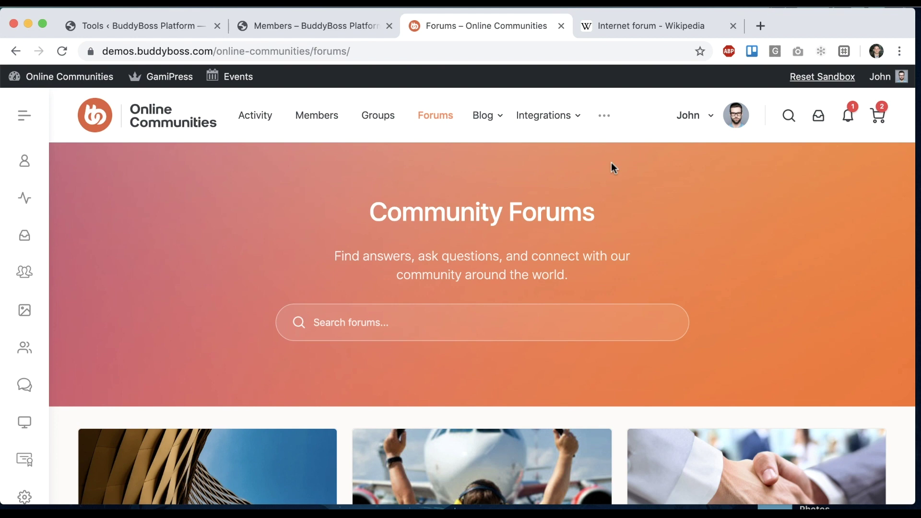
Step: Browse the demo community's forums and view the discussions in the Coffee Addicts forum
{"action": "scroll", "coordinate": [268, 272], "scroll_direction": "down", "scroll_amount": 15}
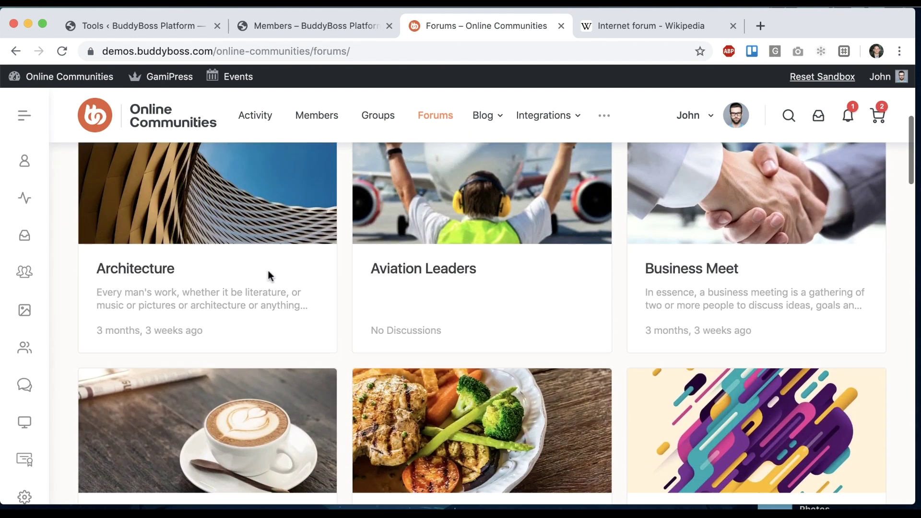
{"action": "scroll", "coordinate": [237, 192], "scroll_direction": "up", "scroll_amount": 1}
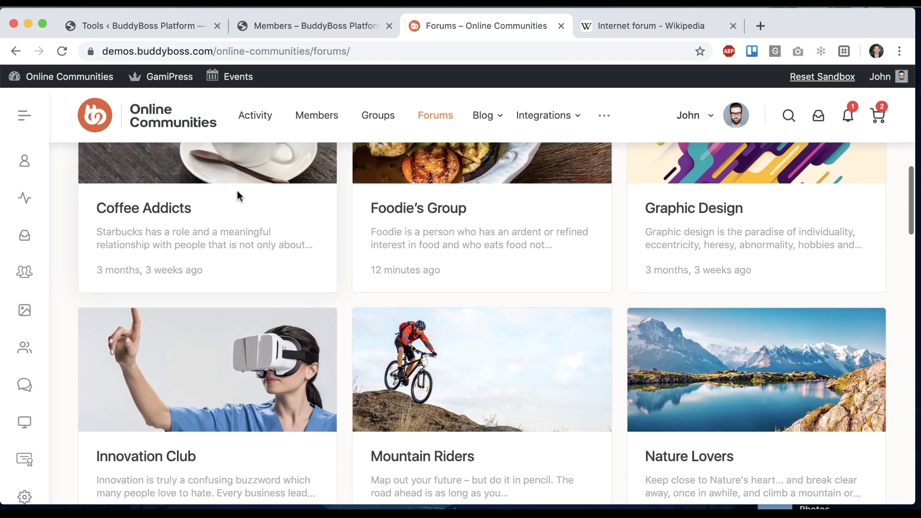
{"action": "left_click", "coordinate": [307, 158]}
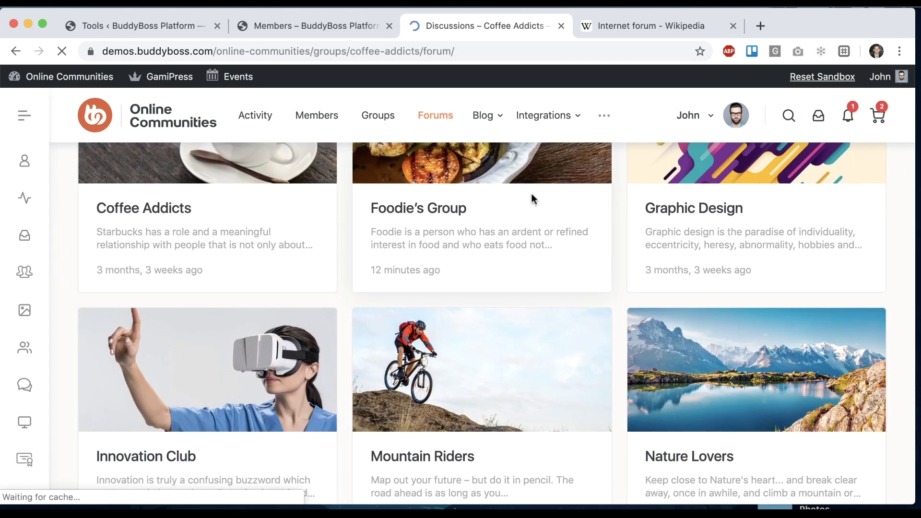
{"action": "scroll", "coordinate": [562, 258], "scroll_direction": "down", "scroll_amount": 5}
{"action": "scroll", "coordinate": [477, 353], "scroll_direction": "down", "scroll_amount": 5}
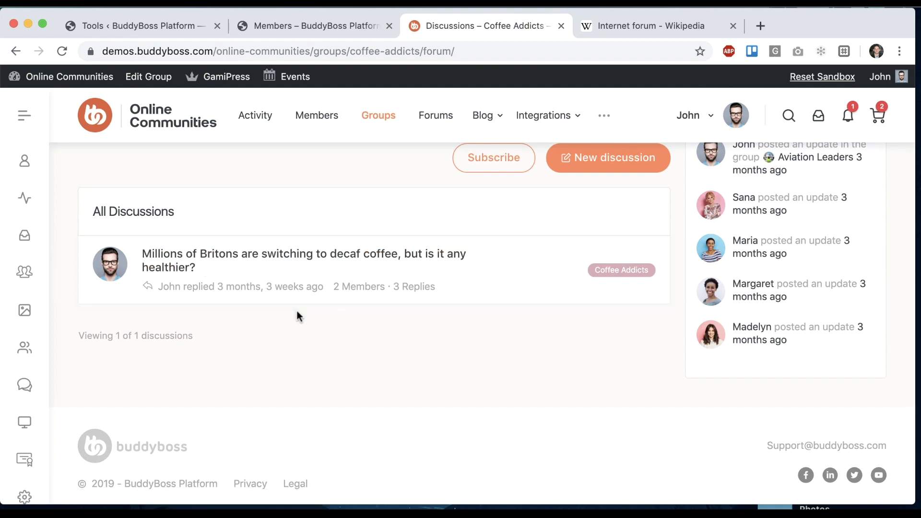
Step: Preview the new discussion form without posting, and read through the discussion about Britons switching to decaf coffee
{"action": "left_click", "coordinate": [597, 163]}
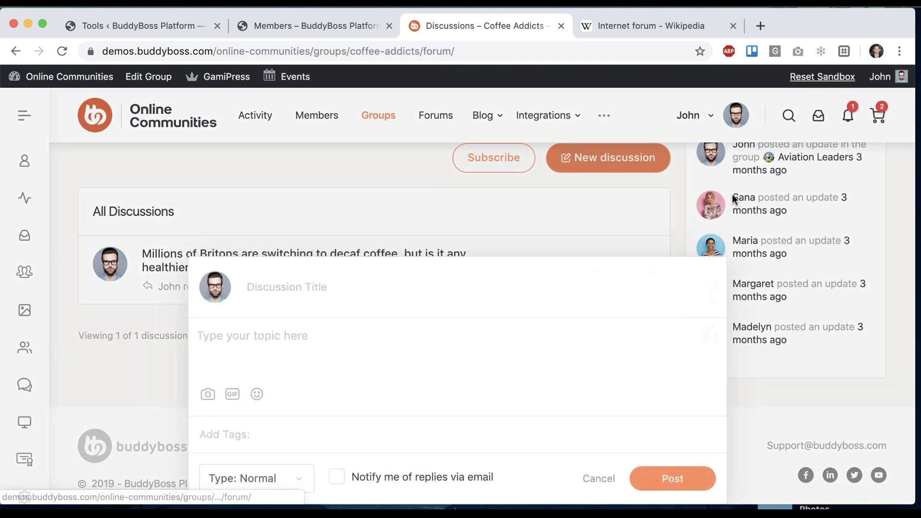
{"action": "left_click", "coordinate": [606, 479]}
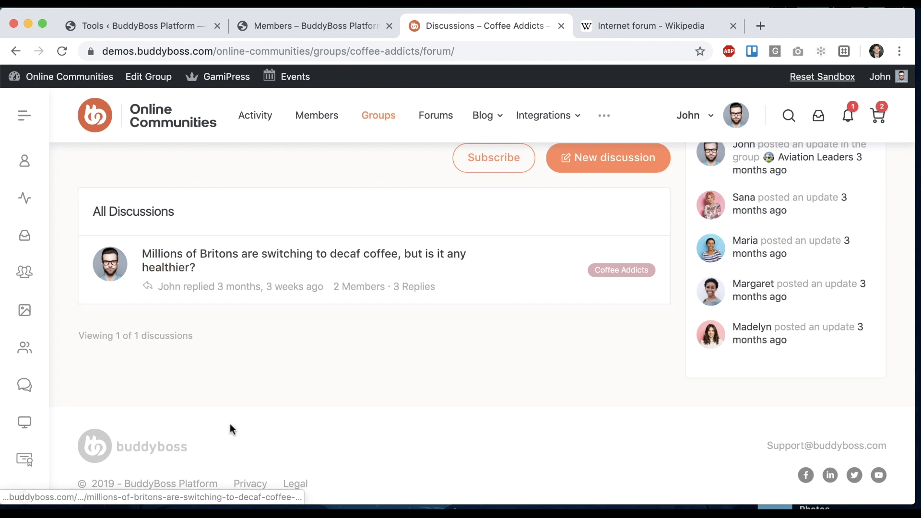
{"action": "left_click", "coordinate": [188, 268]}
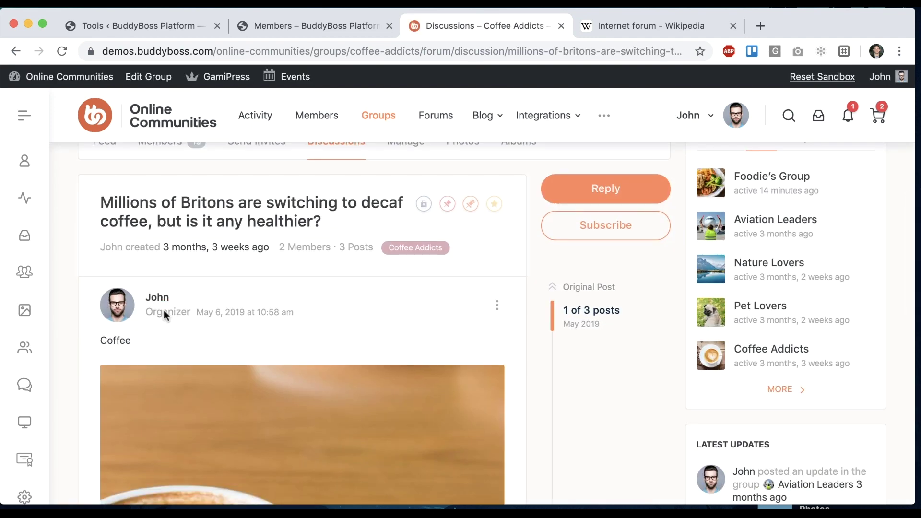
{"action": "scroll", "coordinate": [173, 331], "scroll_direction": "down", "scroll_amount": 15}
{"action": "scroll", "coordinate": [300, 315], "scroll_direction": "up", "scroll_amount": 15}
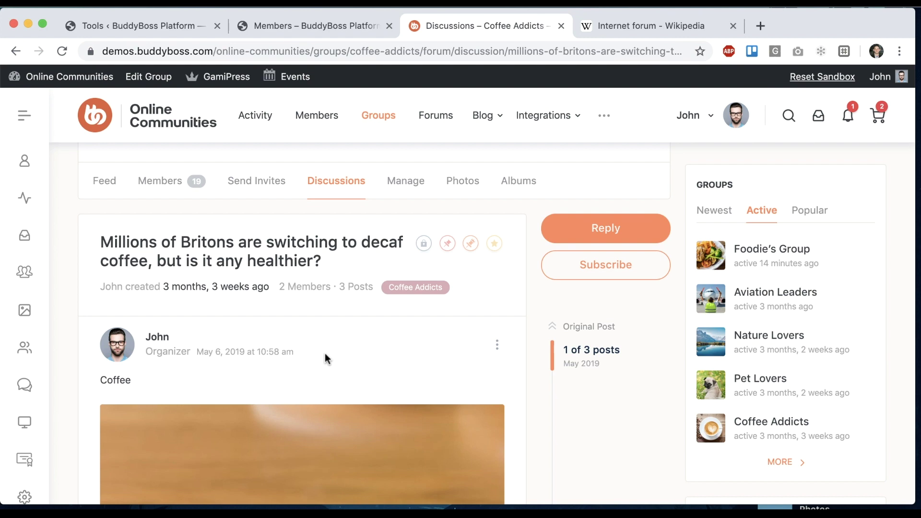
Step: Look through the demo community's activity feed to compare its posts with the forum discussions
{"action": "left_click", "coordinate": [249, 117]}
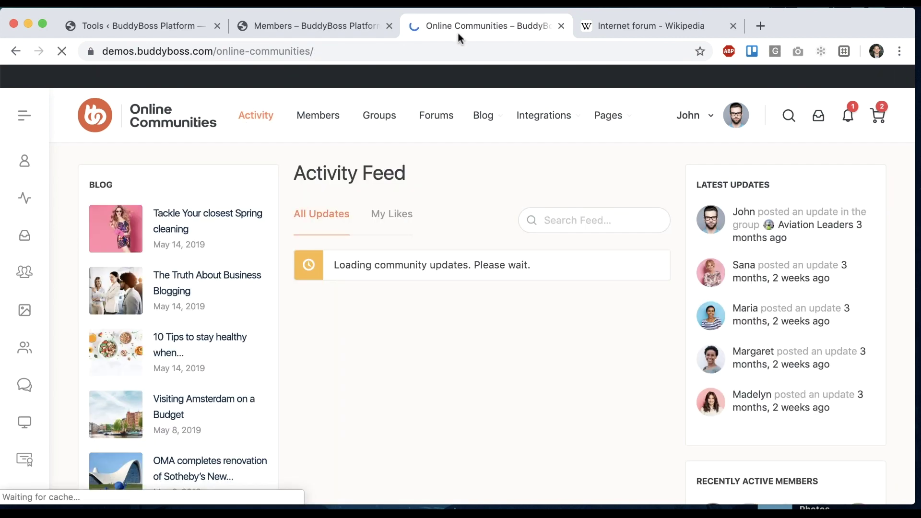
{"action": "scroll", "coordinate": [499, 236], "scroll_direction": "down", "scroll_amount": 5}
{"action": "scroll", "coordinate": [498, 236], "scroll_direction": "down", "scroll_amount": 15}
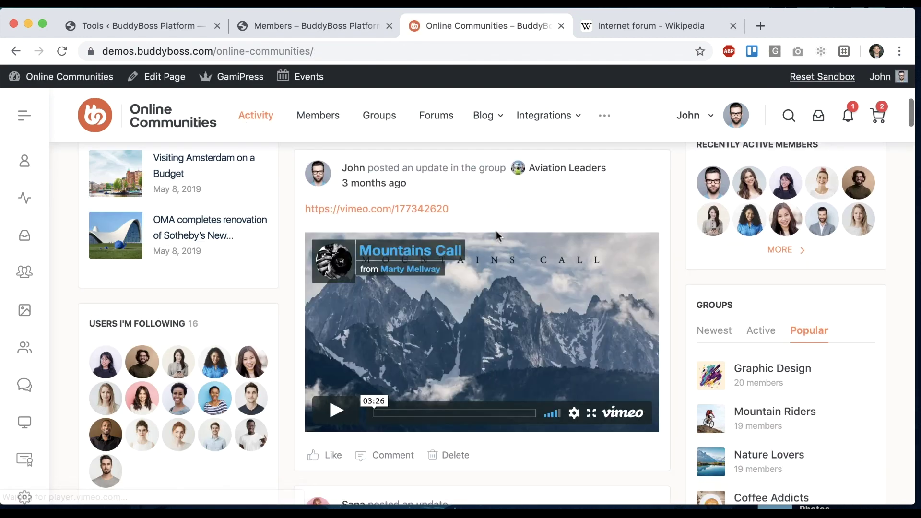
{"action": "scroll", "coordinate": [499, 236], "scroll_direction": "down", "scroll_amount": 5}
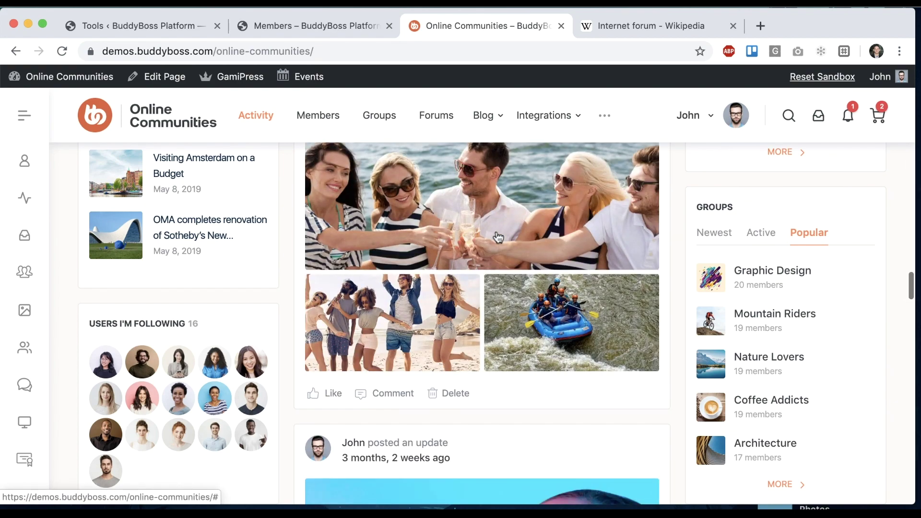
{"action": "scroll", "coordinate": [498, 238], "scroll_direction": "down", "scroll_amount": 5}
{"action": "scroll", "coordinate": [570, 430], "scroll_direction": "down", "scroll_amount": 15}
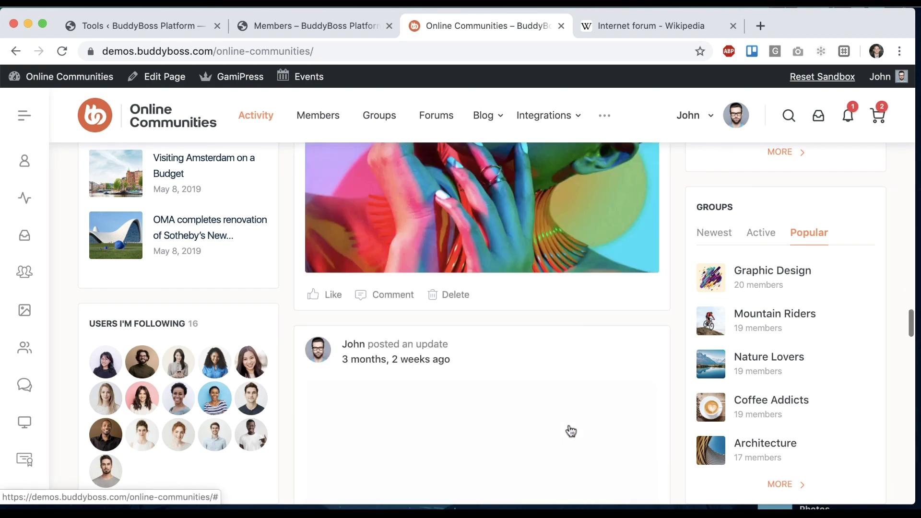
{"action": "scroll", "coordinate": [569, 430], "scroll_direction": "up", "scroll_amount": 15}
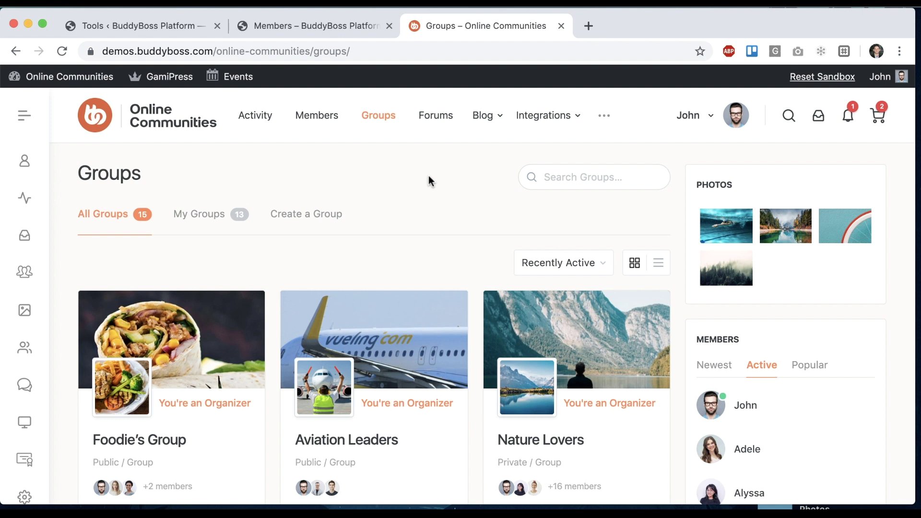
Step: Activate the Forum Discussions and Social Groups components in the local site's BuddyBoss settings
{"action": "left_click", "coordinate": [298, 31]}
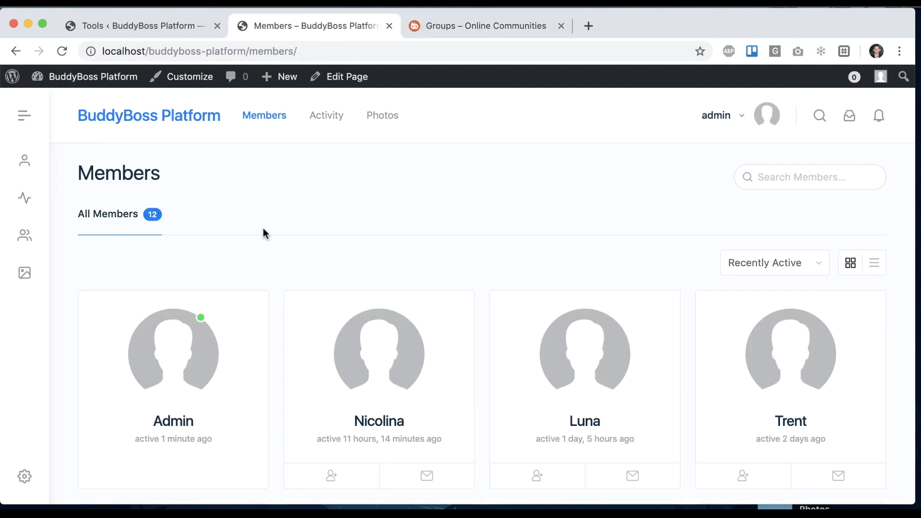
{"action": "left_click", "coordinate": [165, 24]}
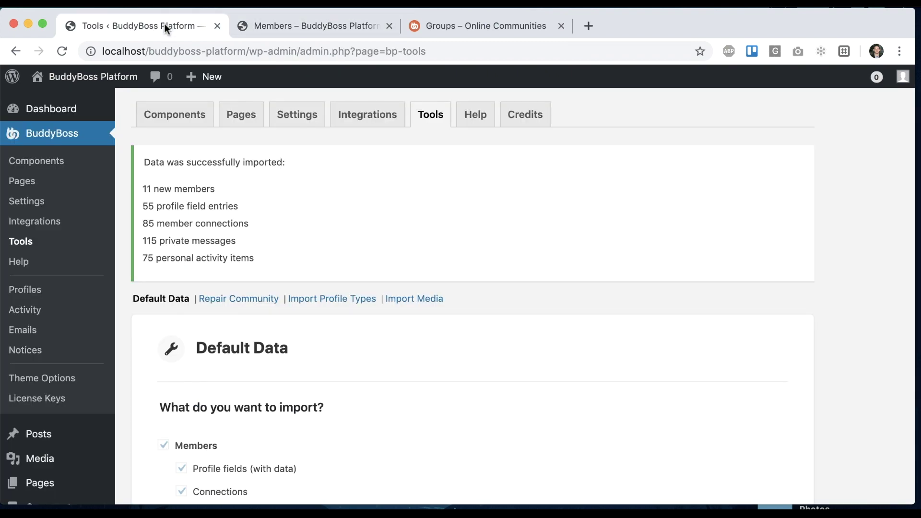
{"action": "left_click", "coordinate": [62, 159]}
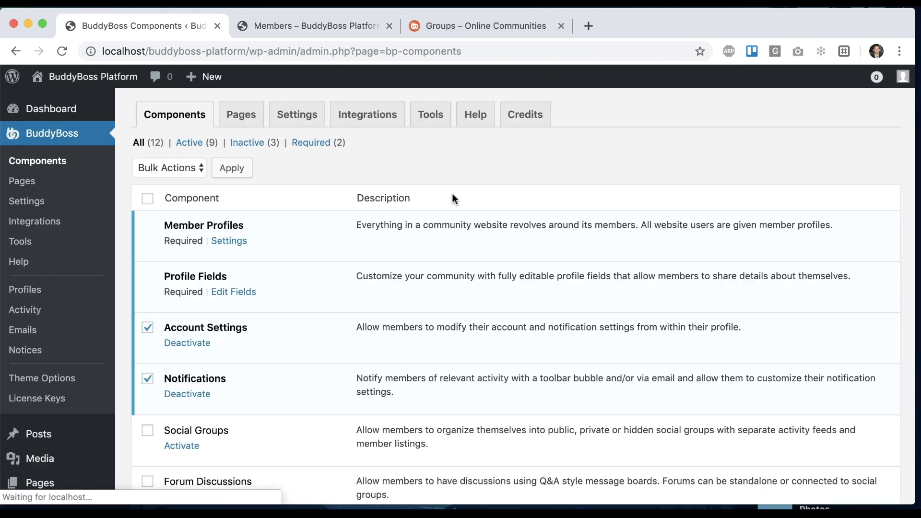
{"action": "scroll", "coordinate": [298, 360], "scroll_direction": "down", "scroll_amount": 5}
{"action": "left_click", "coordinate": [187, 312]}
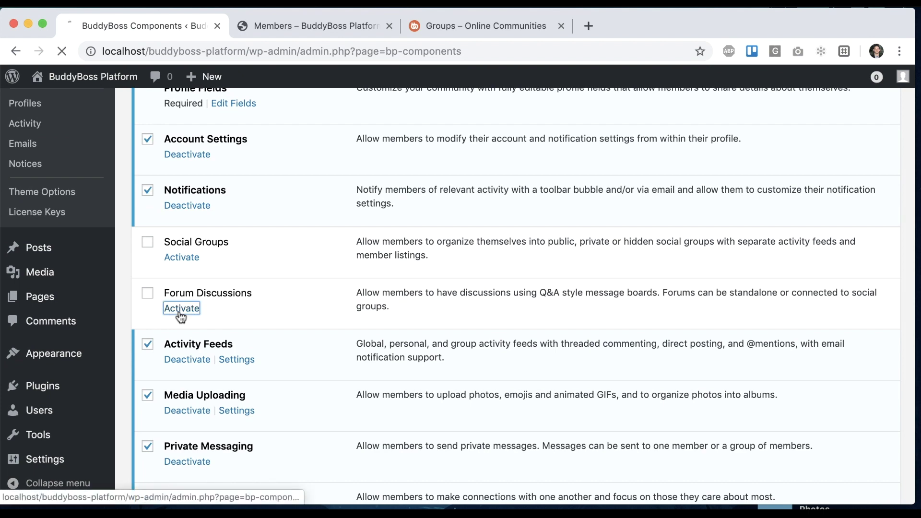
{"action": "scroll", "coordinate": [298, 274], "scroll_direction": "down", "scroll_amount": 3}
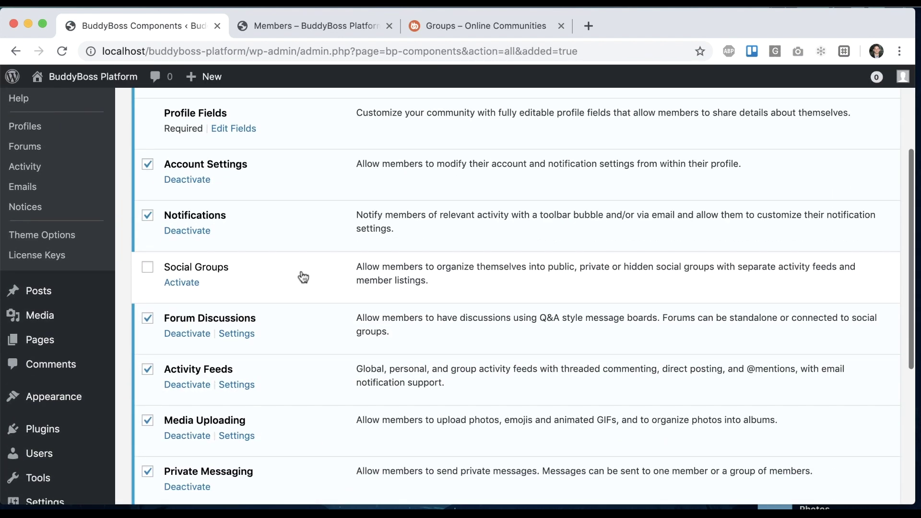
{"action": "left_click", "coordinate": [182, 283]}
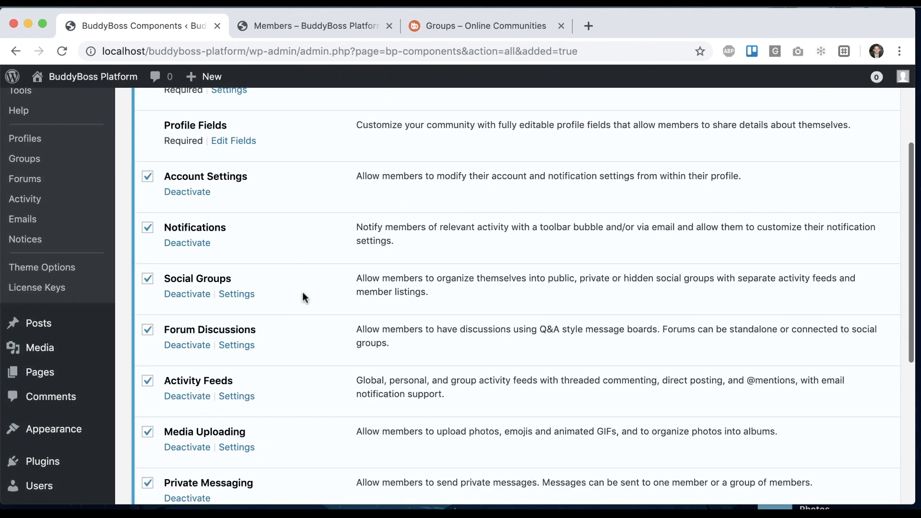
Step: Open the Titlebar menu for editing in the WordPress menu settings
{"action": "scroll", "coordinate": [301, 290], "scroll_direction": "down", "scroll_amount": 1}
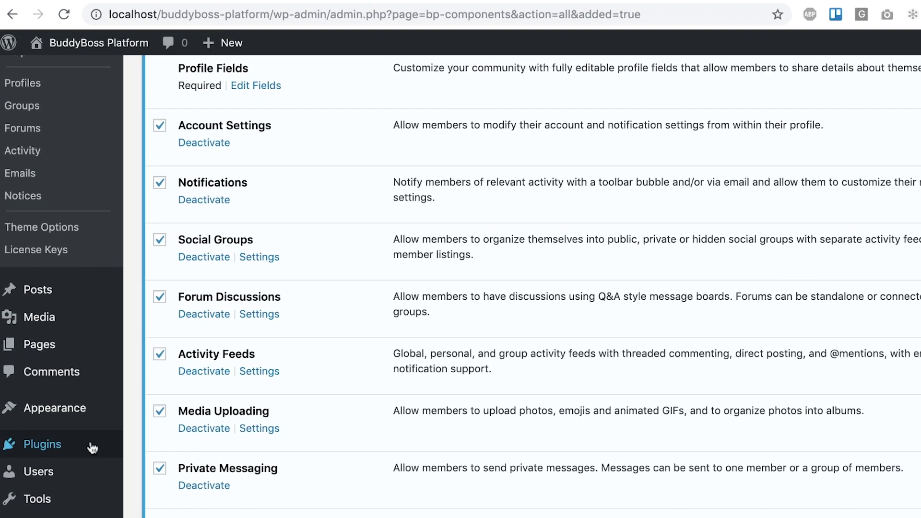
{"action": "mouse_move", "coordinate": [77, 405]}
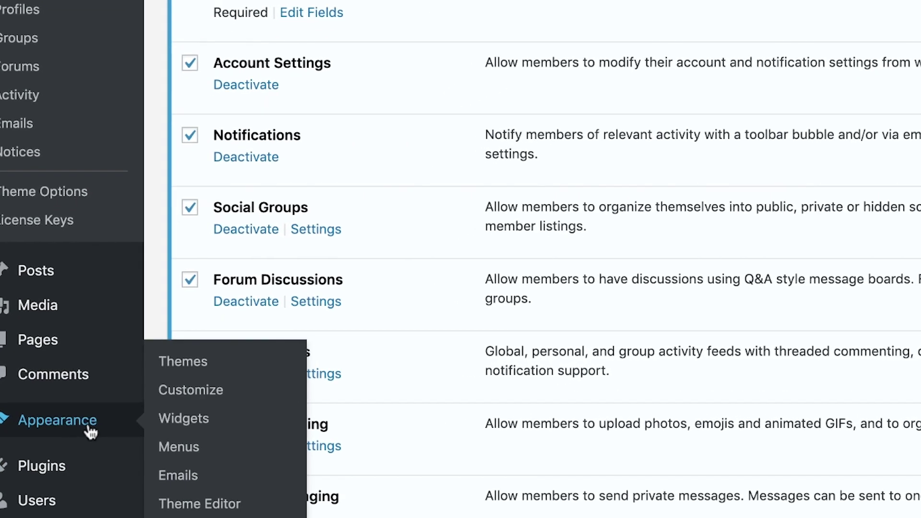
{"action": "left_click", "coordinate": [206, 453]}
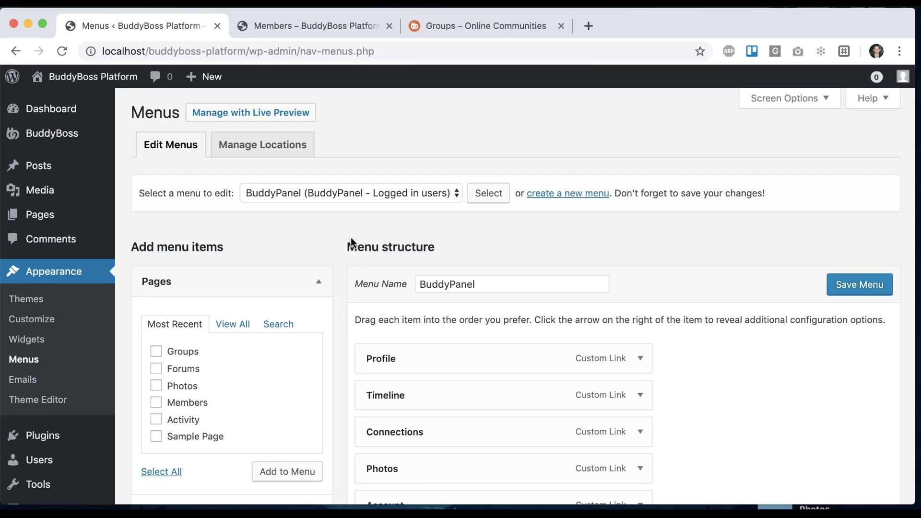
{"action": "left_click", "coordinate": [413, 192]}
{"action": "left_click", "coordinate": [413, 204]}
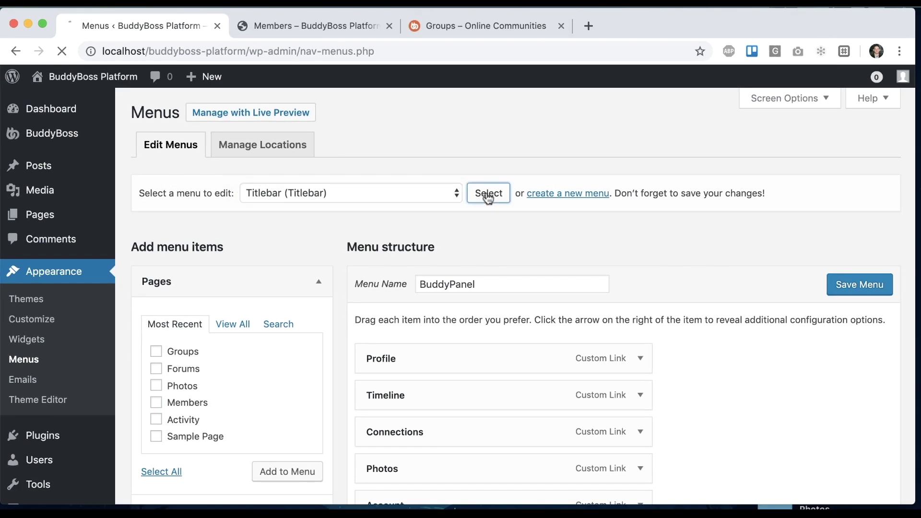
{"action": "left_click", "coordinate": [487, 194]}
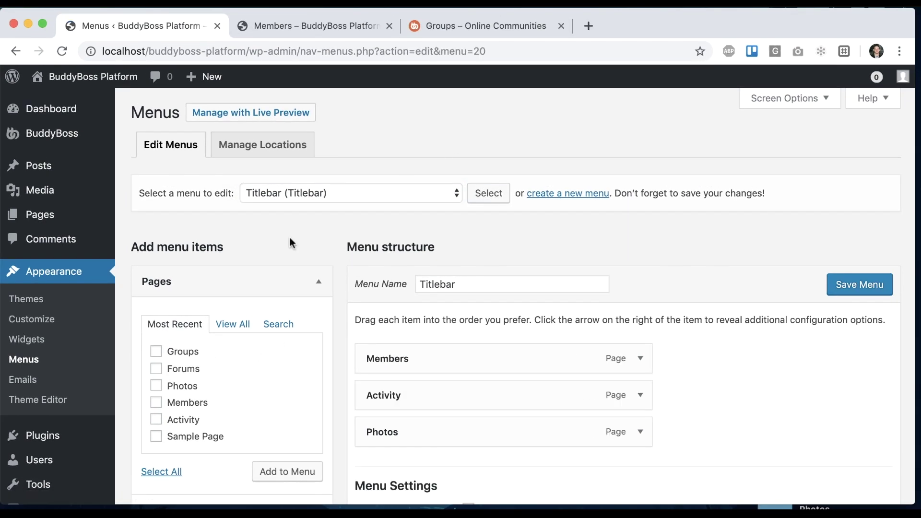
Step: Add the Groups and Forums pages to the Titlebar menu and save the menu
{"action": "left_click", "coordinate": [156, 351]}
{"action": "left_click", "coordinate": [156, 368]}
{"action": "left_click", "coordinate": [288, 471]}
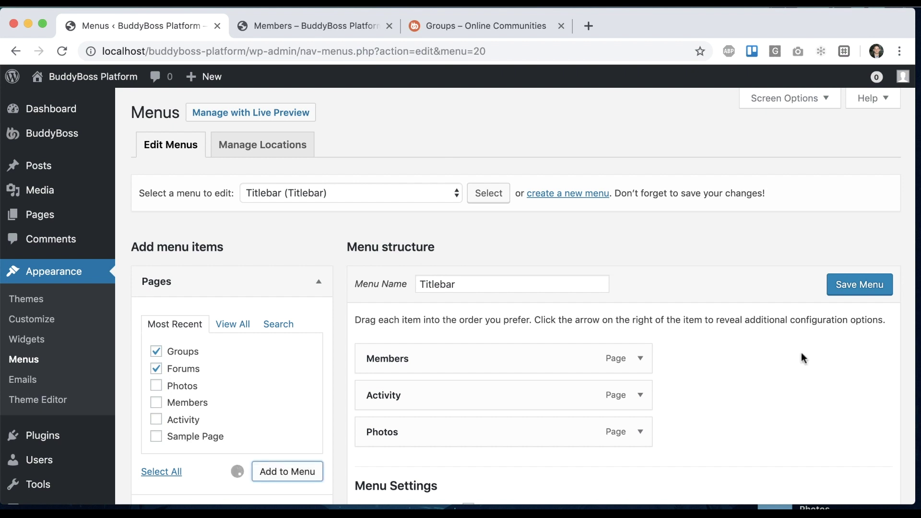
{"action": "left_click", "coordinate": [870, 285]}
Step: Reload the local site's Members page and view its Forums page
{"action": "left_click", "coordinate": [304, 26]}
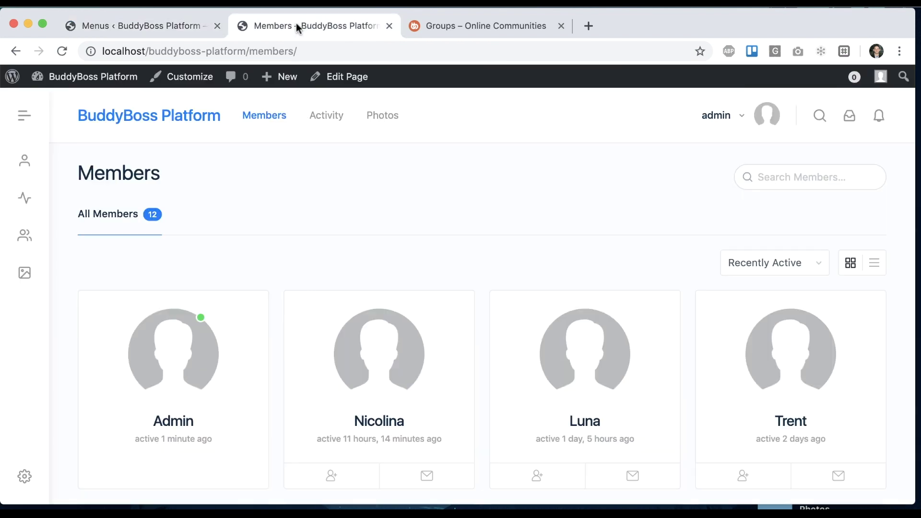
{"action": "left_click", "coordinate": [67, 48]}
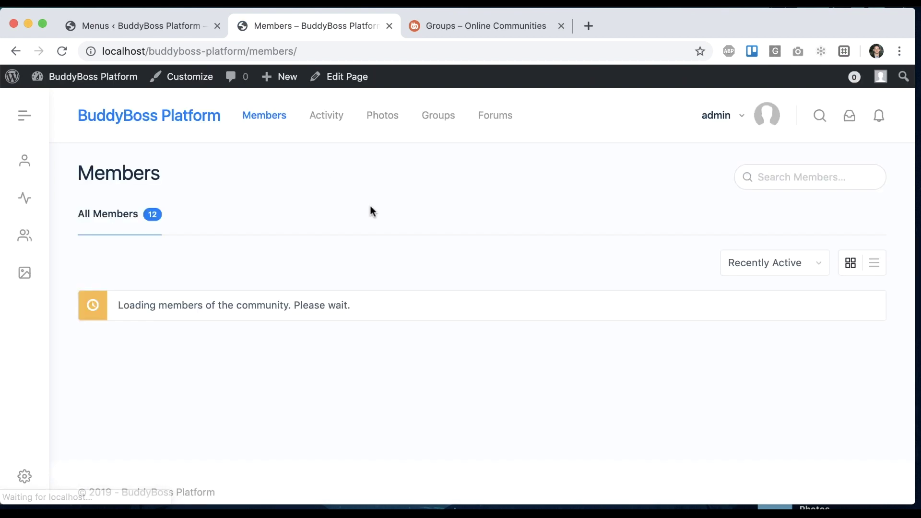
{"action": "left_click", "coordinate": [499, 117]}
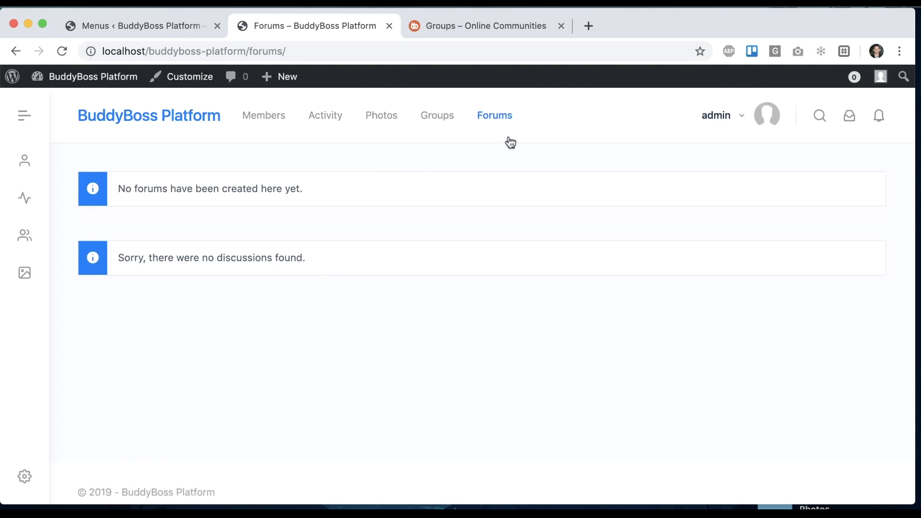
Step: Import BuddyBoss default data for Forums, including Discussions and Replies, into the local site
{"action": "left_click", "coordinate": [177, 30]}
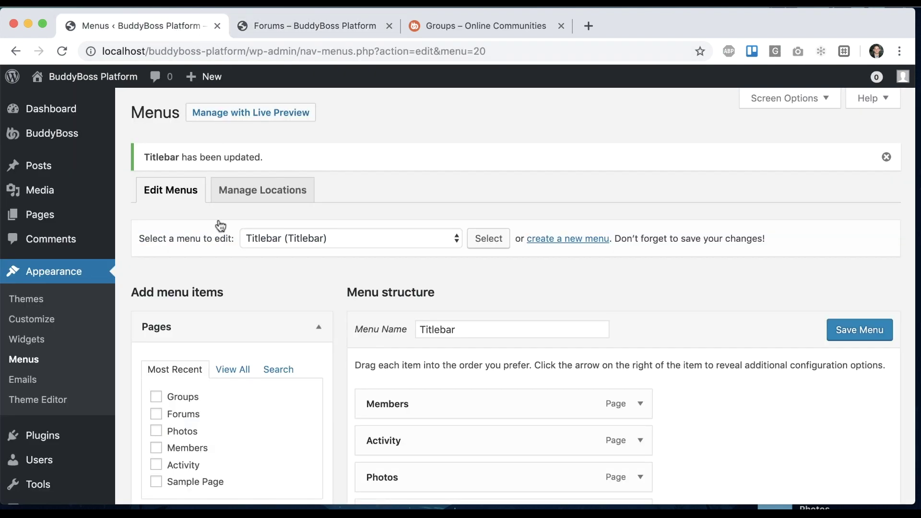
{"action": "scroll", "coordinate": [220, 246], "scroll_direction": "down", "scroll_amount": 2}
{"action": "scroll", "coordinate": [217, 244], "scroll_direction": "up", "scroll_amount": 3}
{"action": "mouse_move", "coordinate": [53, 135]}
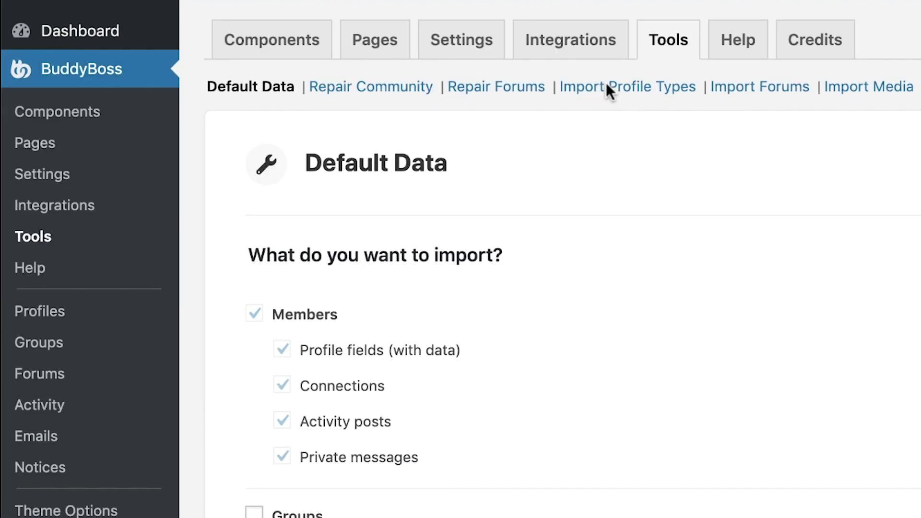
{"action": "scroll", "coordinate": [602, 84], "scroll_direction": "down", "scroll_amount": 5}
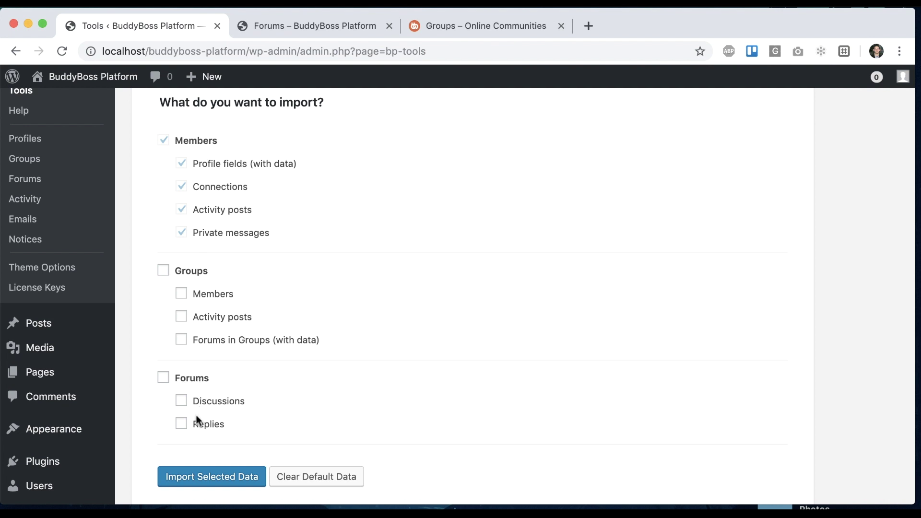
{"action": "left_click", "coordinate": [194, 384]}
{"action": "left_click", "coordinate": [211, 401]}
{"action": "left_click", "coordinate": [202, 426]}
{"action": "left_click", "coordinate": [224, 477]}
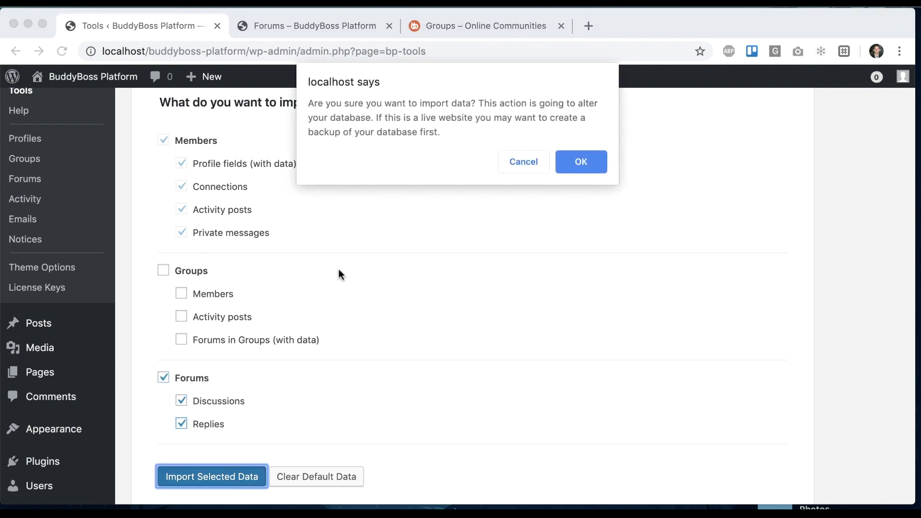
{"action": "left_click", "coordinate": [579, 171]}
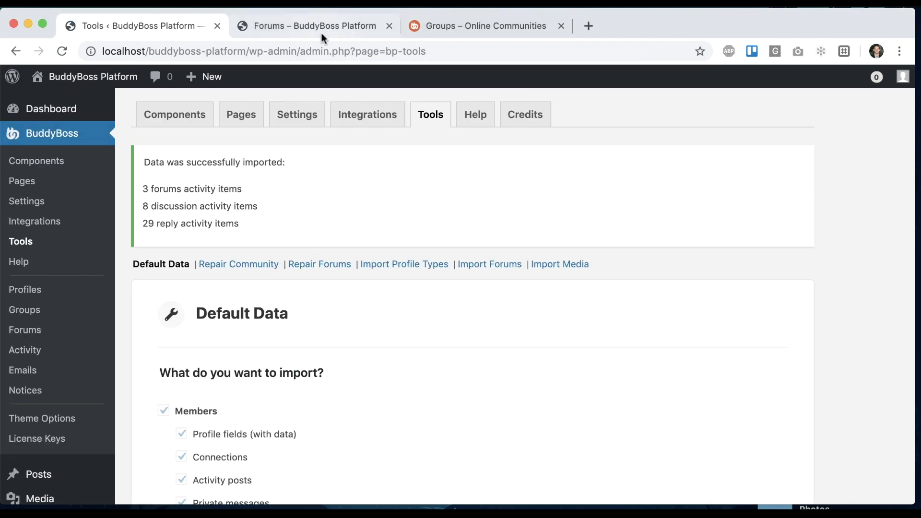
Step: Reload the local site's Forums page and review the imported forums and discussions
{"action": "left_click", "coordinate": [295, 27]}
{"action": "left_click", "coordinate": [62, 51]}
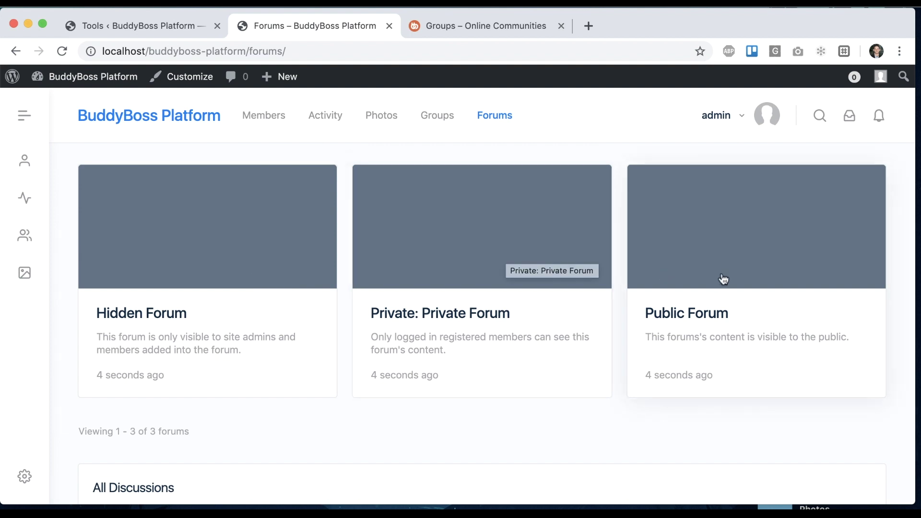
{"action": "scroll", "coordinate": [237, 245], "scroll_direction": "down", "scroll_amount": 10}
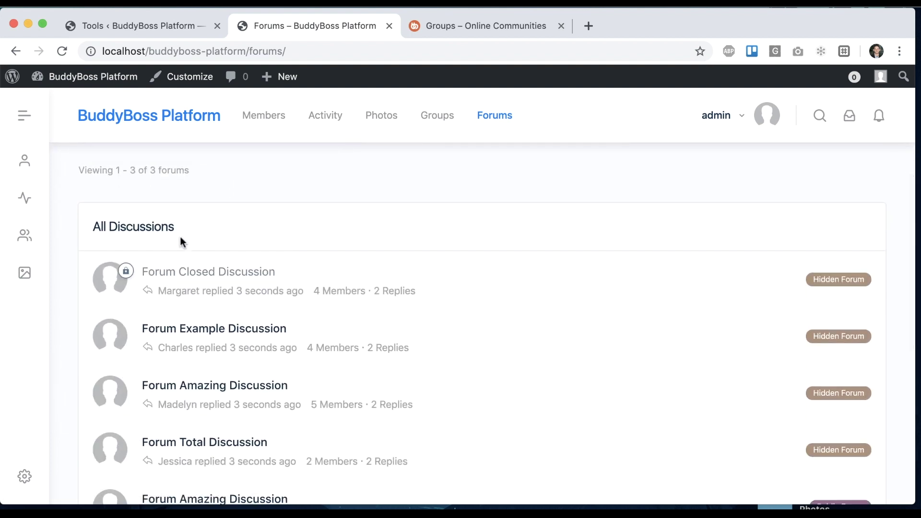
Step: Review the imported forums on the Forums page, and read the posts of Forum Amazing Discussion in the Public Forum
{"action": "scroll", "coordinate": [170, 448], "scroll_direction": "down", "scroll_amount": 1}
{"action": "scroll", "coordinate": [171, 447], "scroll_direction": "down", "scroll_amount": 7}
{"action": "scroll", "coordinate": [169, 447], "scroll_direction": "up", "scroll_amount": 15}
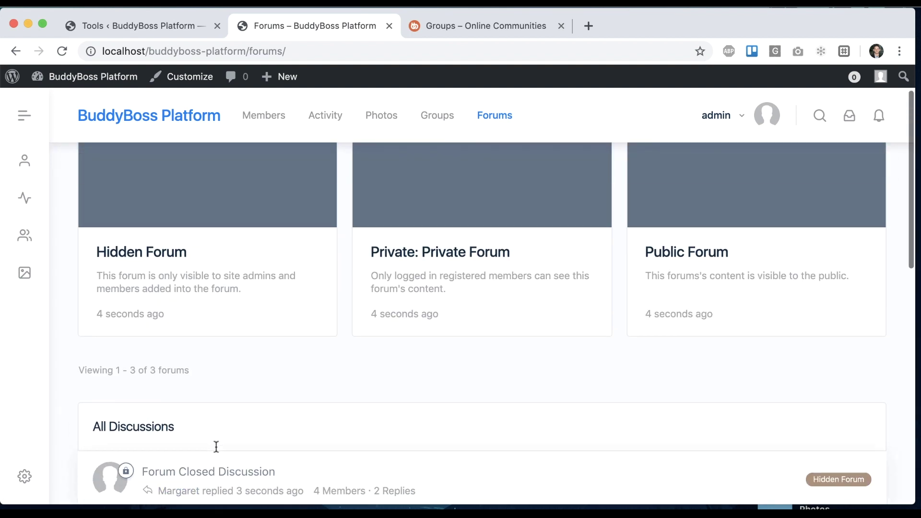
{"action": "scroll", "coordinate": [462, 458], "scroll_direction": "up", "scroll_amount": 2}
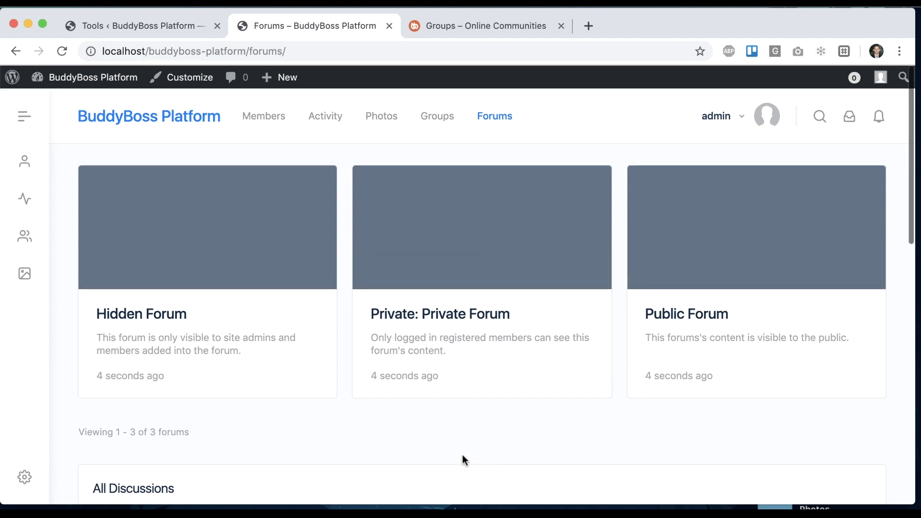
{"action": "left_click", "coordinate": [748, 245]}
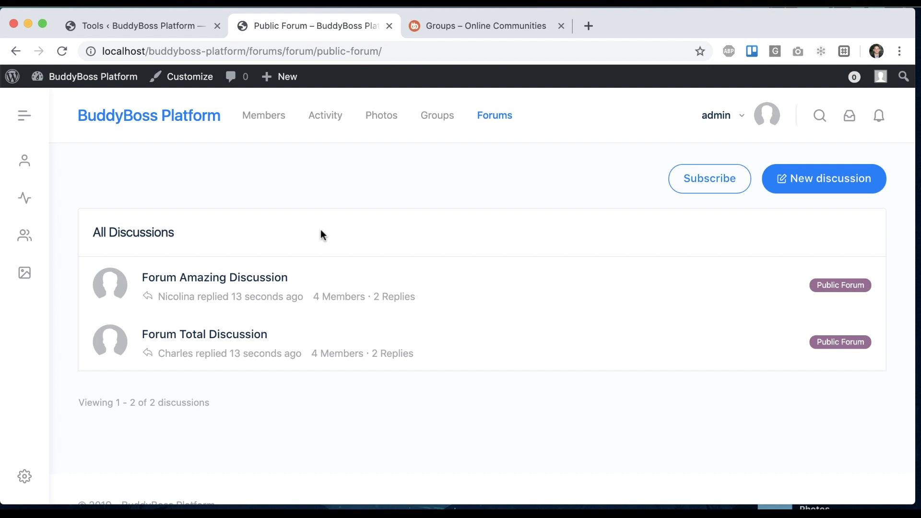
{"action": "left_click", "coordinate": [225, 279]}
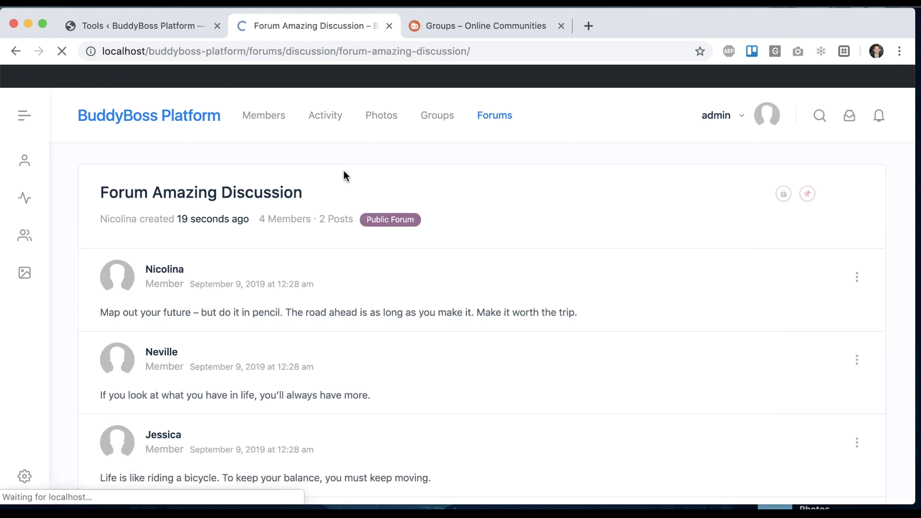
{"action": "scroll", "coordinate": [623, 288], "scroll_direction": "down", "scroll_amount": 6}
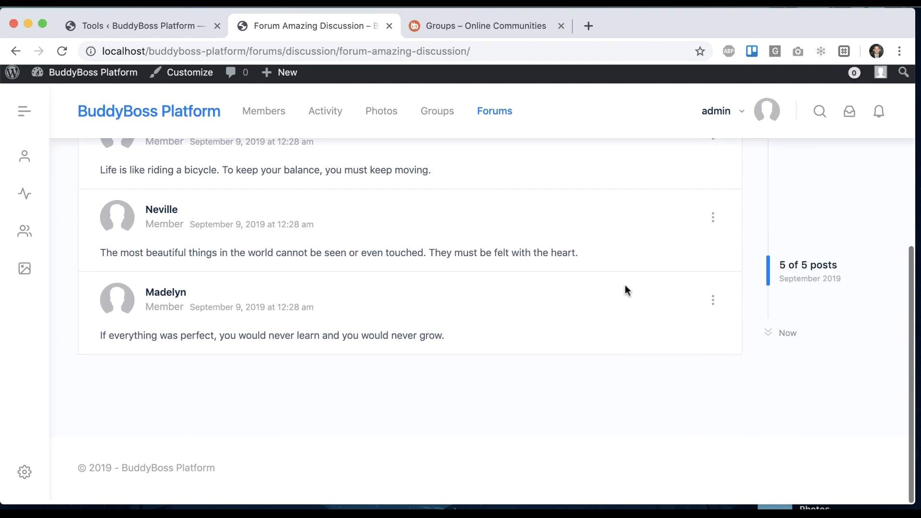
Step: View the reply form of Forum Amazing Discussion and cancel it without posting
{"action": "scroll", "coordinate": [625, 290], "scroll_direction": "up", "scroll_amount": 6}
{"action": "left_click", "coordinate": [801, 187]}
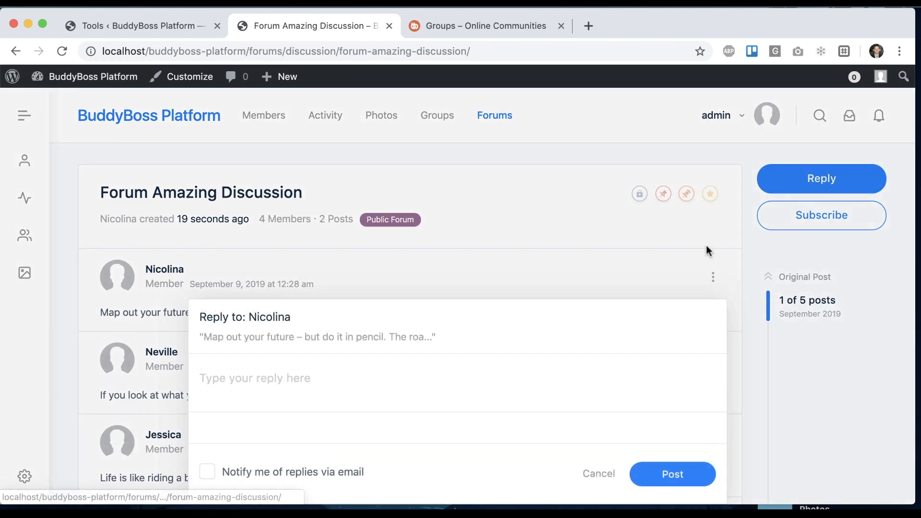
{"action": "left_click", "coordinate": [597, 475]}
{"action": "scroll", "coordinate": [394, 355], "scroll_direction": "up", "scroll_amount": 6}
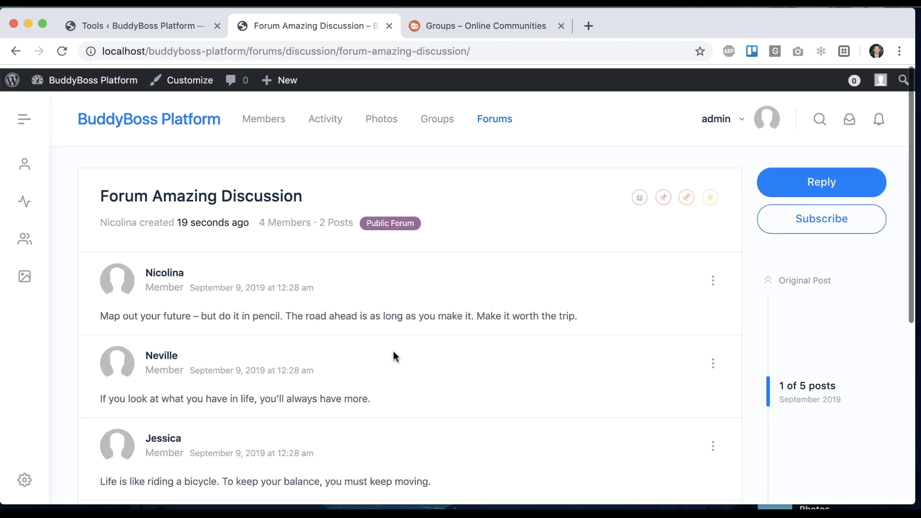
Step: Compare the imported forums in the BuddyBoss admin Forums list with the site's front-end Forums page
{"action": "left_click", "coordinate": [144, 25]}
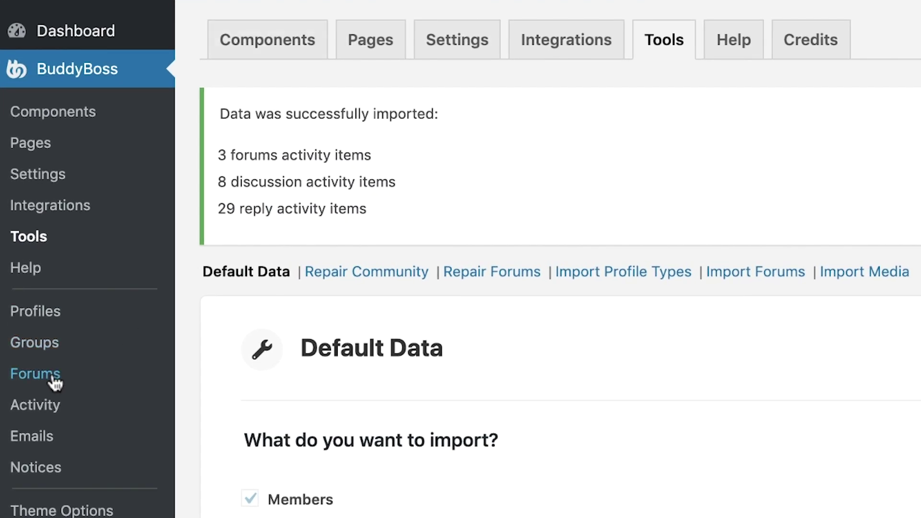
{"action": "left_click", "coordinate": [53, 379]}
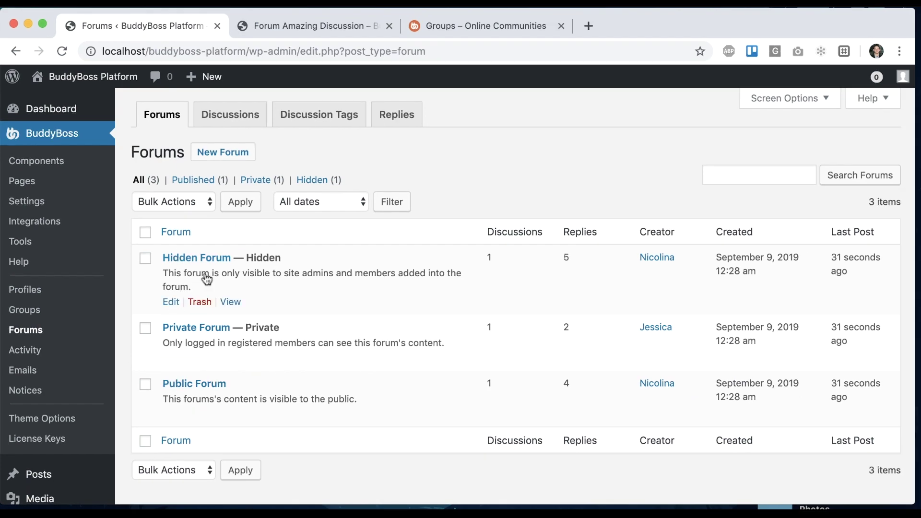
{"action": "left_click", "coordinate": [283, 28]}
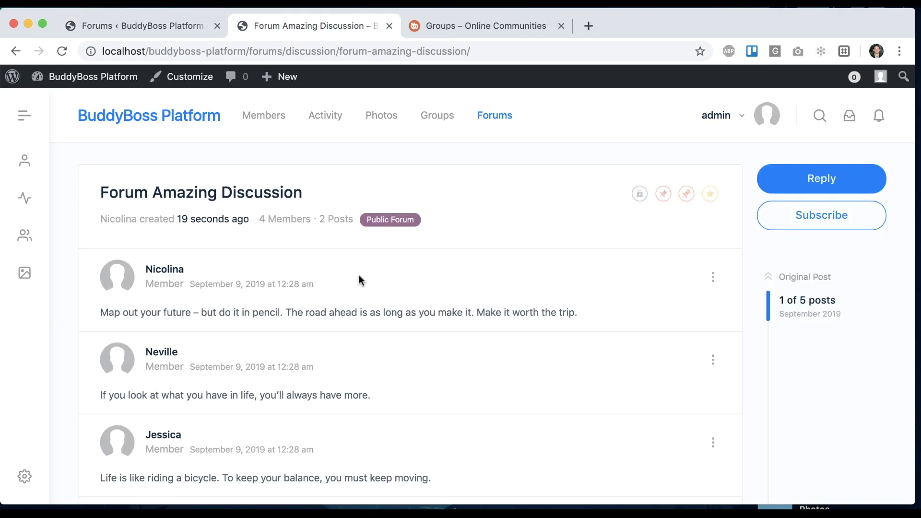
{"action": "left_click", "coordinate": [516, 116]}
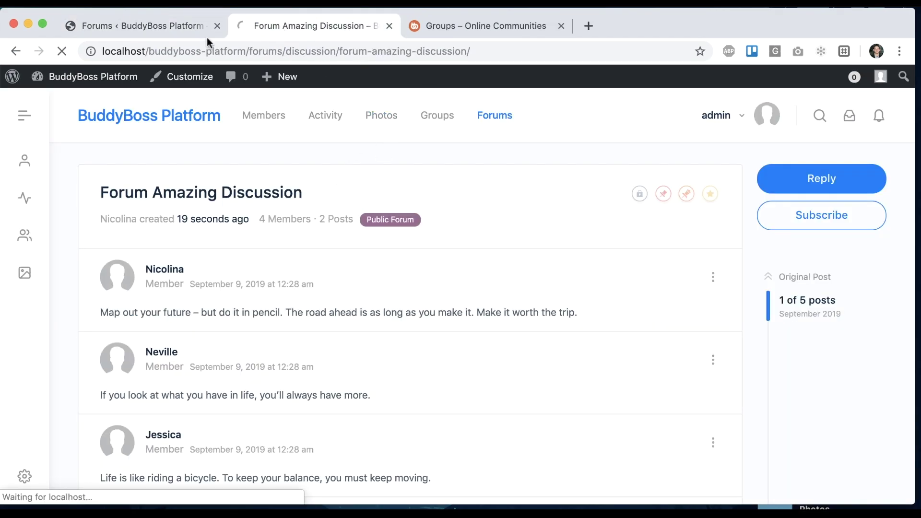
{"action": "left_click", "coordinate": [154, 32]}
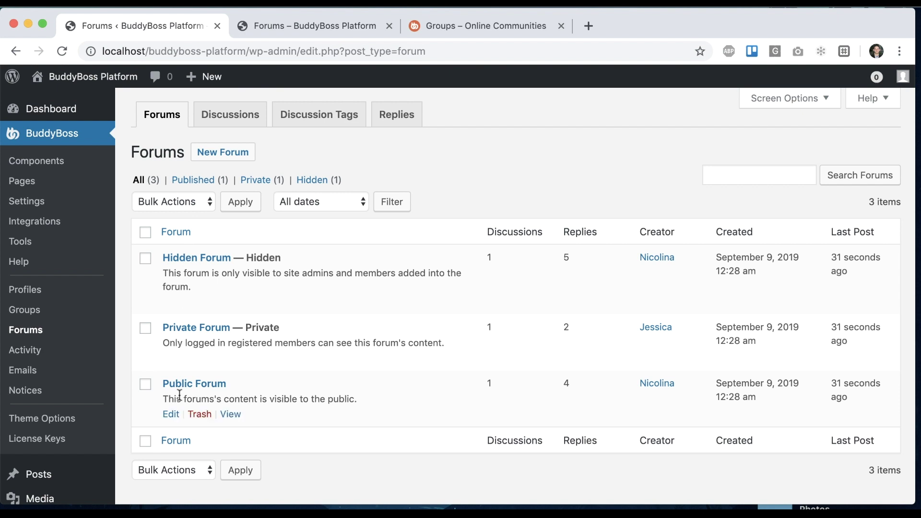
Step: Open the Public Forum on the front end and read through the replies in Forum Amazing Discussion
{"action": "left_click", "coordinate": [304, 35]}
{"action": "left_click", "coordinate": [734, 253]}
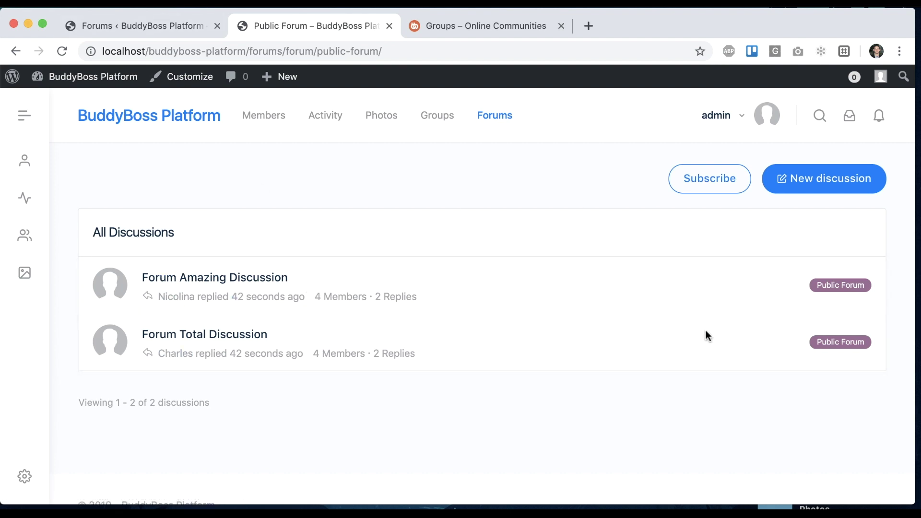
{"action": "left_click", "coordinate": [204, 279]}
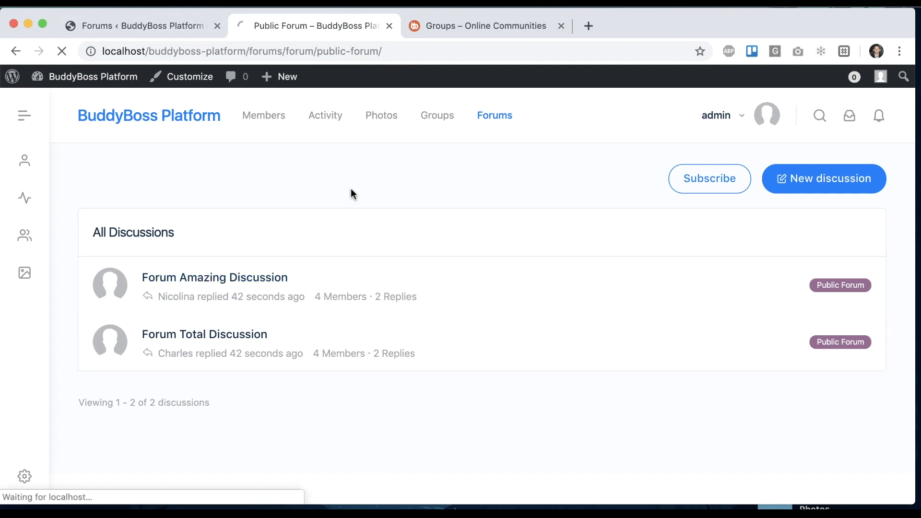
{"action": "scroll", "coordinate": [255, 349], "scroll_direction": "down", "scroll_amount": 6}
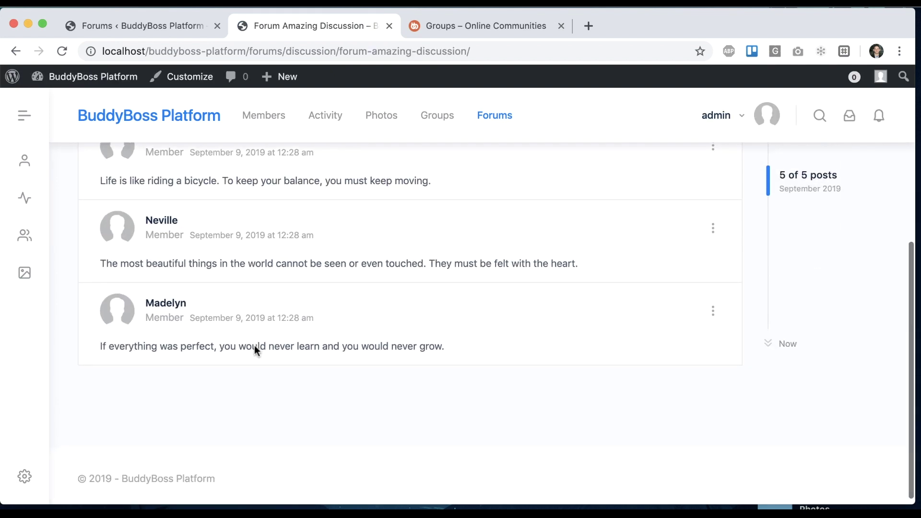
{"action": "scroll", "coordinate": [255, 345], "scroll_direction": "up", "scroll_amount": 10}
Step: Review the imported discussions and replies in the admin's Discussions and Replies lists
{"action": "left_click", "coordinate": [211, 26]}
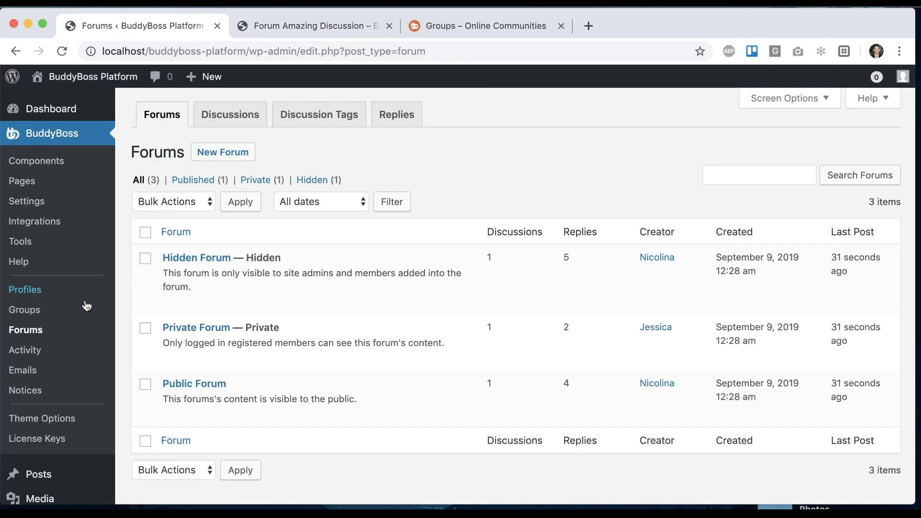
{"action": "left_click", "coordinate": [242, 115]}
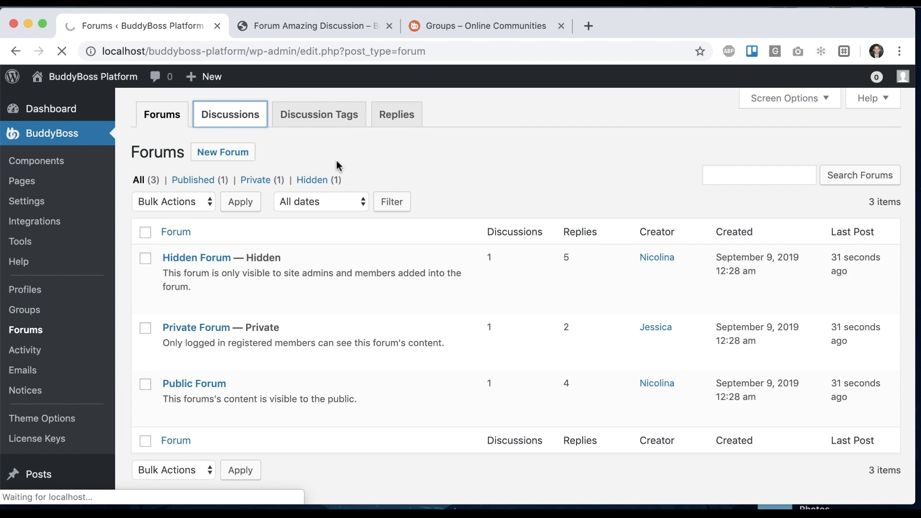
{"action": "scroll", "coordinate": [218, 296], "scroll_direction": "down", "scroll_amount": 10}
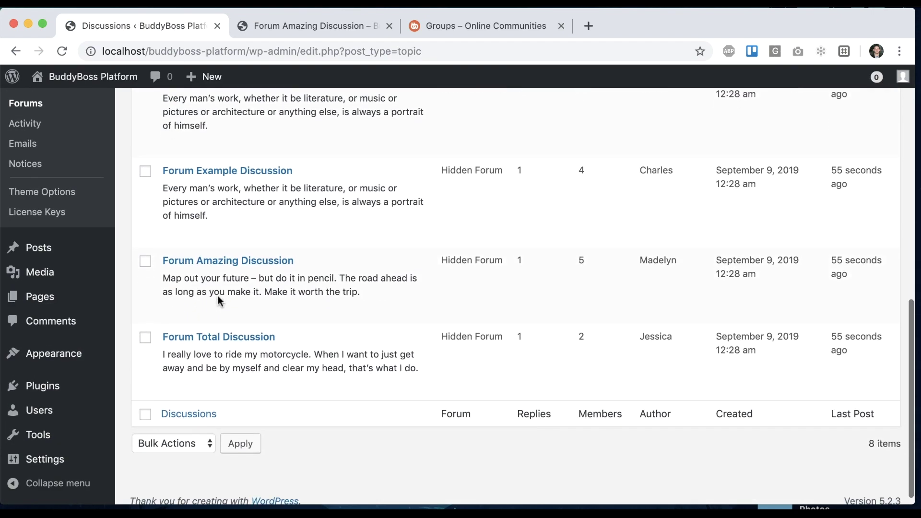
{"action": "scroll", "coordinate": [217, 295], "scroll_direction": "up", "scroll_amount": 10}
{"action": "scroll", "coordinate": [439, 127], "scroll_direction": "up", "scroll_amount": 2}
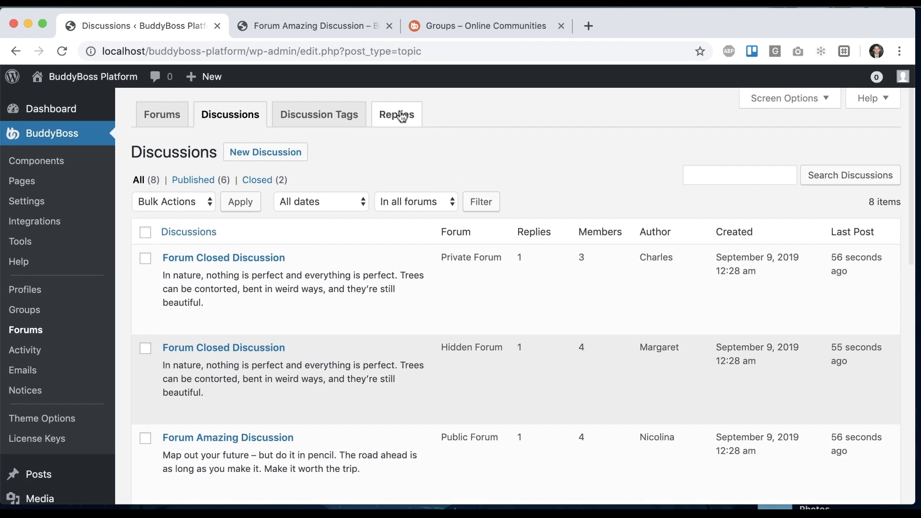
{"action": "left_click", "coordinate": [403, 116]}
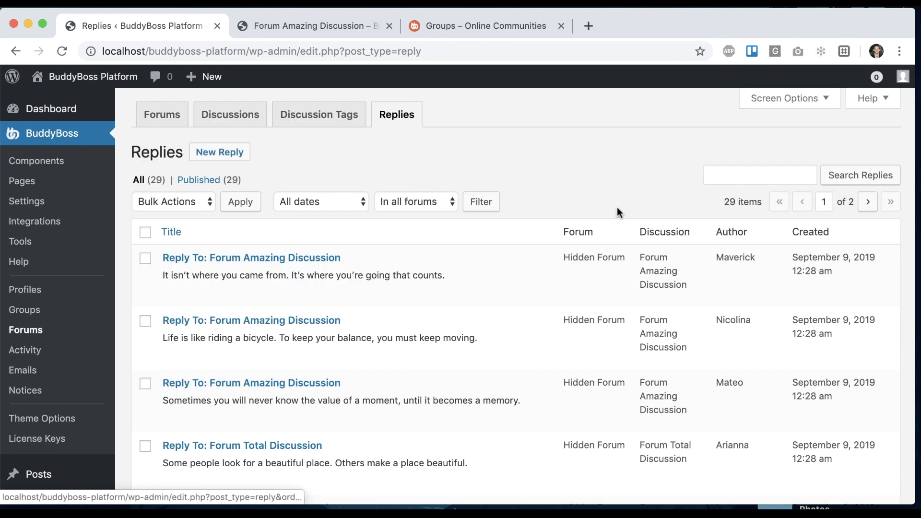
Step: Go from Forum Amazing Discussion to its parent Public Forum and back to the front-end Forums page
{"action": "left_click", "coordinate": [313, 28]}
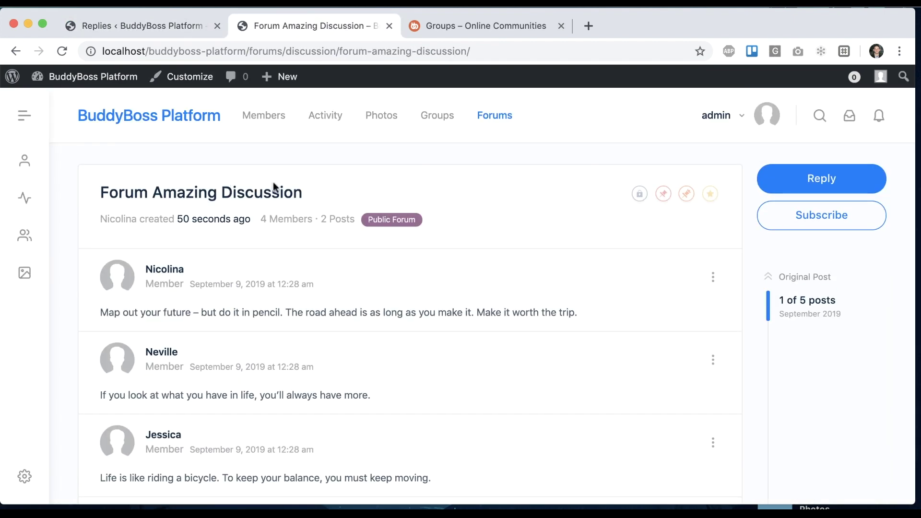
{"action": "left_click", "coordinate": [391, 219]}
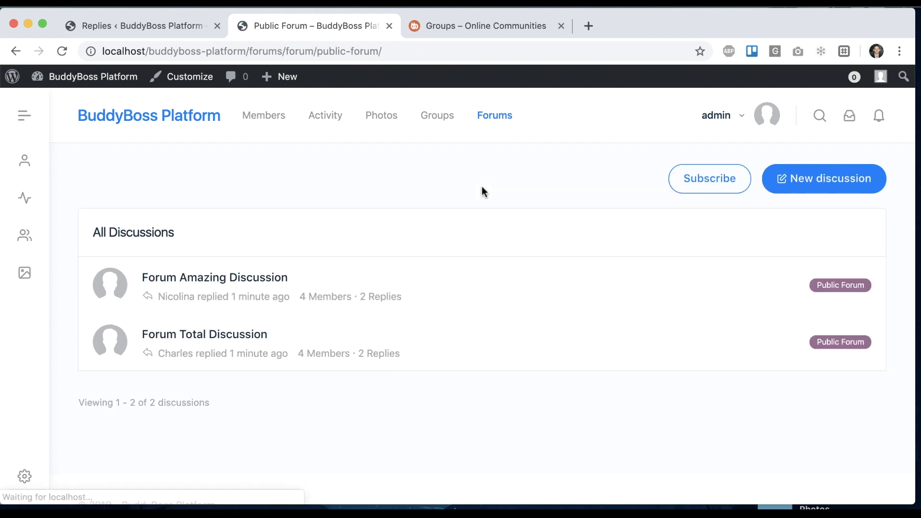
{"action": "left_click", "coordinate": [493, 117]}
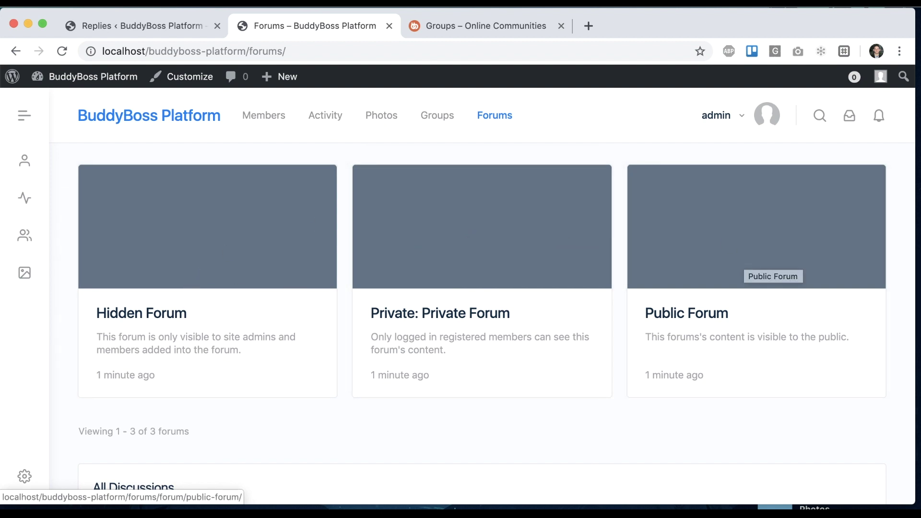
Step: Open the Hidden Forum for editing in the admin and examine its Type, Status and Visibility options without changing them
{"action": "left_click", "coordinate": [112, 28]}
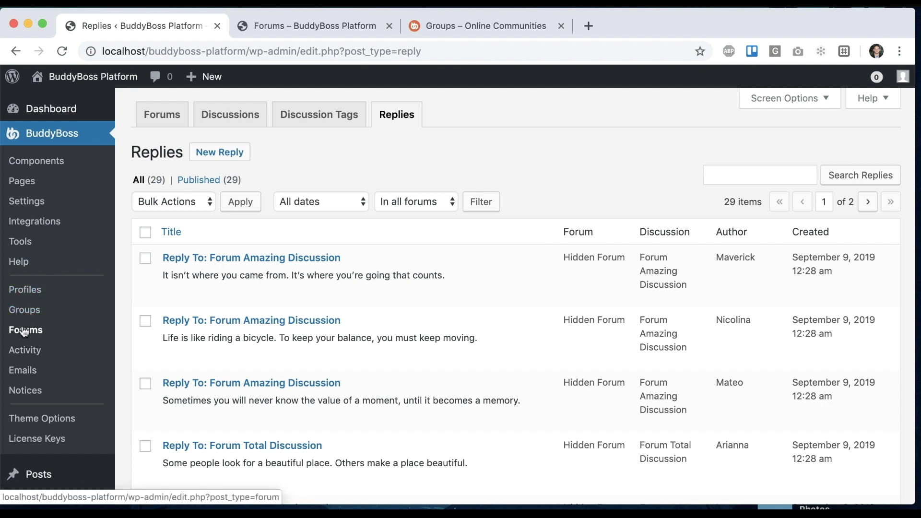
{"action": "left_click", "coordinate": [160, 113]}
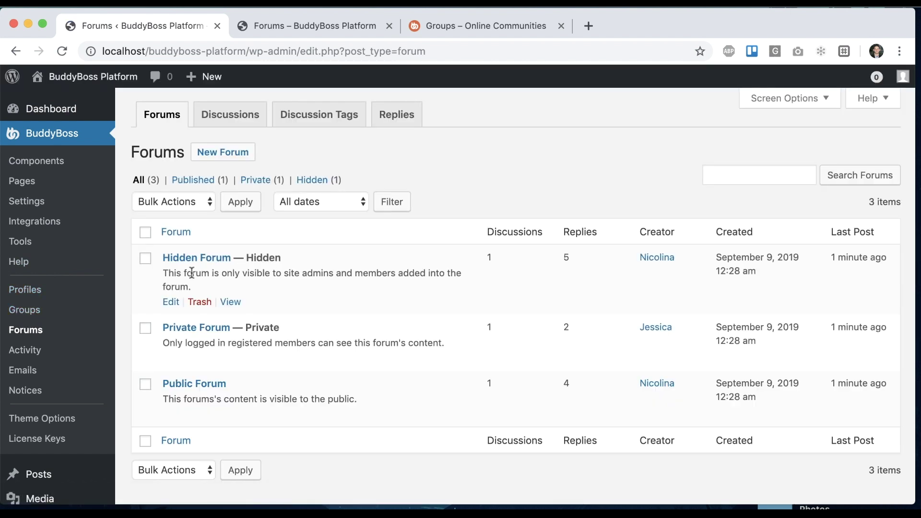
{"action": "left_click", "coordinate": [171, 302]}
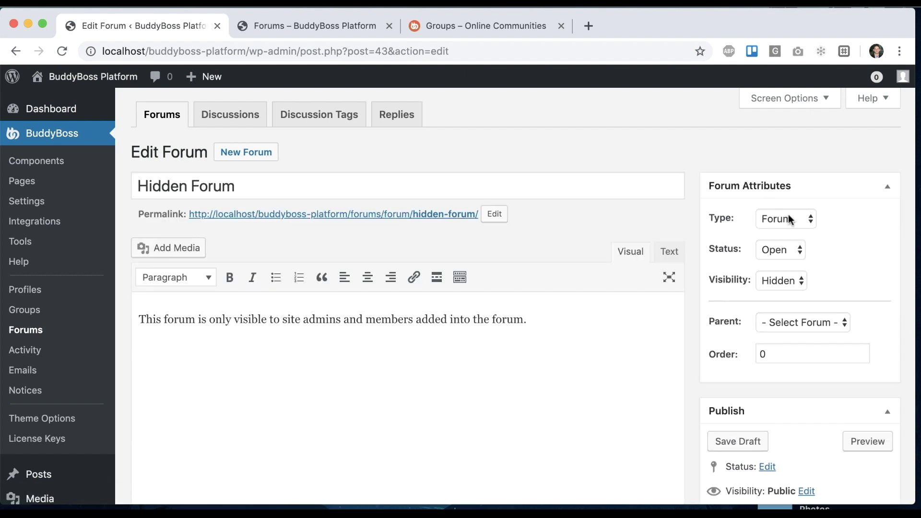
{"action": "left_click", "coordinate": [790, 219]}
{"action": "left_click", "coordinate": [791, 221]}
{"action": "left_click", "coordinate": [777, 249]}
{"action": "left_click", "coordinate": [780, 250]}
{"action": "left_click", "coordinate": [796, 279]}
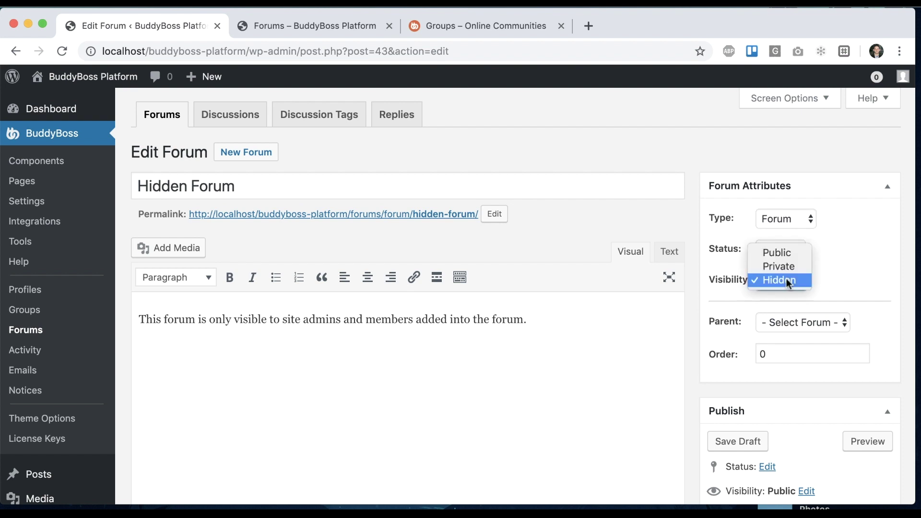
{"action": "left_click", "coordinate": [837, 272]}
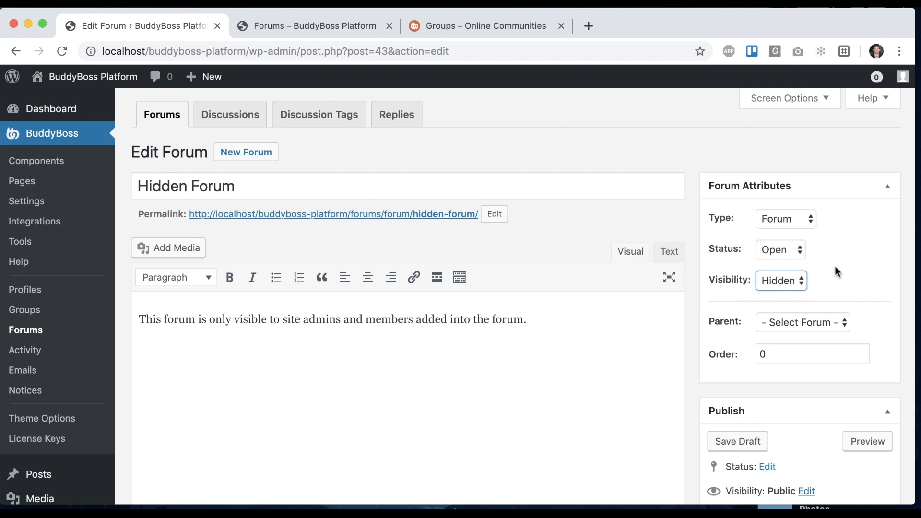
{"action": "left_click", "coordinate": [785, 280]}
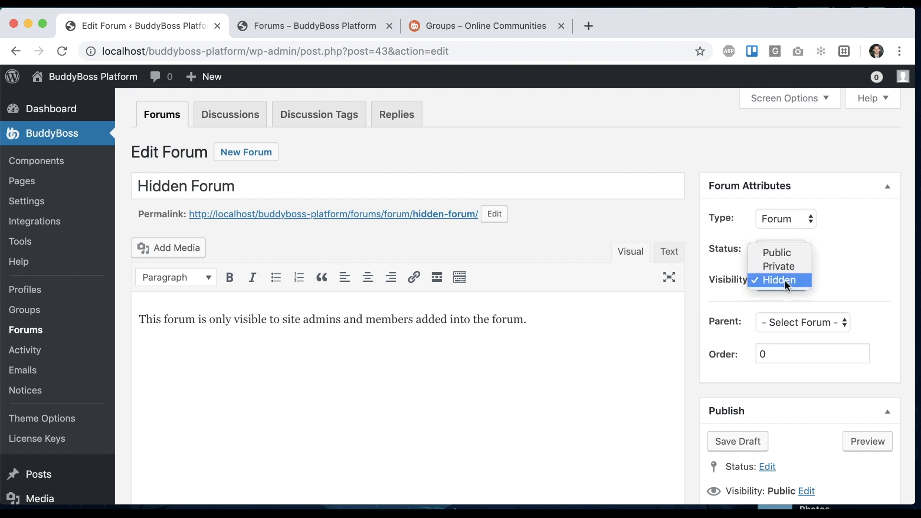
{"action": "left_click", "coordinate": [816, 266]}
Step: Open the Public Forum on the front end and copy its page URL
{"action": "left_click", "coordinate": [270, 20]}
{"action": "left_click", "coordinate": [705, 224]}
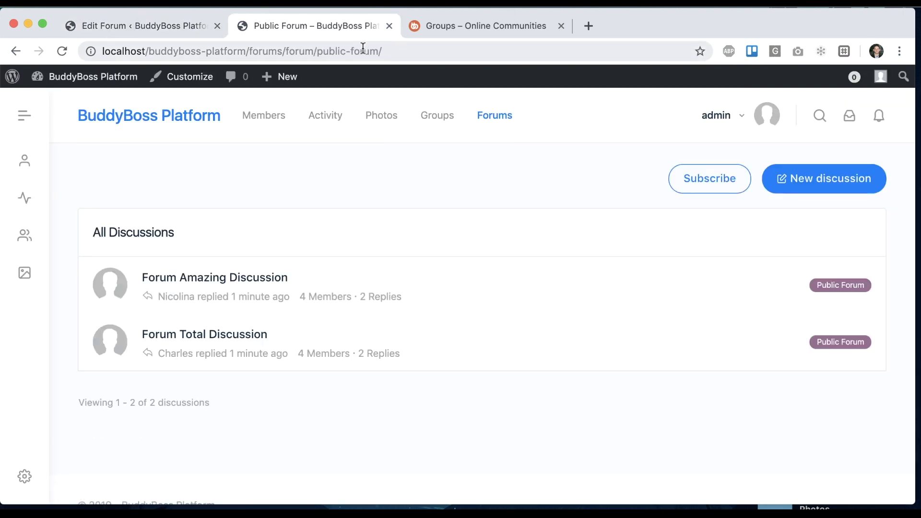
{"action": "left_click", "coordinate": [363, 49]}
{"action": "key", "text": "super+c"}
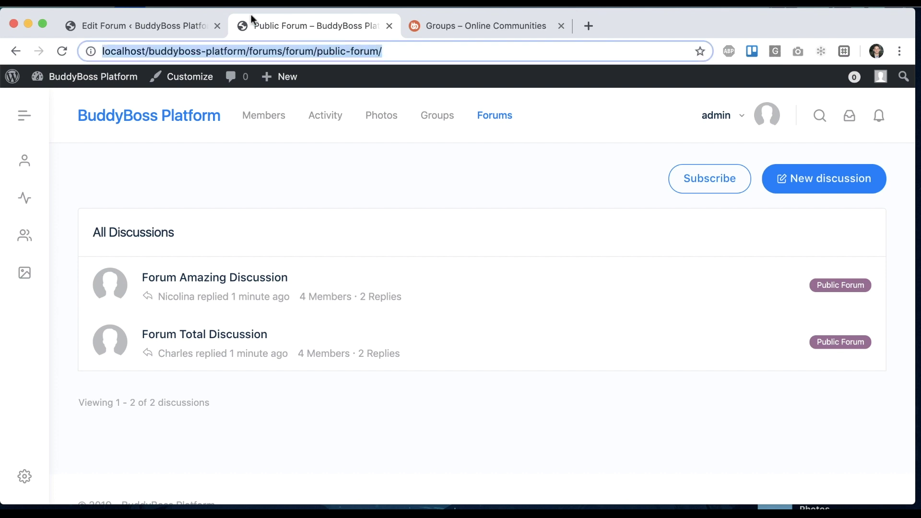
Step: Load the copied Public Forum URL in a new incognito window to view the forum while logged out
{"action": "left_click", "coordinate": [94, 3]}
{"action": "left_click", "coordinate": [135, 41]}
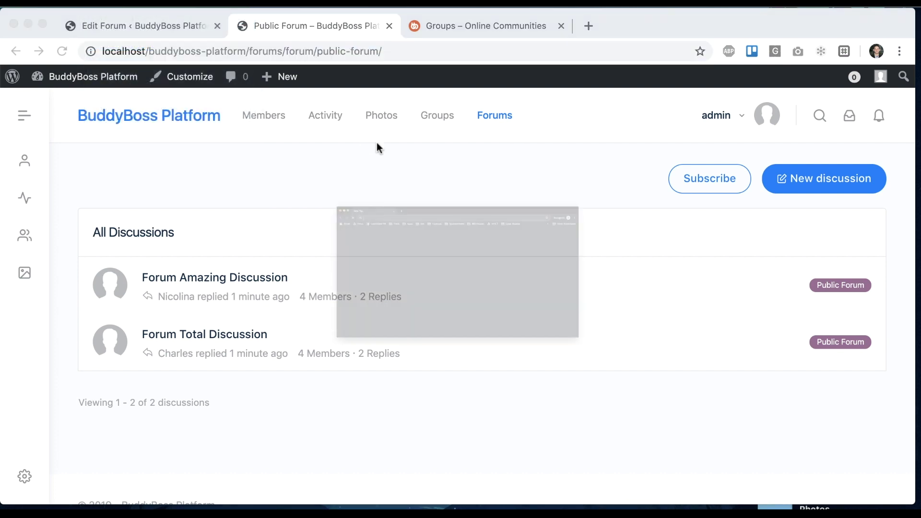
{"action": "key", "text": "super+v"}
{"action": "key", "text": "Return"}
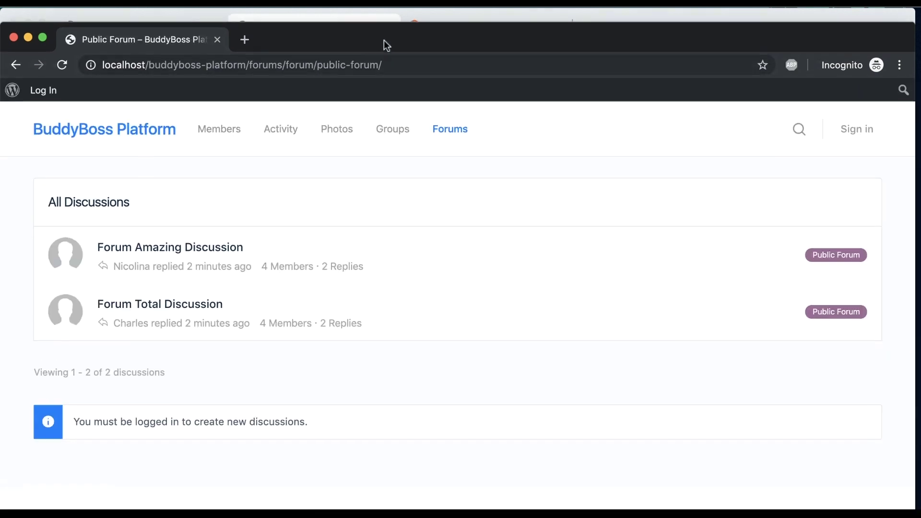
{"action": "left_click_drag", "start_coordinate": [383, 39], "coordinate": [384, 29]}
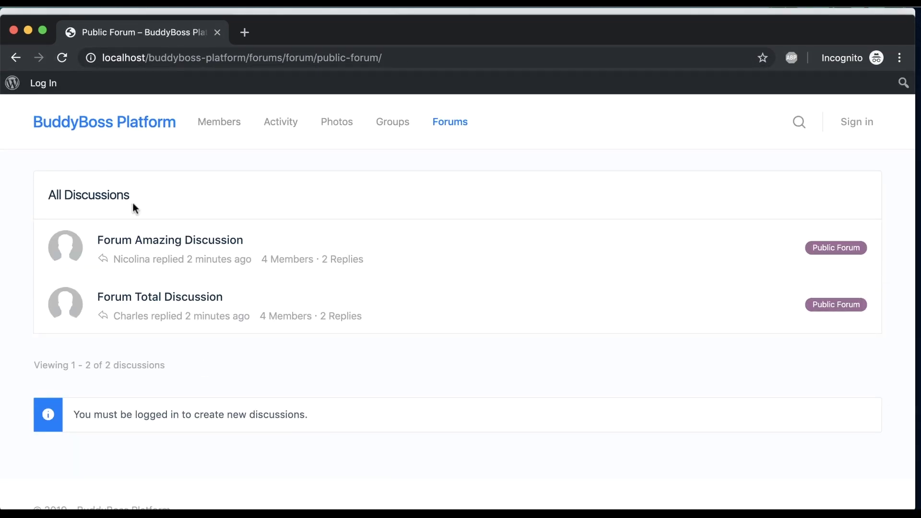
Step: Return to the logged-in window, open the Private Forum on the front end, and check the Hidden Forum's Visibility options in the admin
{"action": "key", "text": "super+grave"}
{"action": "left_click", "coordinate": [499, 130]}
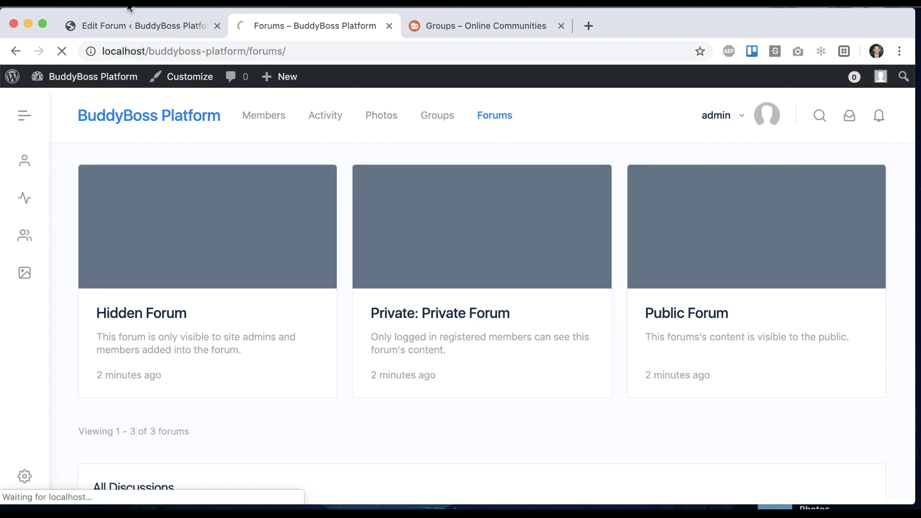
{"action": "left_click", "coordinate": [116, 24]}
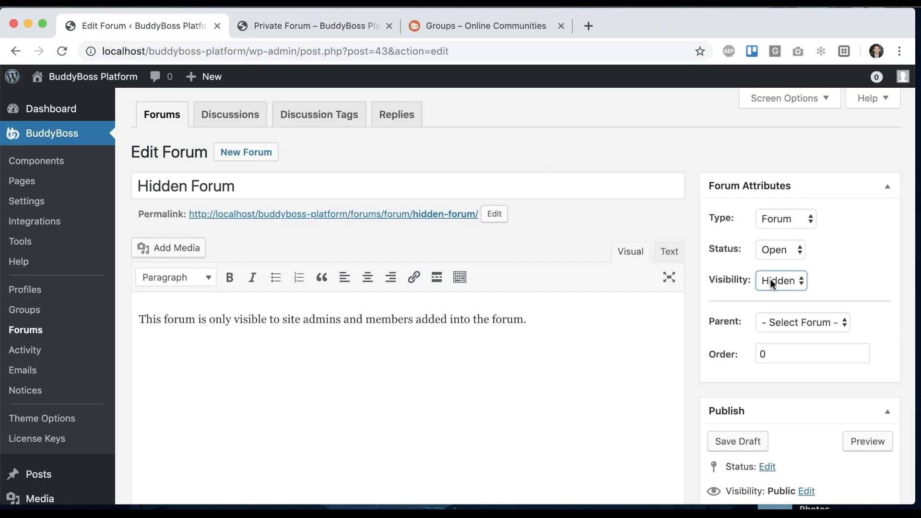
{"action": "left_click", "coordinate": [770, 281]}
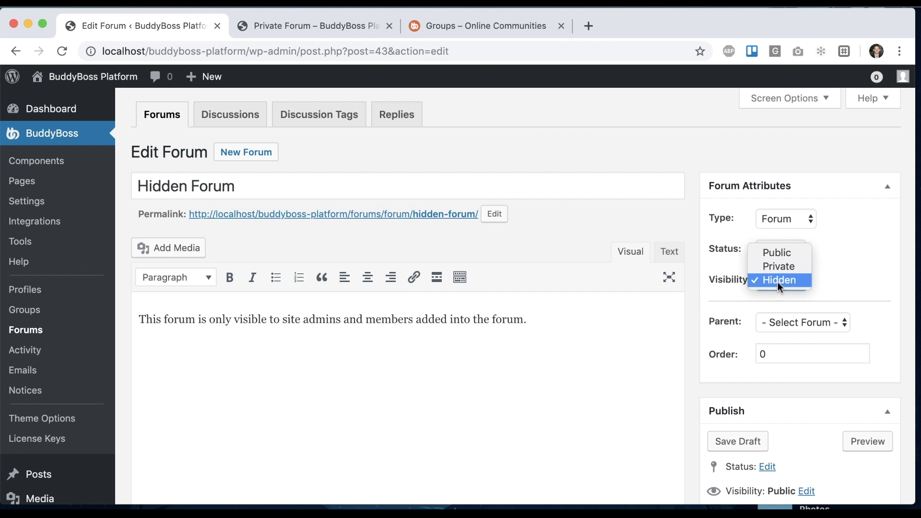
Step: Load the Private Forum's URL in a new incognito window to view it while logged out, and close that window
{"action": "left_click", "coordinate": [320, 28]}
{"action": "left_click", "coordinate": [324, 23]}
{"action": "left_click", "coordinate": [326, 50]}
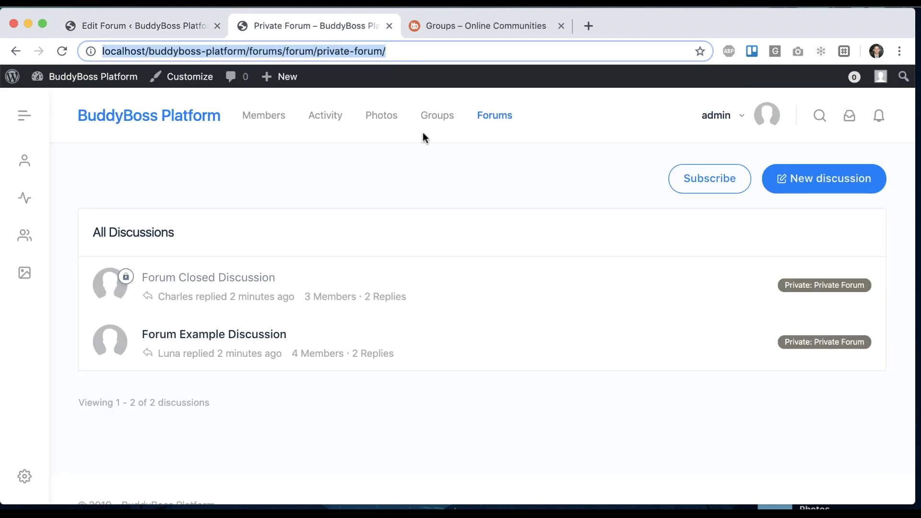
{"action": "left_click", "coordinate": [98, 2]}
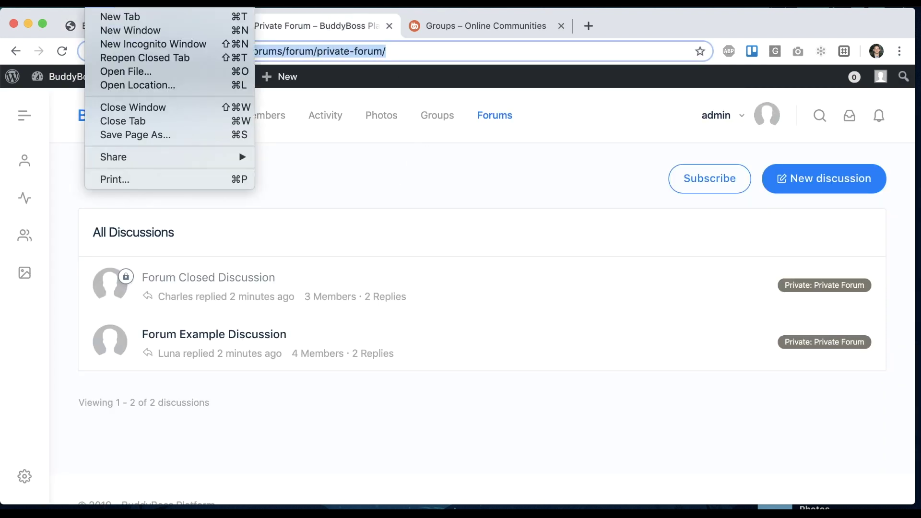
{"action": "left_click", "coordinate": [119, 44]}
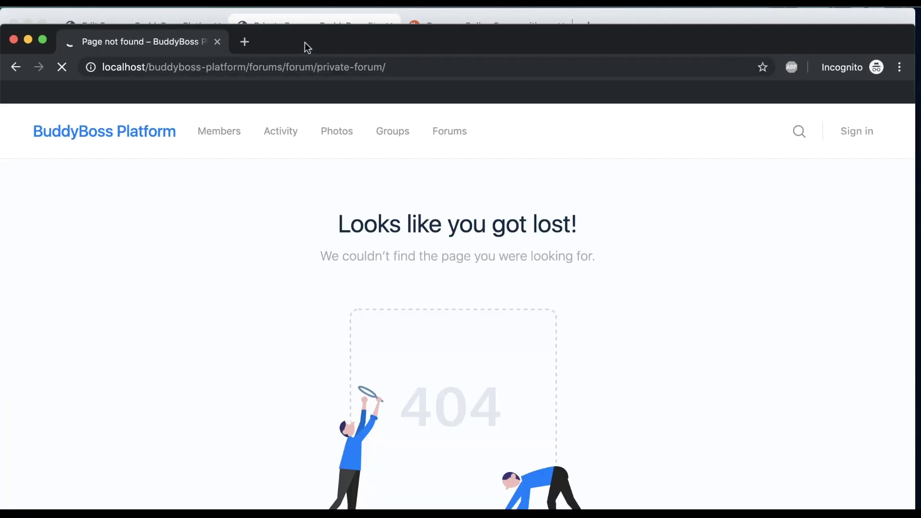
{"action": "left_click_drag", "start_coordinate": [304, 42], "coordinate": [309, 27]}
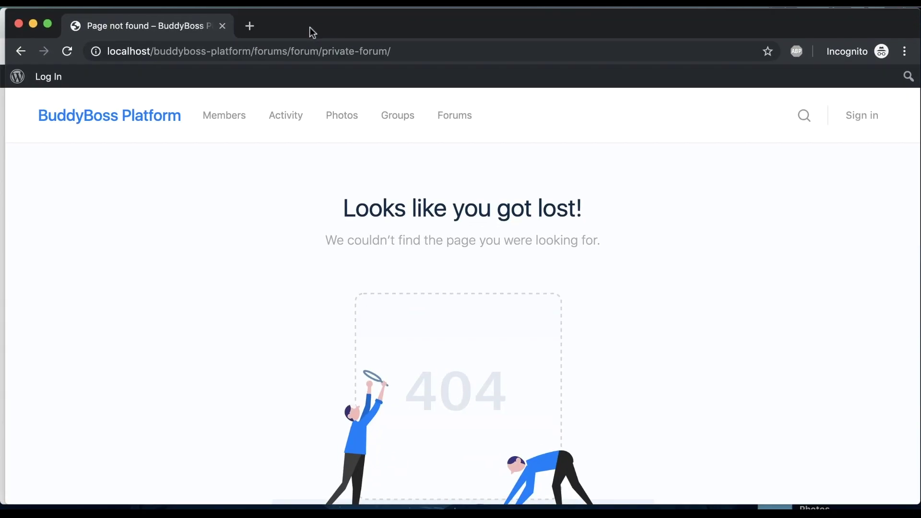
{"action": "key", "text": "super+w"}
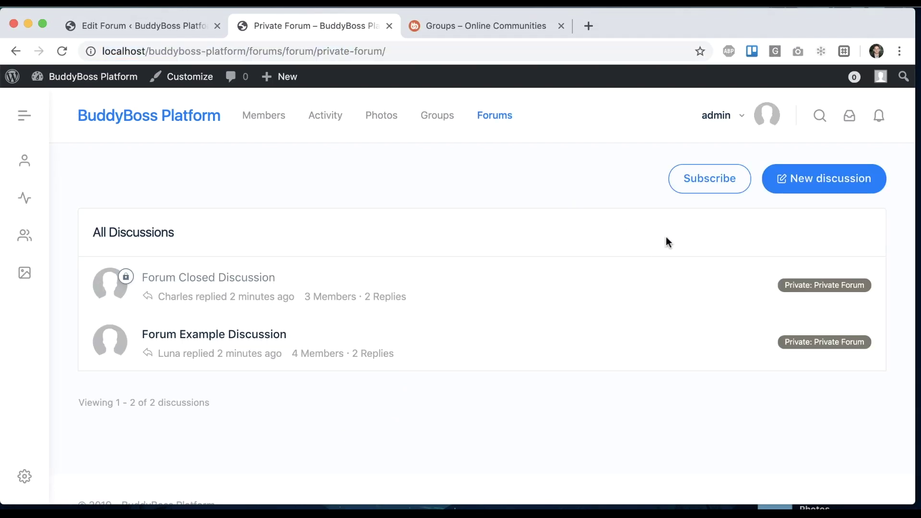
Step: From the front-end Members directory, switch into a sample member's account to view the site as that member
{"action": "left_click", "coordinate": [191, 20]}
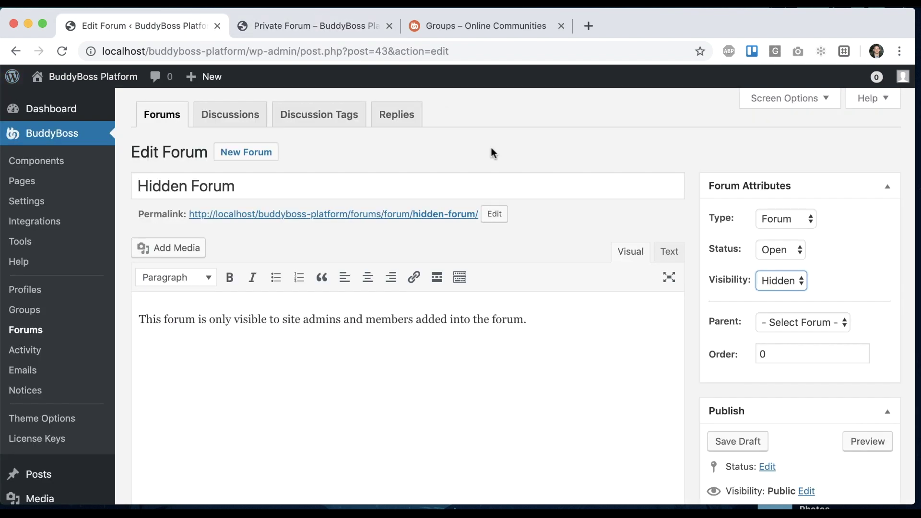
{"action": "left_click", "coordinate": [280, 27]}
{"action": "left_click", "coordinate": [146, 25]}
{"action": "left_click", "coordinate": [269, 27]}
{"action": "left_click", "coordinate": [259, 115]}
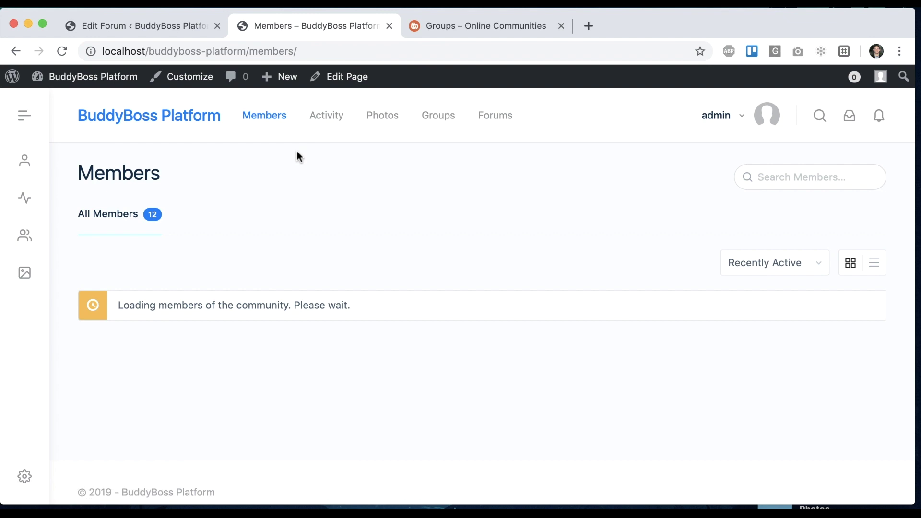
{"action": "left_click", "coordinate": [600, 324]}
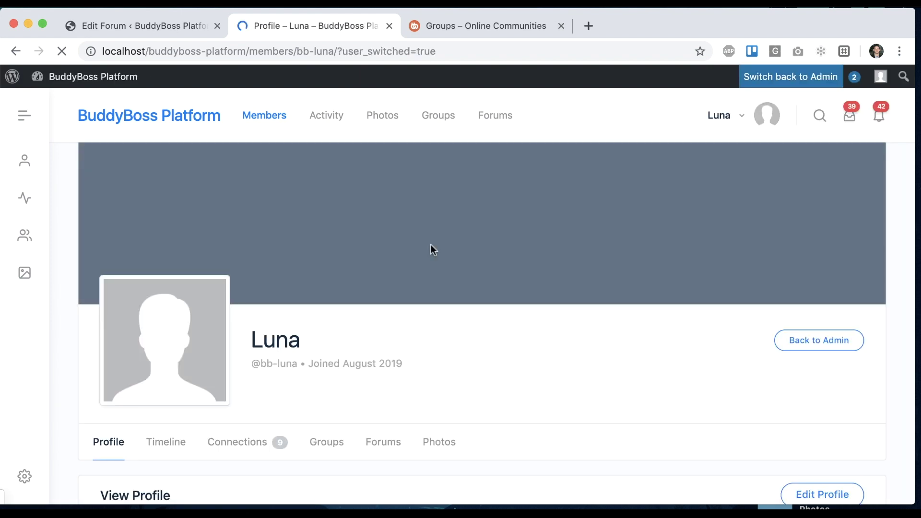
Step: As the sample member, open the Public Forum and the Private Forum from the Forums page, returning to the forum list after each
{"action": "left_click", "coordinate": [498, 117]}
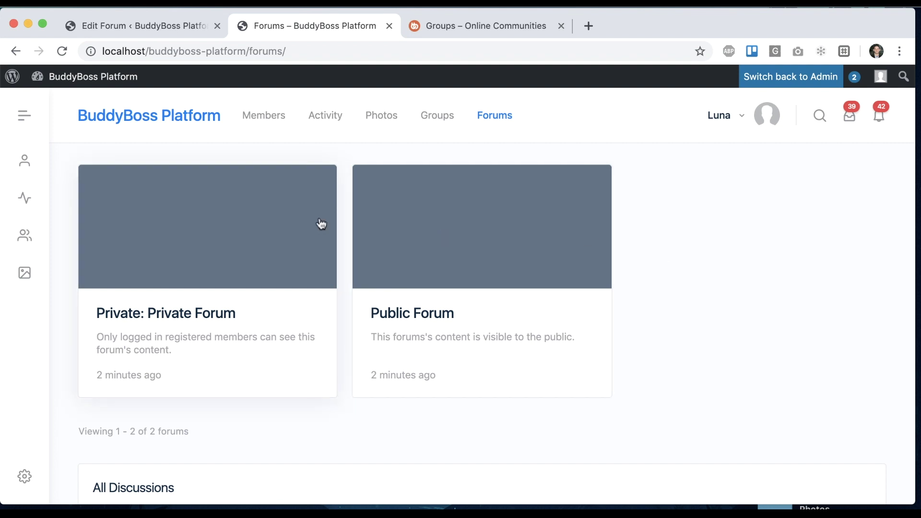
{"action": "left_click", "coordinate": [454, 245]}
{"action": "left_click", "coordinate": [15, 52]}
{"action": "left_click", "coordinate": [213, 221]}
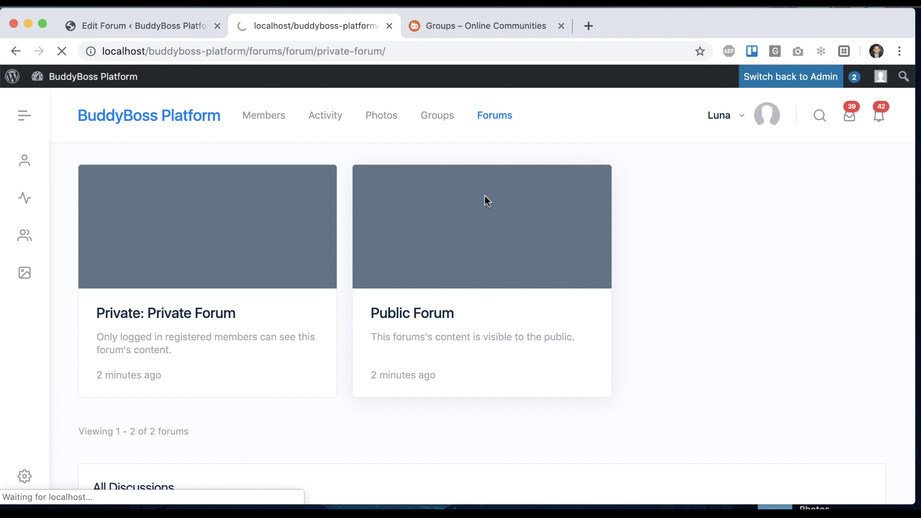
{"action": "left_click", "coordinate": [16, 51]}
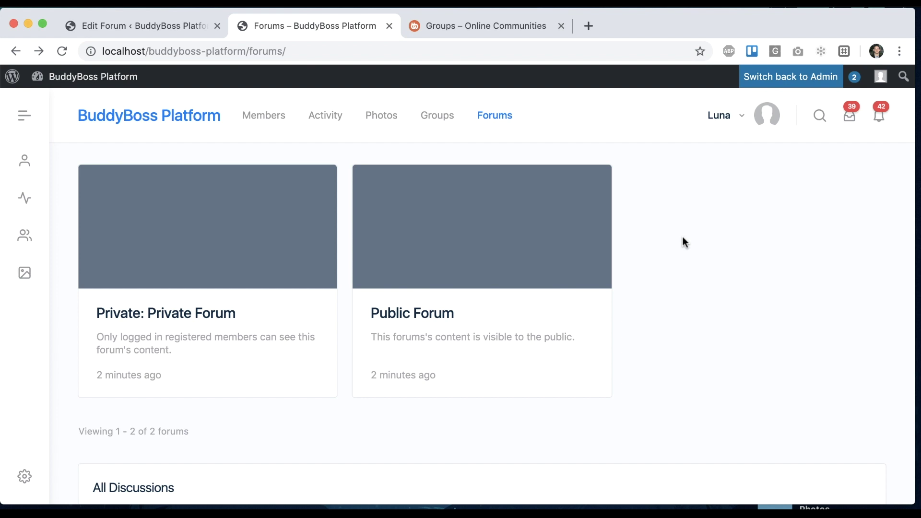
Step: Switch back to the admin account and check the Hidden Forum's Status options on its edit page without changing them
{"action": "left_click", "coordinate": [793, 78]}
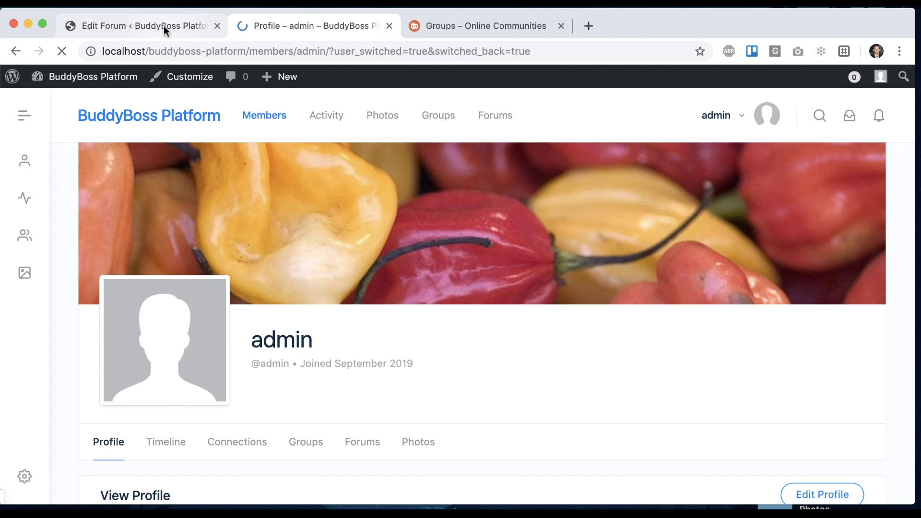
{"action": "left_click", "coordinate": [163, 25]}
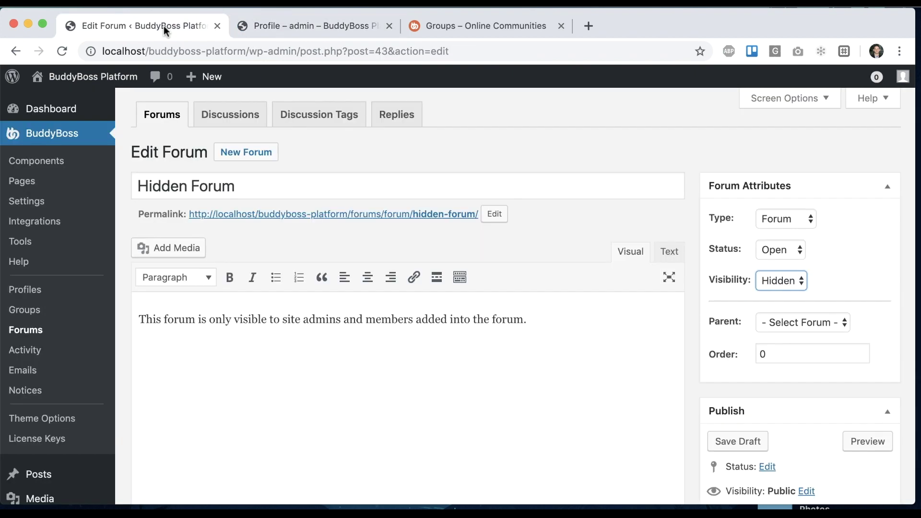
{"action": "left_click", "coordinate": [783, 249]}
{"action": "left_click", "coordinate": [805, 254]}
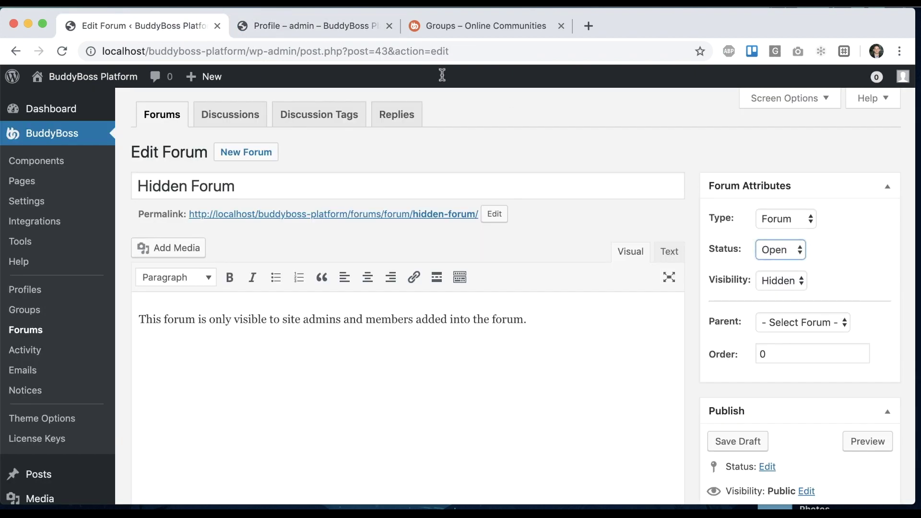
Step: Open the Public Forum on the front end and compare its discussion controls with the Status setting on the Hidden Forum's edit page
{"action": "left_click", "coordinate": [364, 34]}
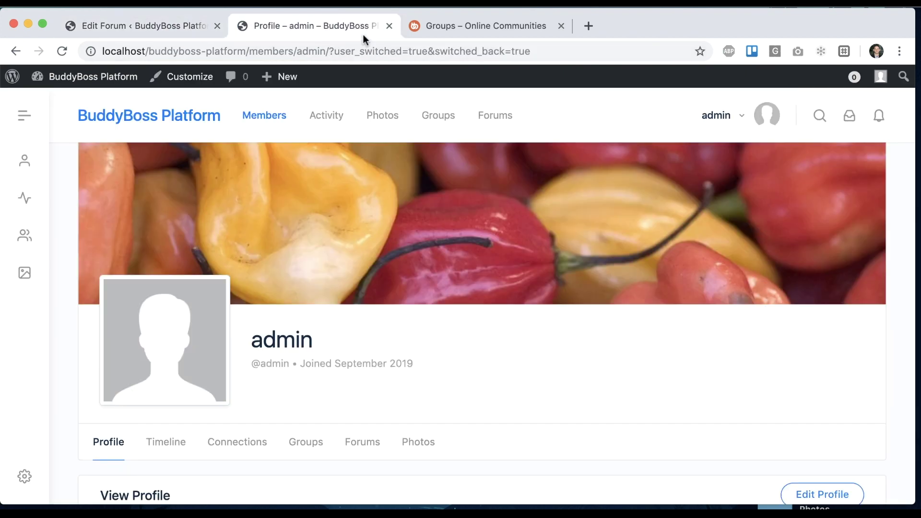
{"action": "left_click", "coordinate": [503, 114]}
{"action": "left_click", "coordinate": [671, 211]}
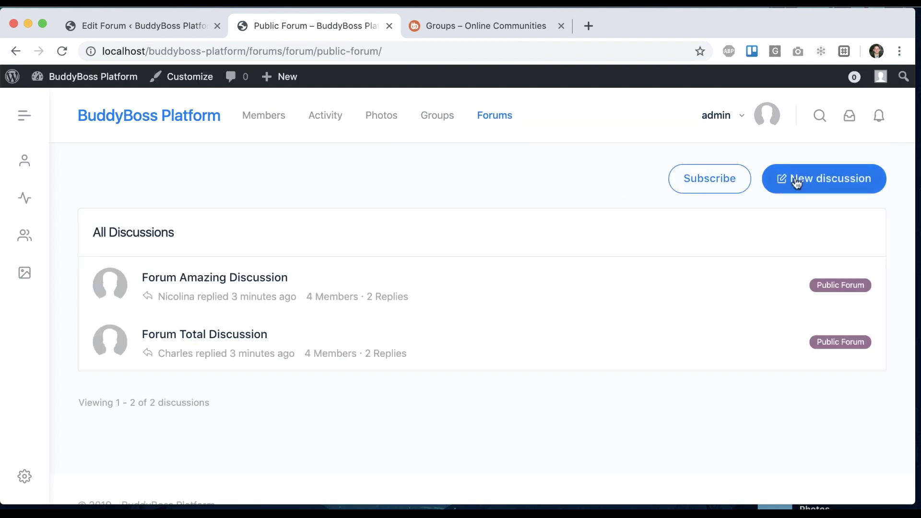
{"action": "left_click", "coordinate": [169, 31]}
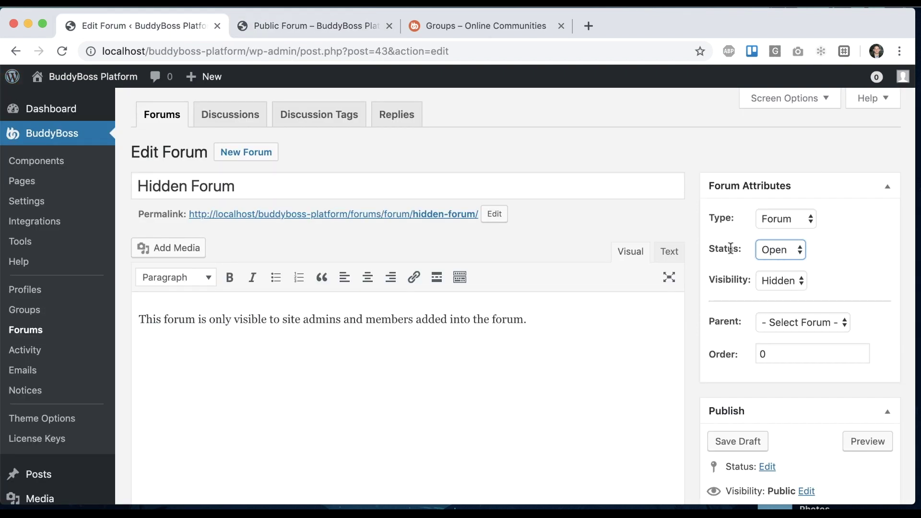
{"action": "left_click", "coordinate": [335, 27]}
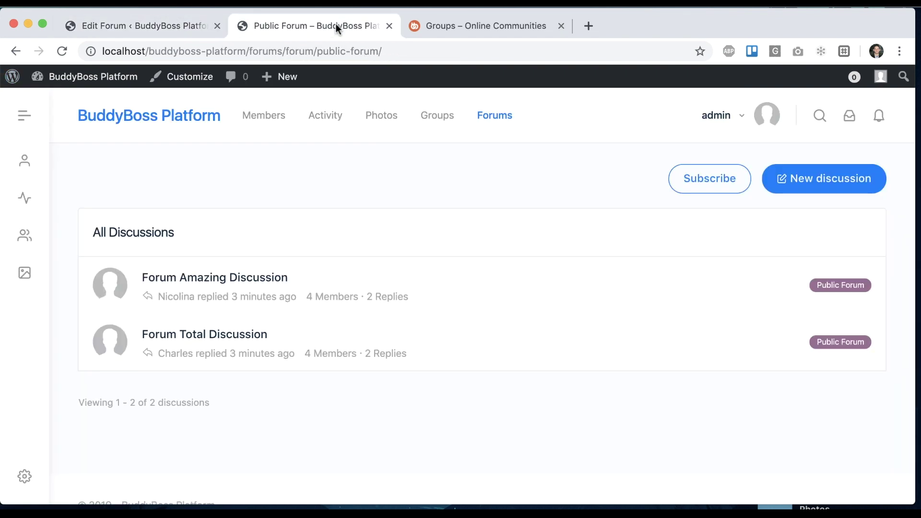
{"action": "left_click", "coordinate": [155, 24]}
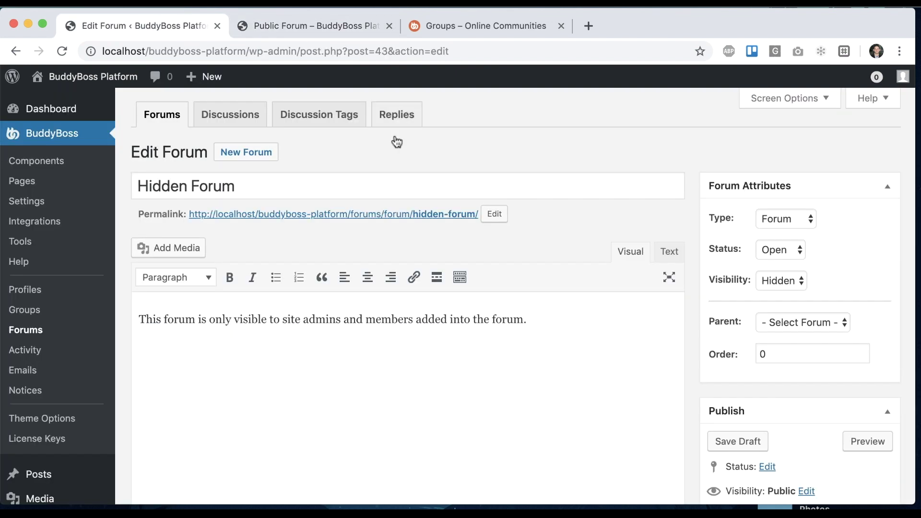
Step: Create and publish an open, public forum titled "Mike's Forum" with the description "Discussion about cool stuff"
{"action": "left_click", "coordinate": [274, 154]}
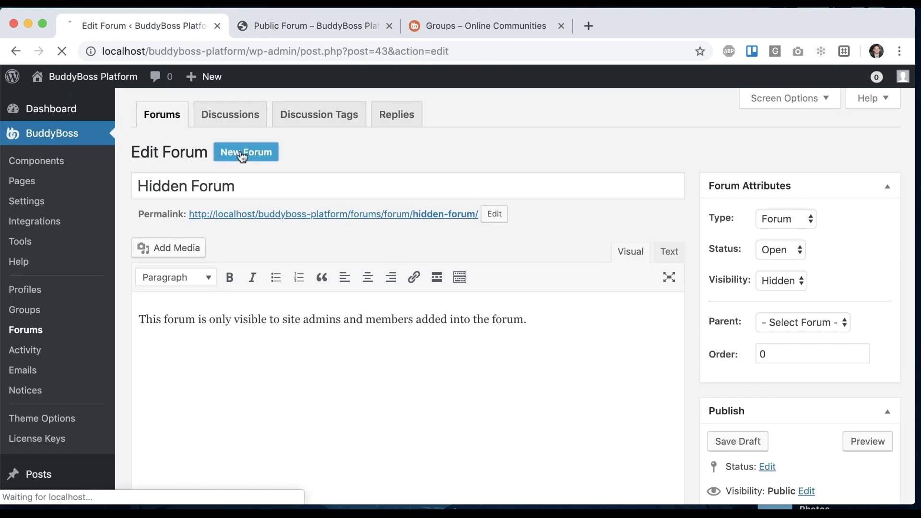
{"action": "type", "text": "Mike's Forum"}
{"action": "left_click", "coordinate": [139, 314]}
{"action": "type", "text": "Discussion about cool stuff"}
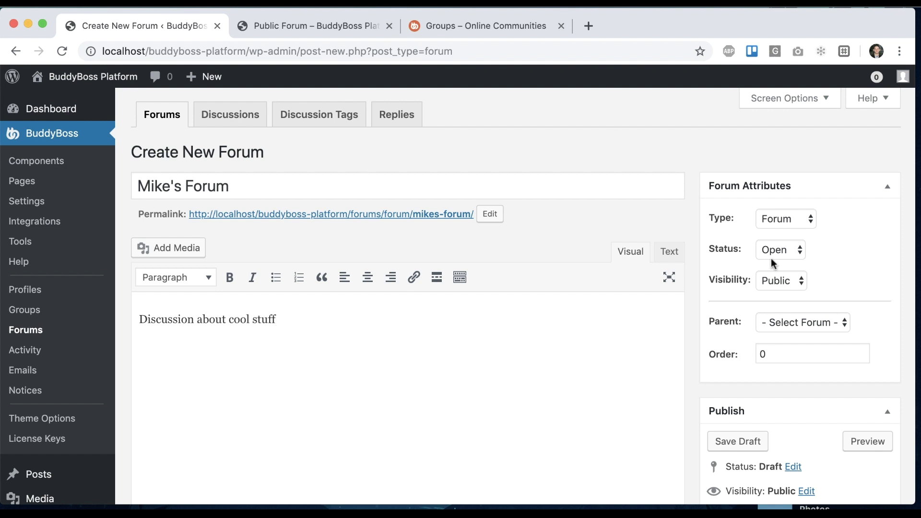
{"action": "scroll", "coordinate": [857, 283], "scroll_direction": "down", "scroll_amount": 5}
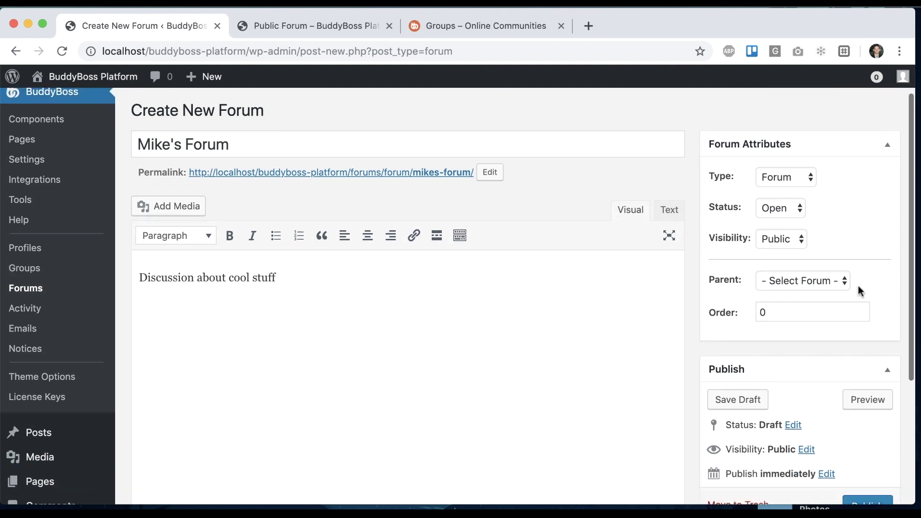
{"action": "left_click", "coordinate": [868, 328]}
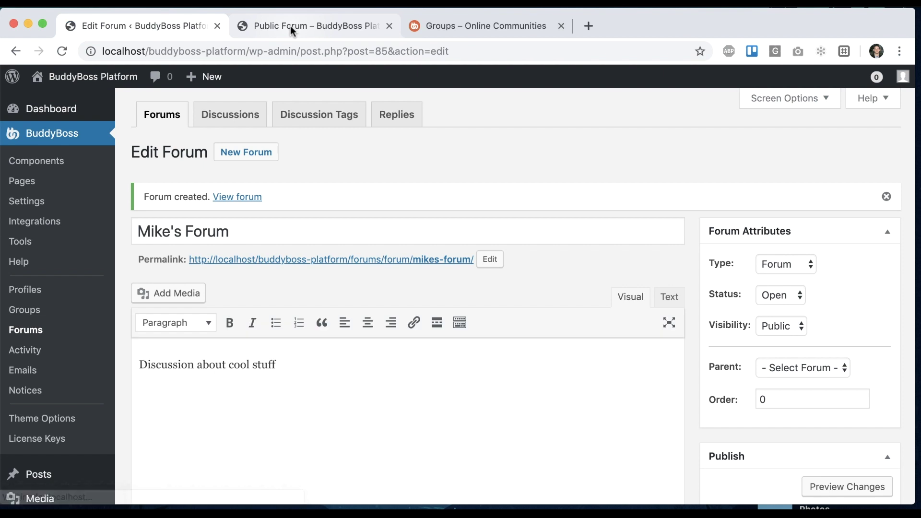
Step: Open the newly published Mike's Forum from the front-end Forums page
{"action": "left_click", "coordinate": [291, 25]}
{"action": "left_click", "coordinate": [485, 115]}
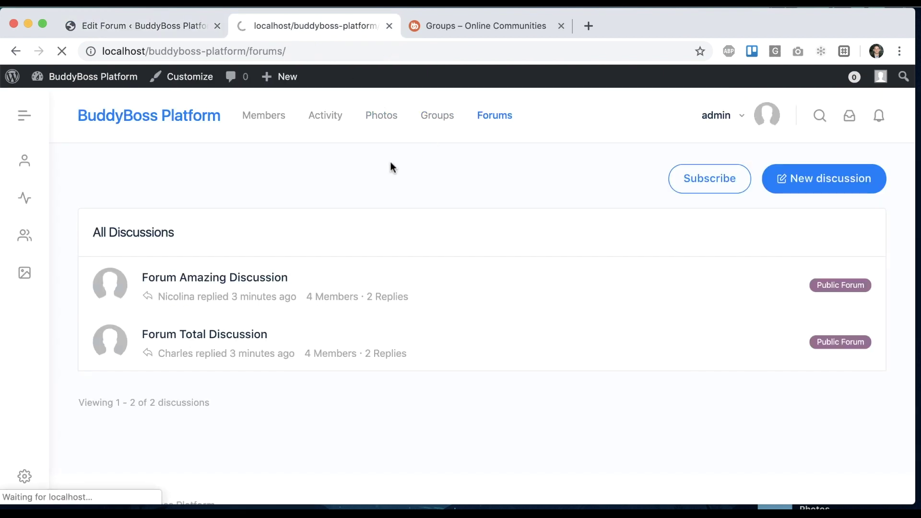
{"action": "scroll", "coordinate": [442, 384], "scroll_direction": "down", "scroll_amount": 2}
{"action": "left_click", "coordinate": [449, 246]}
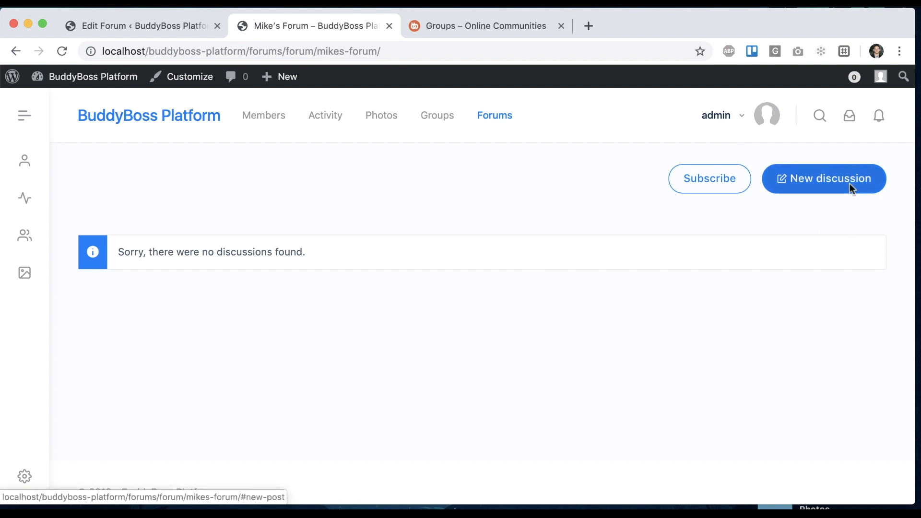
Step: Post a discussion titled "Here is some info" with the text "Here it is" in Mike's Forum, and return to the forum's discussion list
{"action": "left_click", "coordinate": [850, 182]}
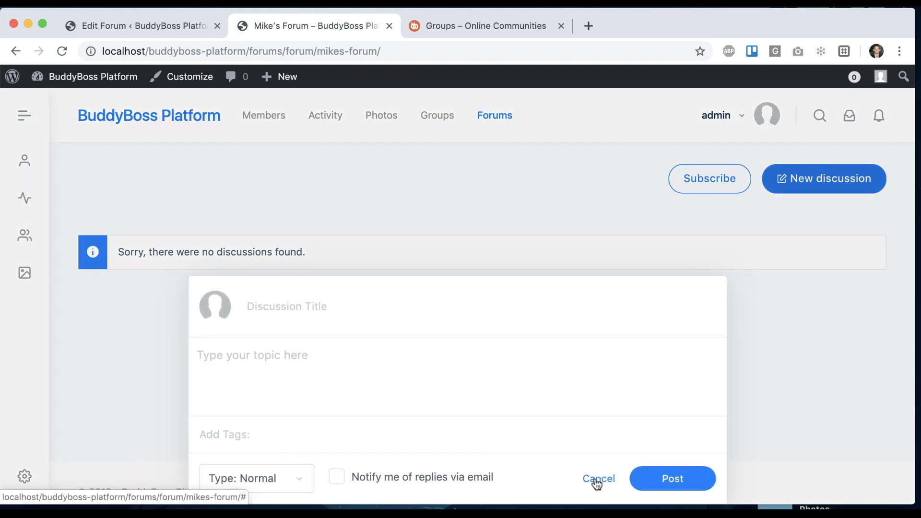
{"action": "left_click", "coordinate": [325, 307]}
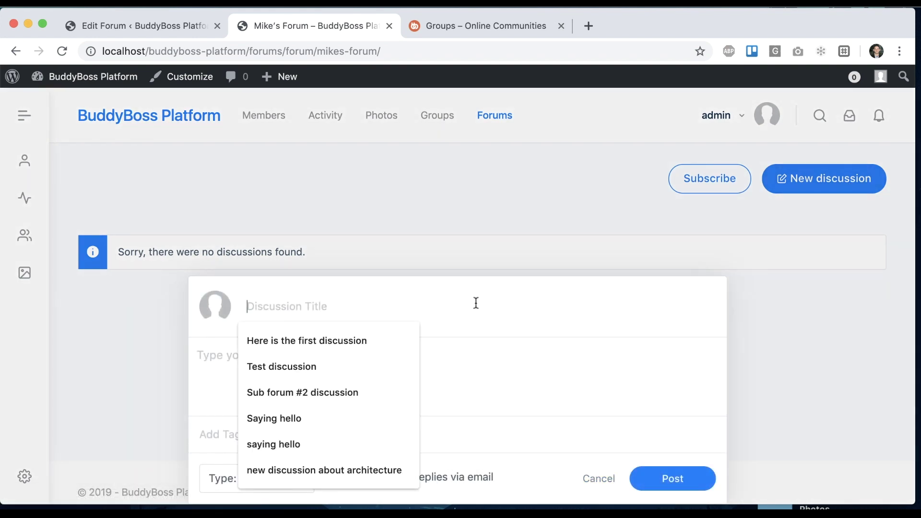
{"action": "type", "text": "Here is some info"}
{"action": "left_click", "coordinate": [197, 355]}
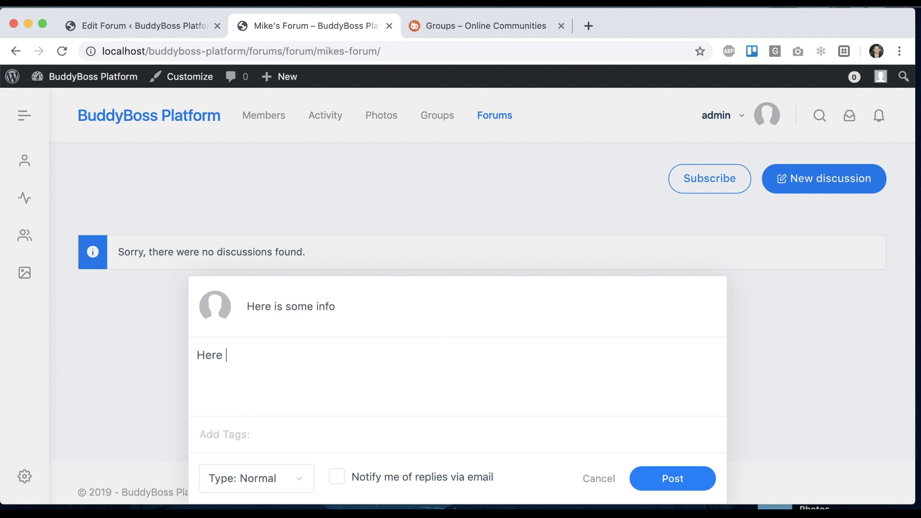
{"action": "left_click", "coordinate": [672, 471]}
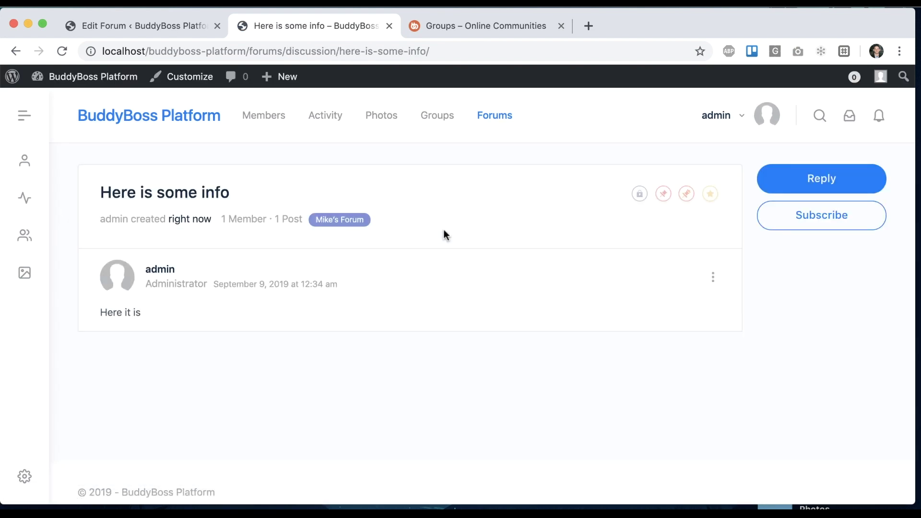
{"action": "left_click", "coordinate": [351, 220]}
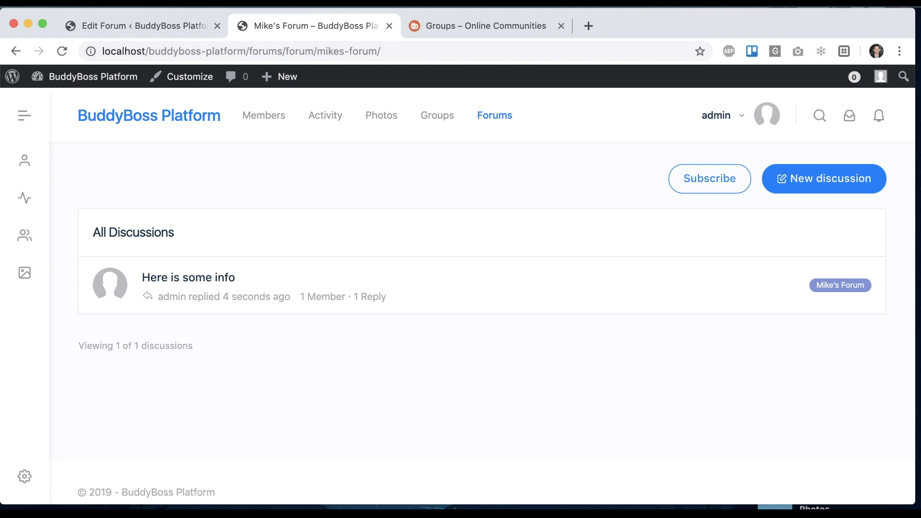
Step: Set Public Forum as the parent of Mike's Forum and update the forum
{"action": "left_click", "coordinate": [162, 26]}
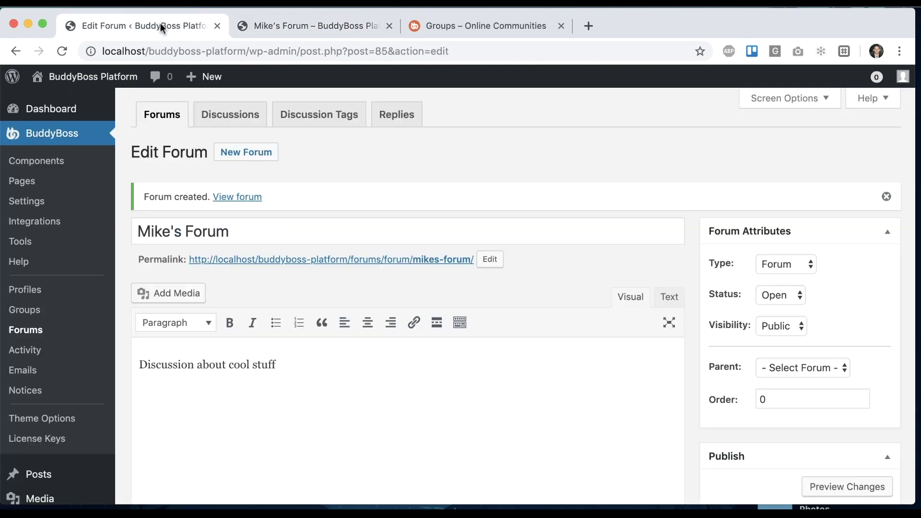
{"action": "left_click", "coordinate": [787, 373]}
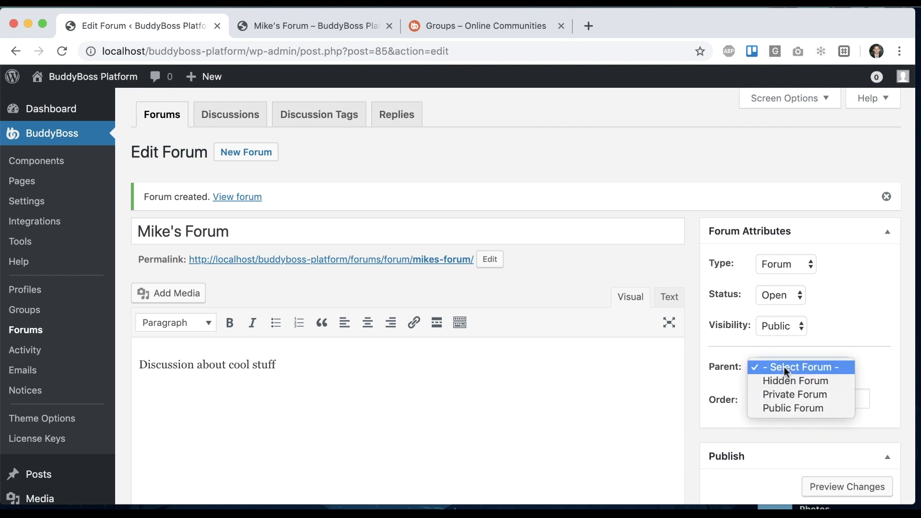
{"action": "left_click", "coordinate": [793, 407]}
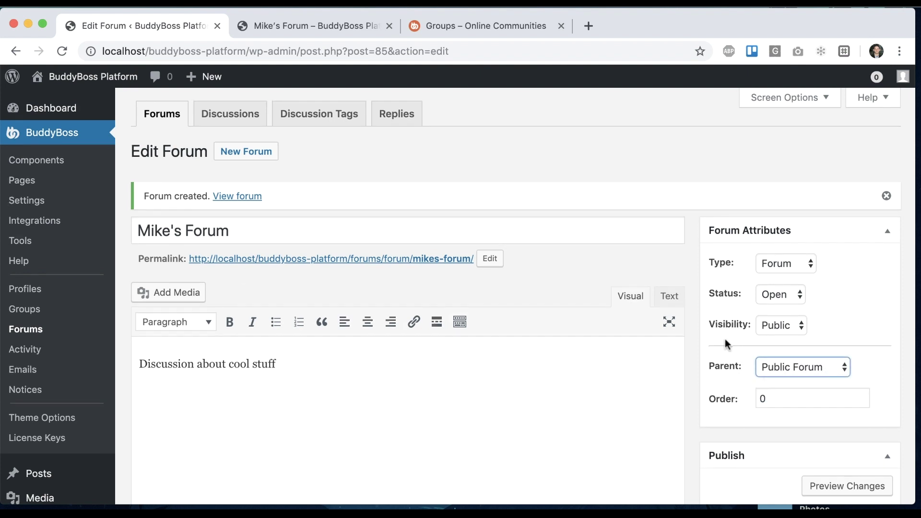
{"action": "scroll", "coordinate": [768, 336], "scroll_direction": "down", "scroll_amount": 7}
{"action": "left_click", "coordinate": [855, 254]}
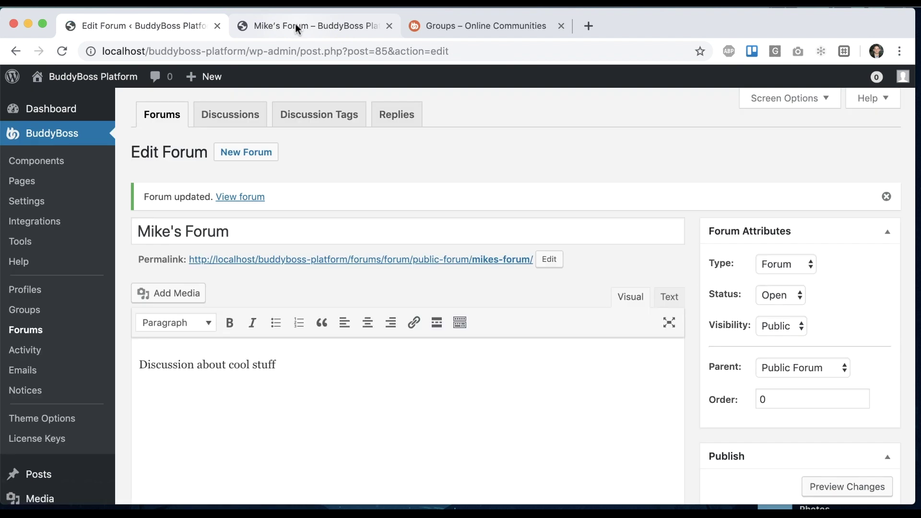
Step: Examine the nesting of Mike's Forum on the front-end Forums page, open the sub-forum, and return to the list
{"action": "left_click", "coordinate": [296, 25]}
{"action": "left_click", "coordinate": [487, 117]}
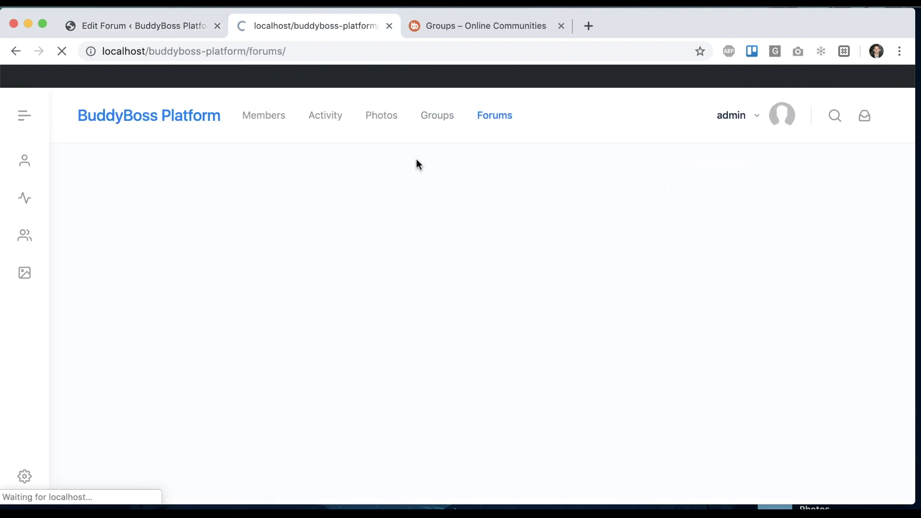
{"action": "scroll", "coordinate": [403, 293], "scroll_direction": "down", "scroll_amount": 6}
{"action": "scroll", "coordinate": [403, 296], "scroll_direction": "up", "scroll_amount": 5}
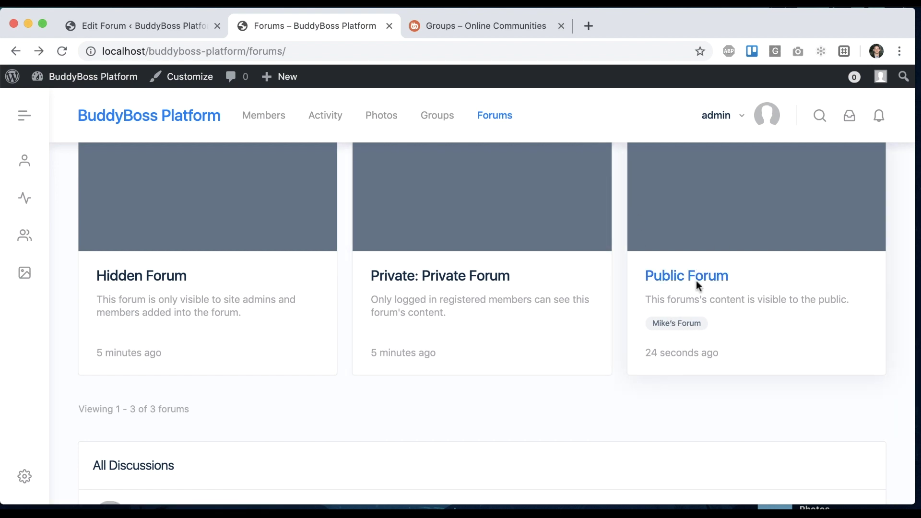
{"action": "left_click", "coordinate": [674, 329]}
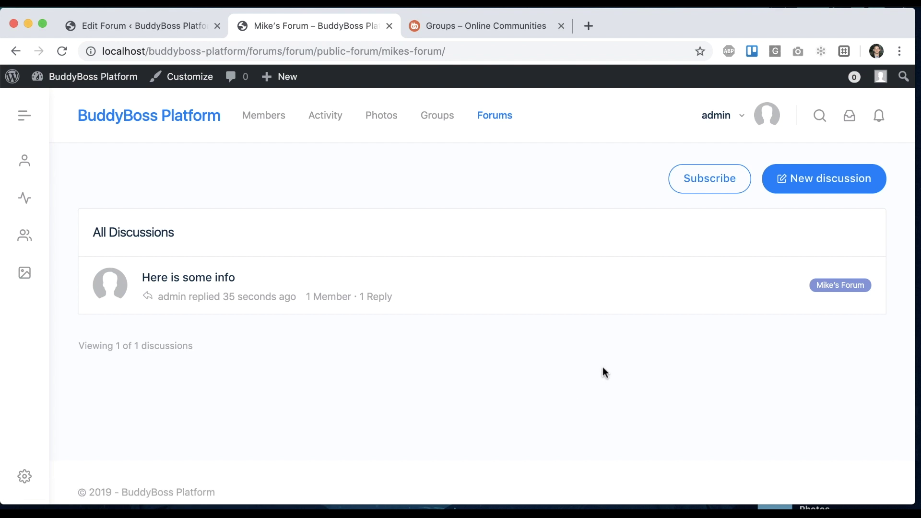
{"action": "left_click", "coordinate": [15, 51]}
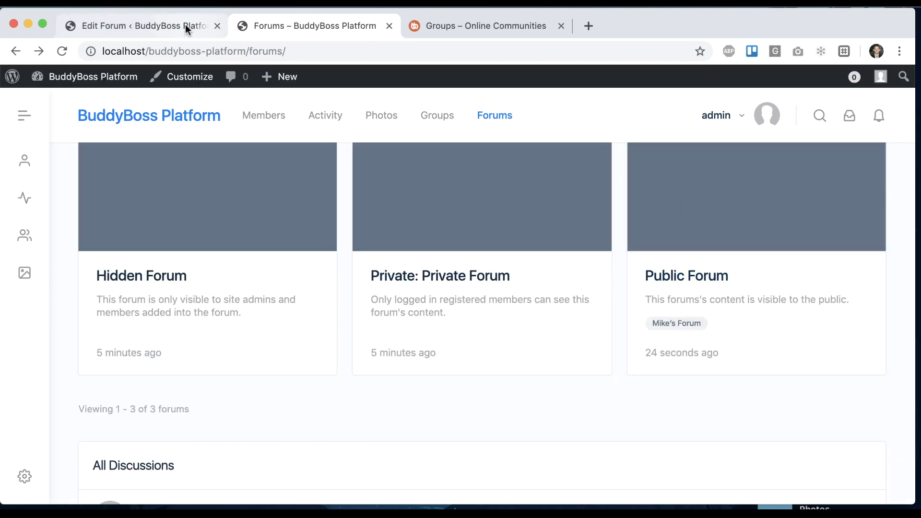
Step: Open Forum Amazing Discussion from the Public Forum and examine its replies and moderation options
{"action": "left_click", "coordinate": [776, 247]}
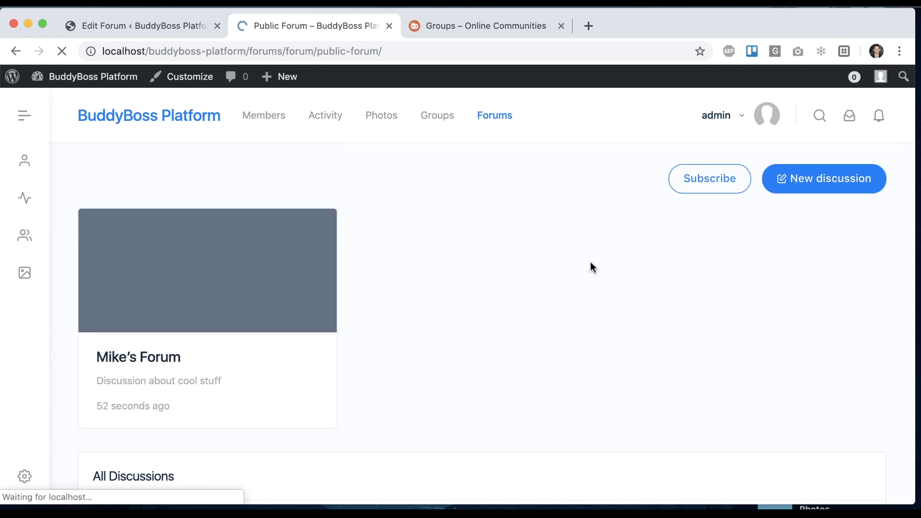
{"action": "scroll", "coordinate": [590, 261], "scroll_direction": "down", "scroll_amount": 5}
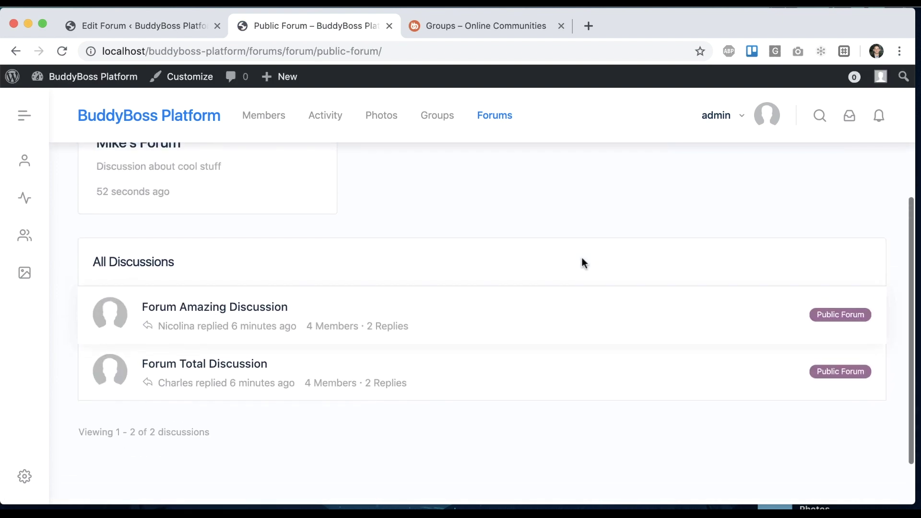
{"action": "left_click", "coordinate": [216, 328]}
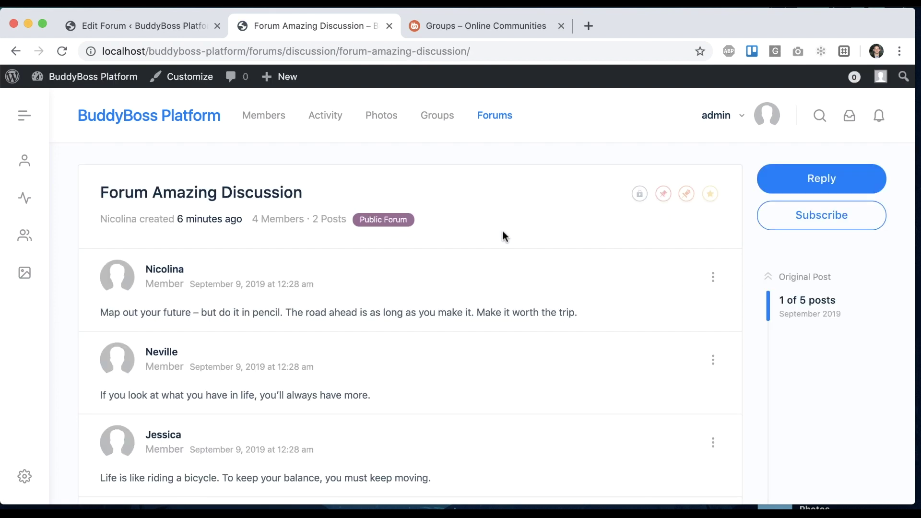
{"action": "left_click", "coordinate": [642, 197]}
{"action": "scroll", "coordinate": [621, 267], "scroll_direction": "down", "scroll_amount": 10}
{"action": "scroll", "coordinate": [621, 268], "scroll_direction": "up", "scroll_amount": 2}
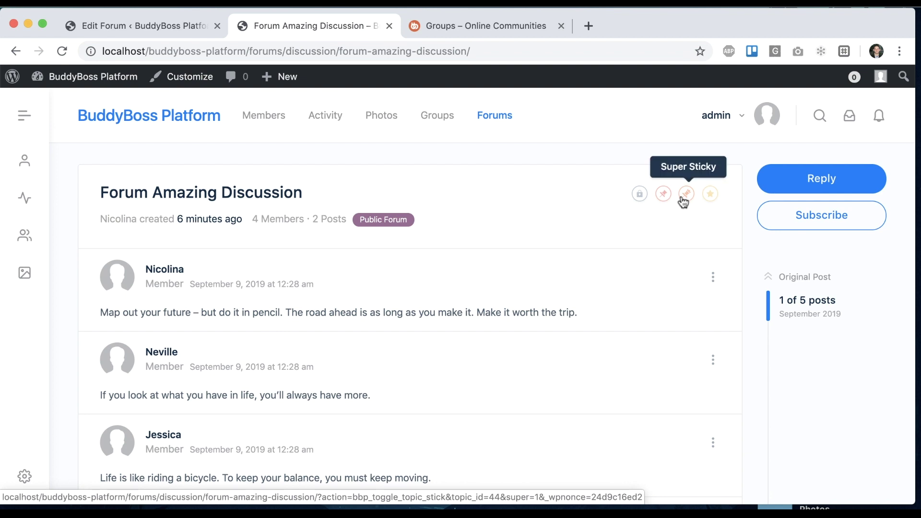
Step: Mark Forum Amazing Discussion as sticky and check its marker in the Public Forum's discussion list
{"action": "left_click", "coordinate": [666, 196]}
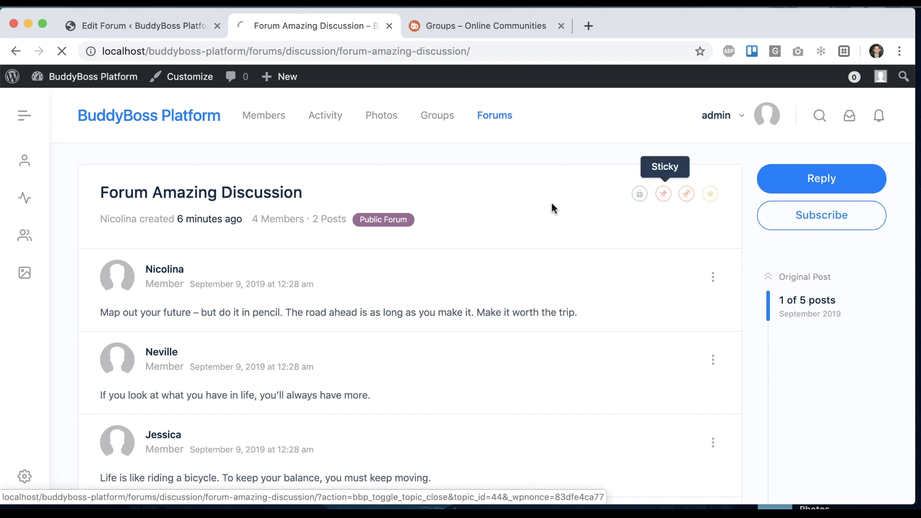
{"action": "left_click", "coordinate": [372, 219]}
{"action": "scroll", "coordinate": [513, 274], "scroll_direction": "down", "scroll_amount": 6}
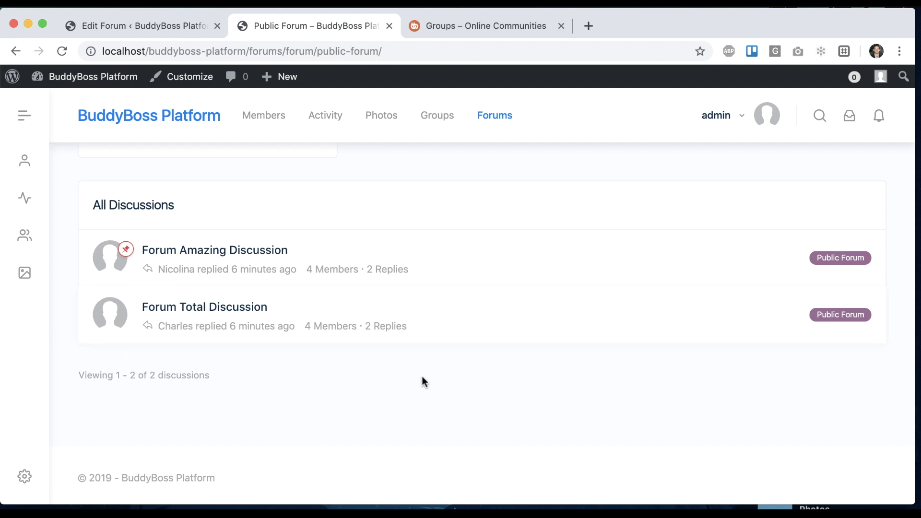
{"action": "mouse_move", "coordinate": [126, 250]}
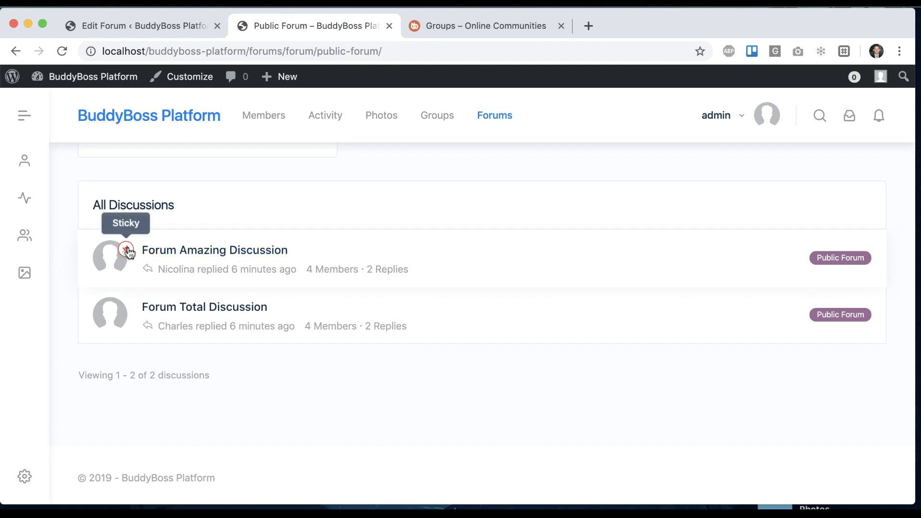
Step: Mark Forum Total Discussion as super sticky and compare its placement with the sticky discussion in the Public Forum
{"action": "left_click", "coordinate": [241, 250]}
{"action": "left_click", "coordinate": [238, 311]}
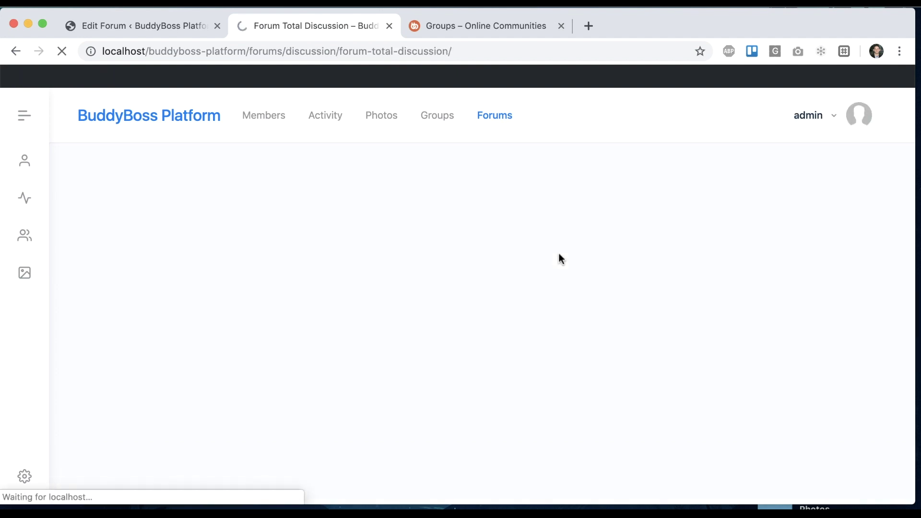
{"action": "left_click", "coordinate": [686, 194]}
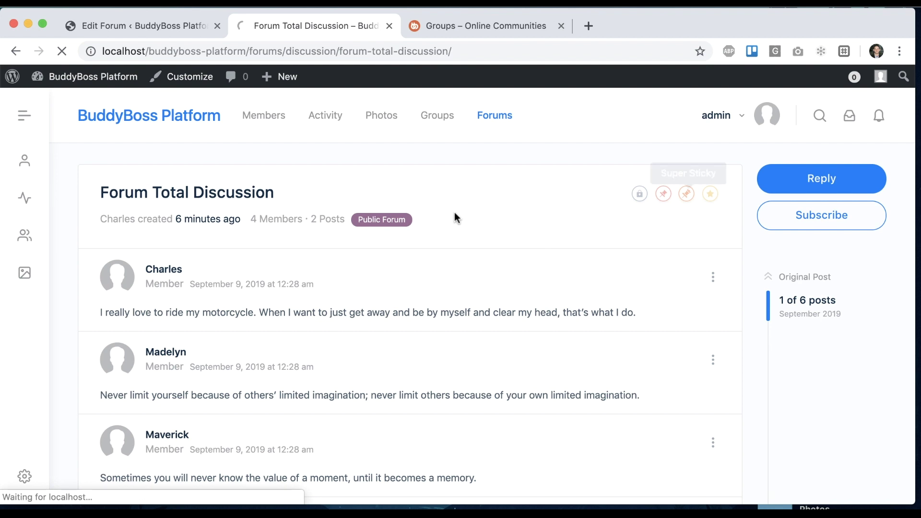
{"action": "left_click", "coordinate": [382, 220]}
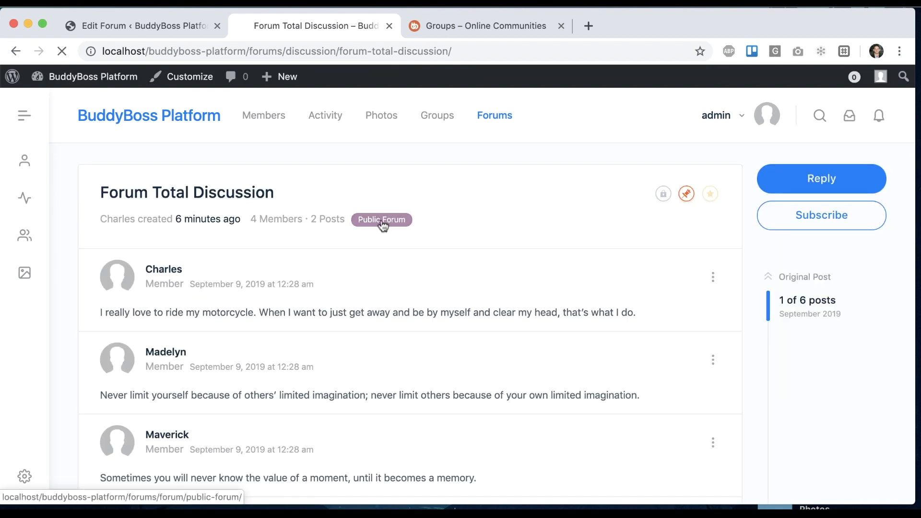
{"action": "scroll", "coordinate": [469, 302], "scroll_direction": "down", "scroll_amount": 5}
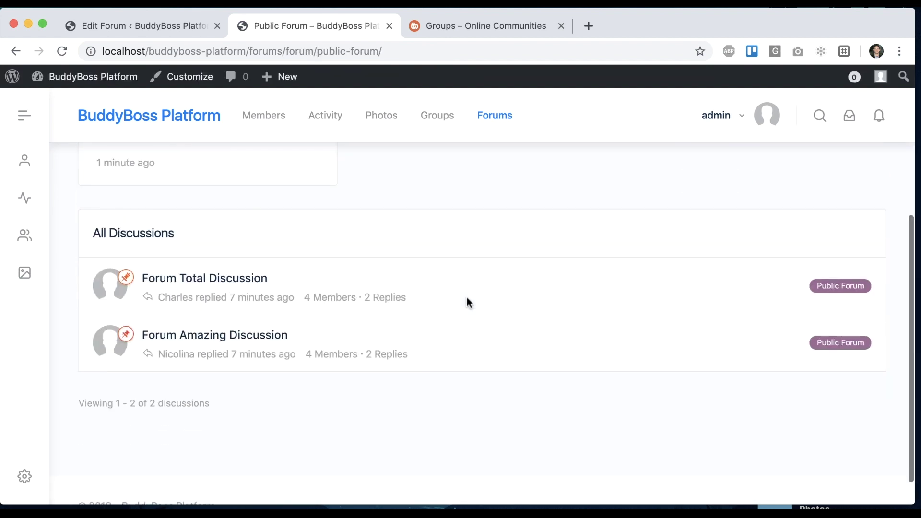
{"action": "mouse_move", "coordinate": [133, 341]}
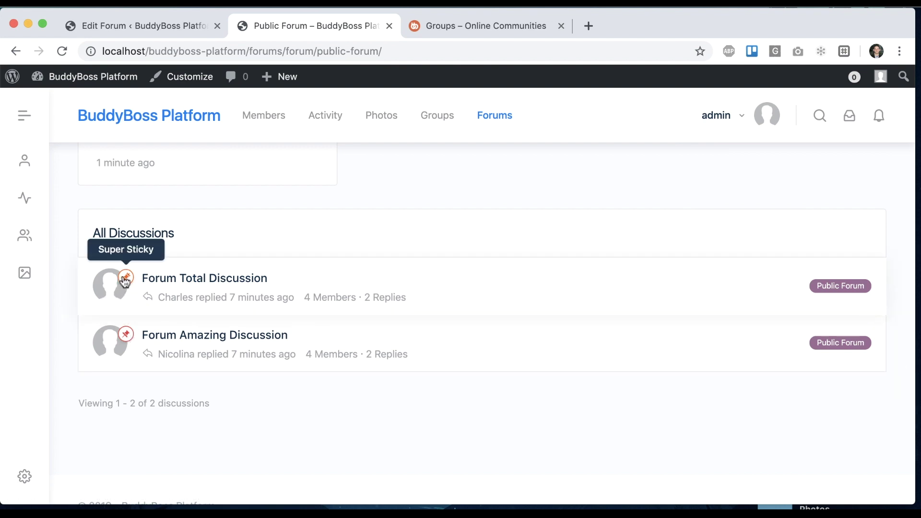
Step: Open Forum Total Discussion and mark it as a favorite
{"action": "left_click", "coordinate": [214, 280]}
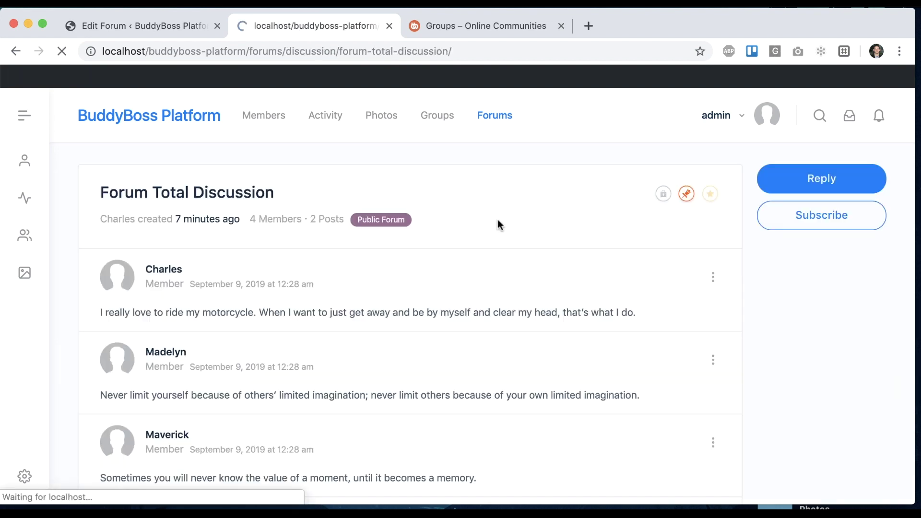
{"action": "left_click", "coordinate": [711, 197]}
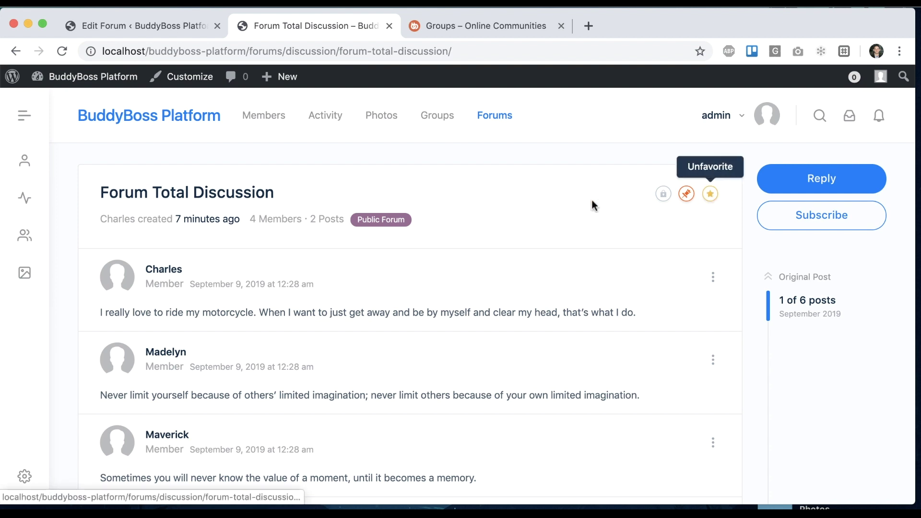
Step: Review the profile's My Favorites, My Replies and My Discussions forum pages
{"action": "mouse_move", "coordinate": [741, 111]}
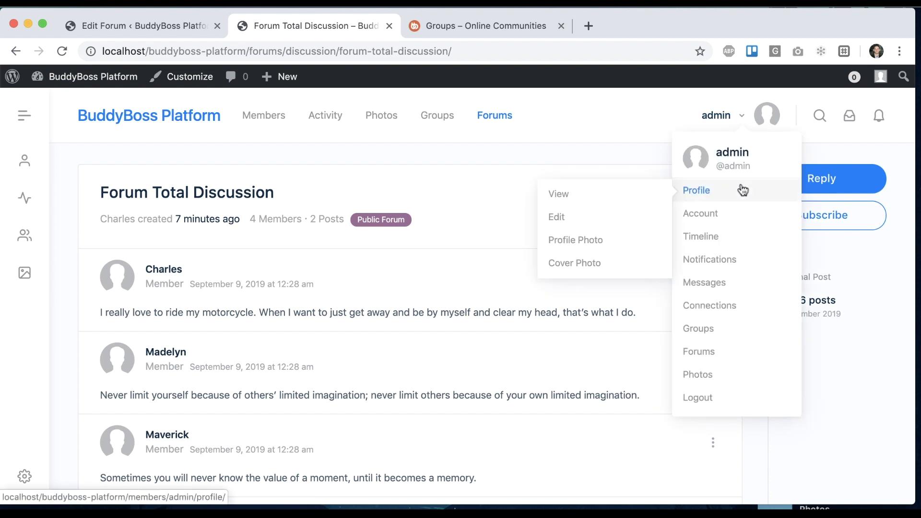
{"action": "mouse_move", "coordinate": [743, 208]}
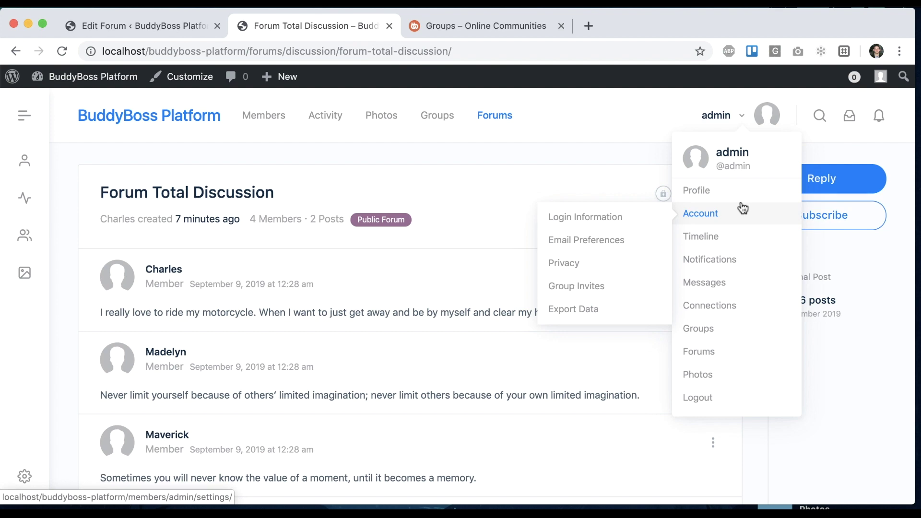
{"action": "mouse_move", "coordinate": [701, 354]}
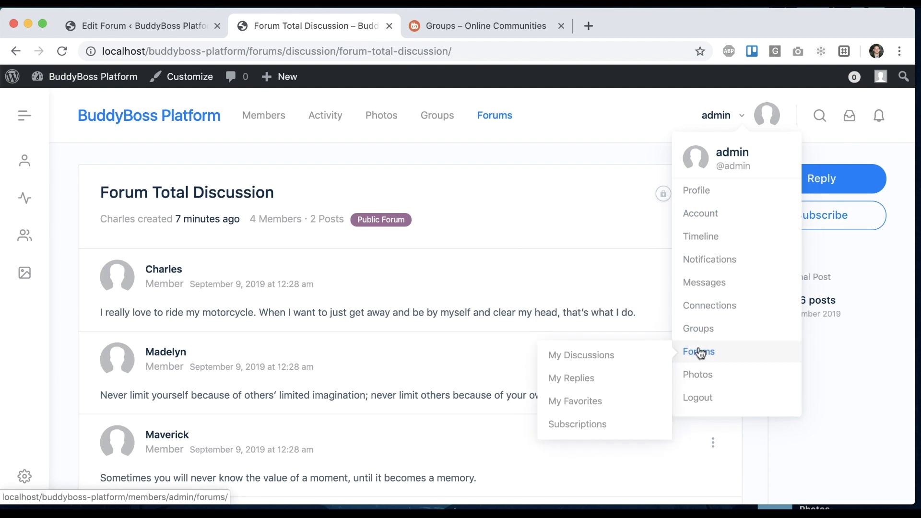
{"action": "left_click", "coordinate": [590, 400]}
{"action": "scroll", "coordinate": [519, 226], "scroll_direction": "down", "scroll_amount": 7}
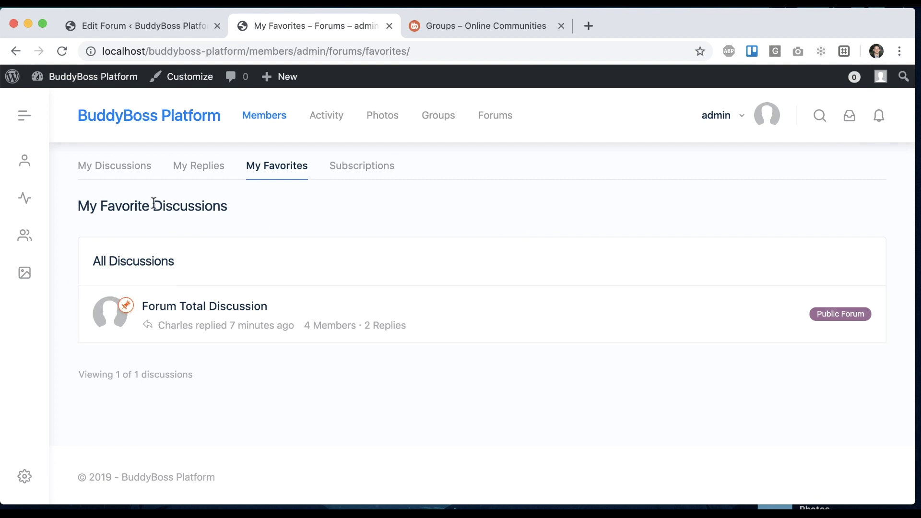
{"action": "scroll", "coordinate": [255, 259], "scroll_direction": "up", "scroll_amount": 1}
{"action": "left_click", "coordinate": [206, 185]}
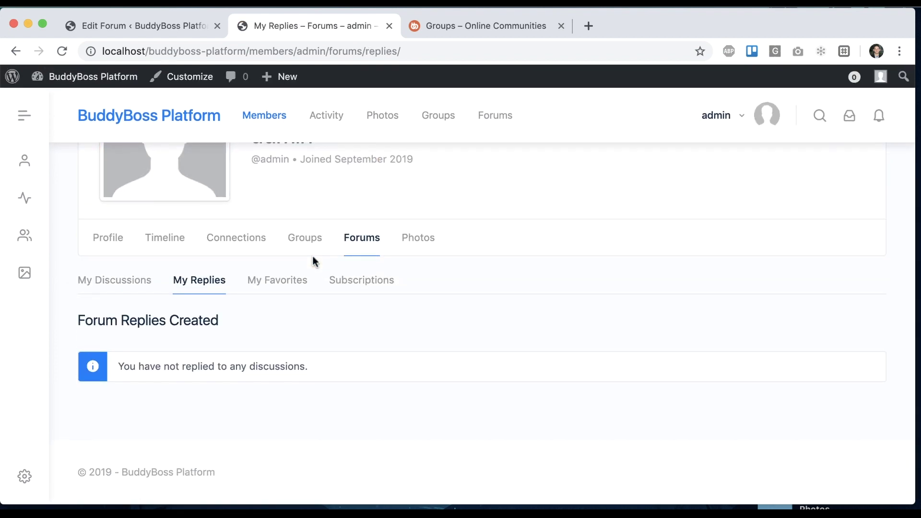
{"action": "left_click", "coordinate": [115, 287]}
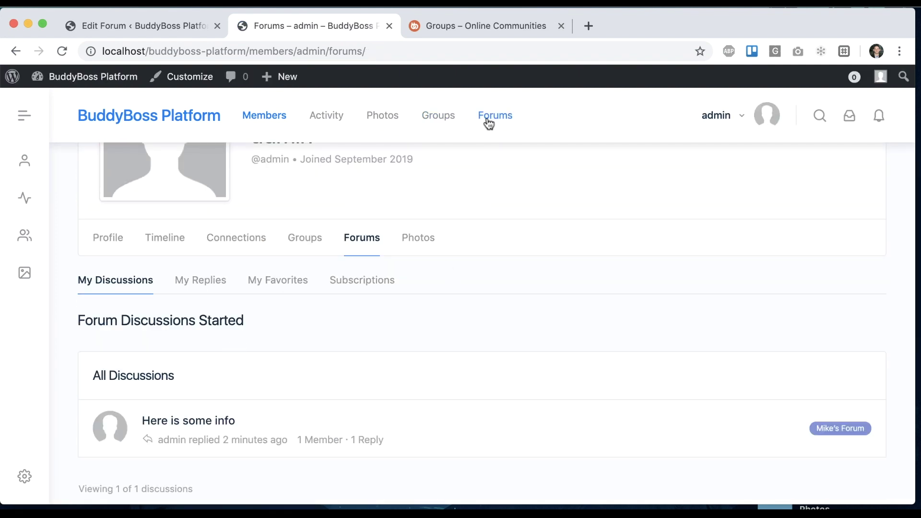
Step: Subscribe to the Public Forum and check the profile's forum Subscriptions before returning to the Forums page
{"action": "left_click", "coordinate": [489, 124]}
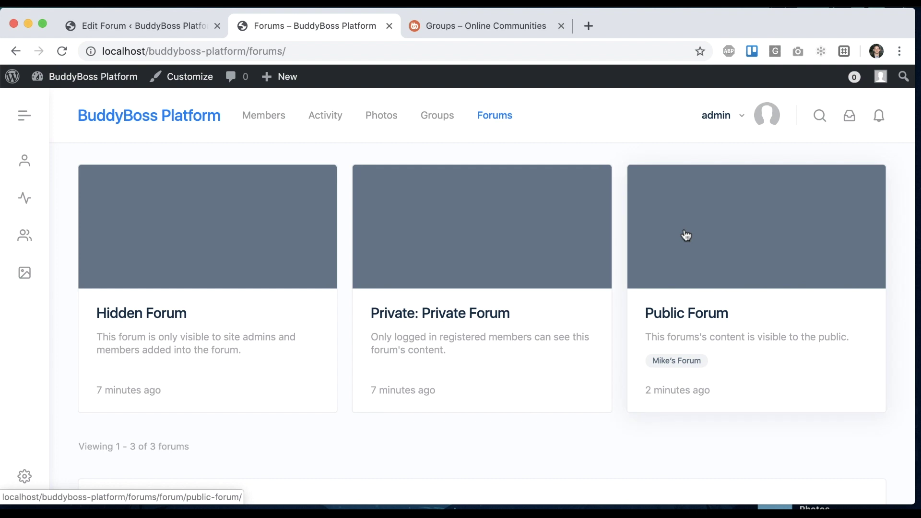
{"action": "left_click", "coordinate": [686, 235]}
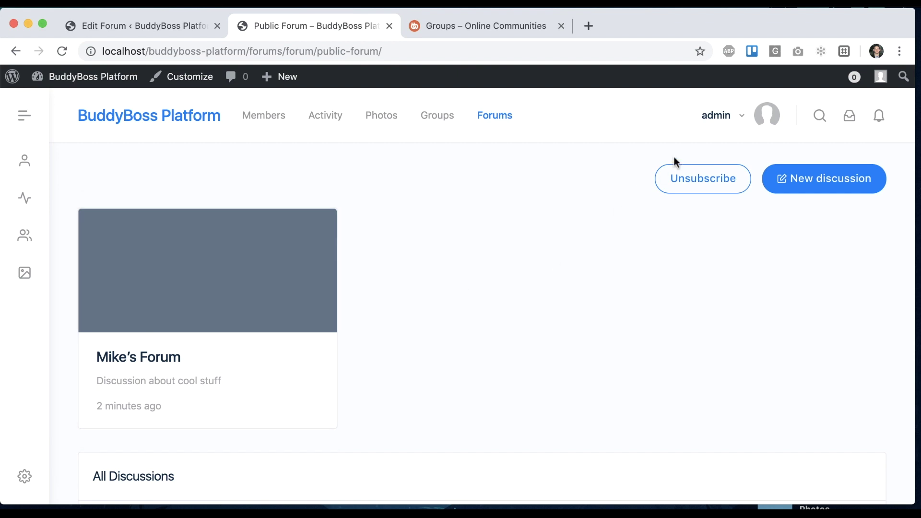
{"action": "mouse_move", "coordinate": [721, 127]}
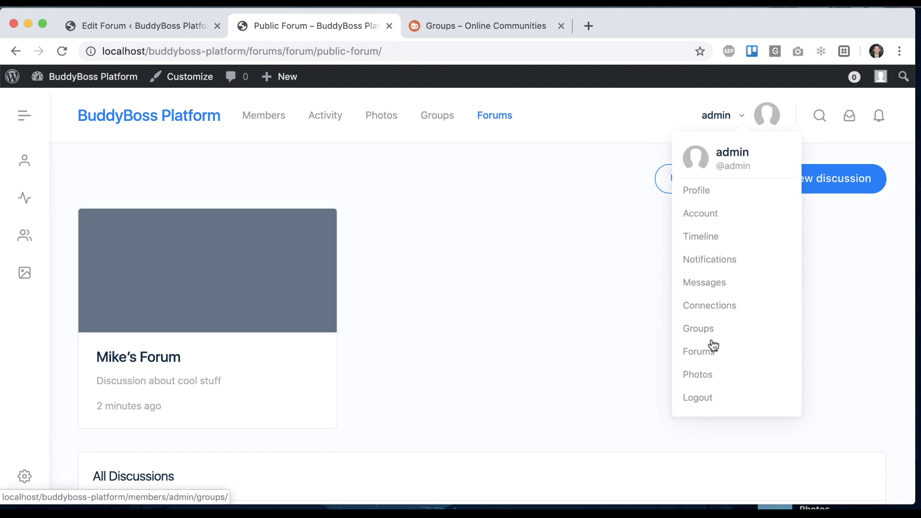
{"action": "mouse_move", "coordinate": [706, 348]}
{"action": "left_click", "coordinate": [582, 420]}
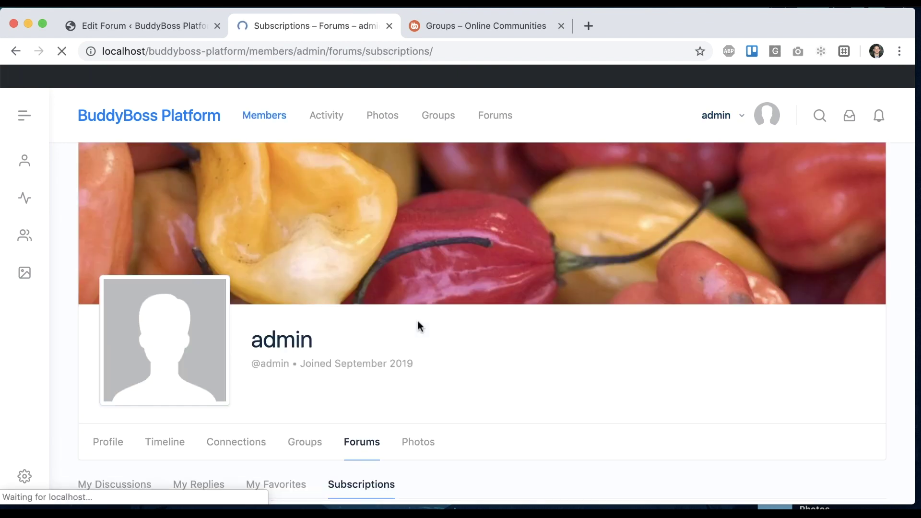
{"action": "scroll", "coordinate": [428, 283], "scroll_direction": "down", "scroll_amount": 5}
{"action": "scroll", "coordinate": [203, 399], "scroll_direction": "down", "scroll_amount": 3}
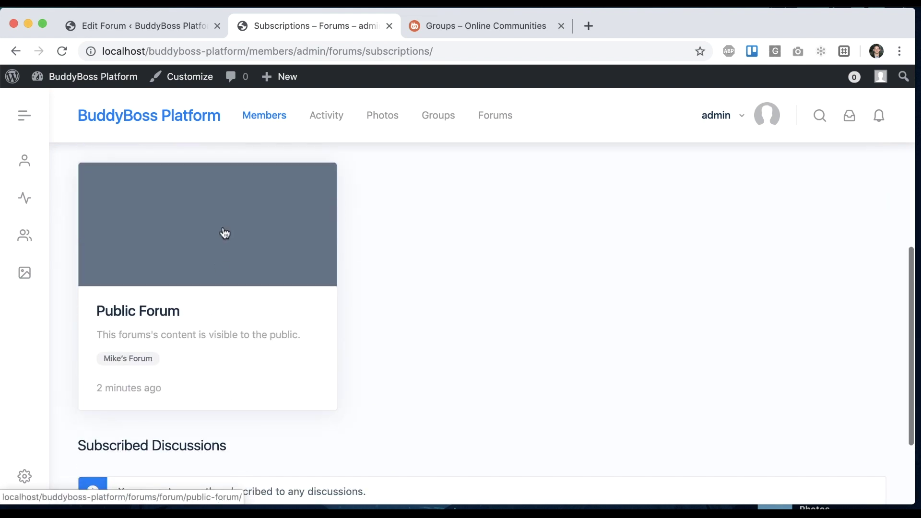
{"action": "scroll", "coordinate": [438, 309], "scroll_direction": "up", "scroll_amount": 2}
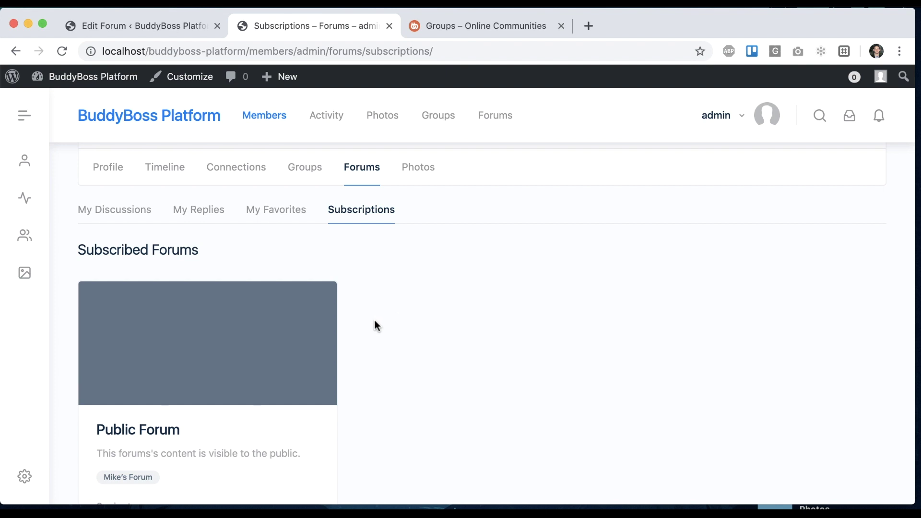
{"action": "left_click", "coordinate": [497, 118]}
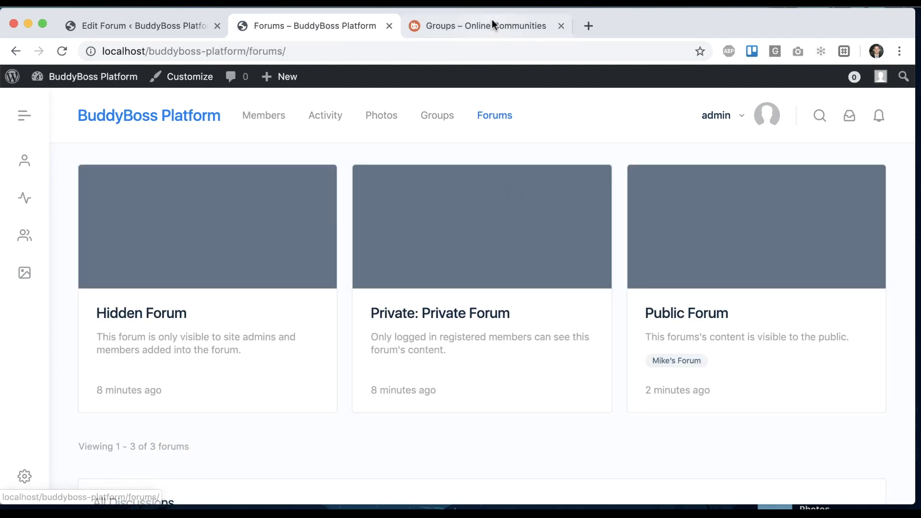
Step: Look over the Community Forums page with its header banner on the Online Communities demo site
{"action": "left_click", "coordinate": [492, 23]}
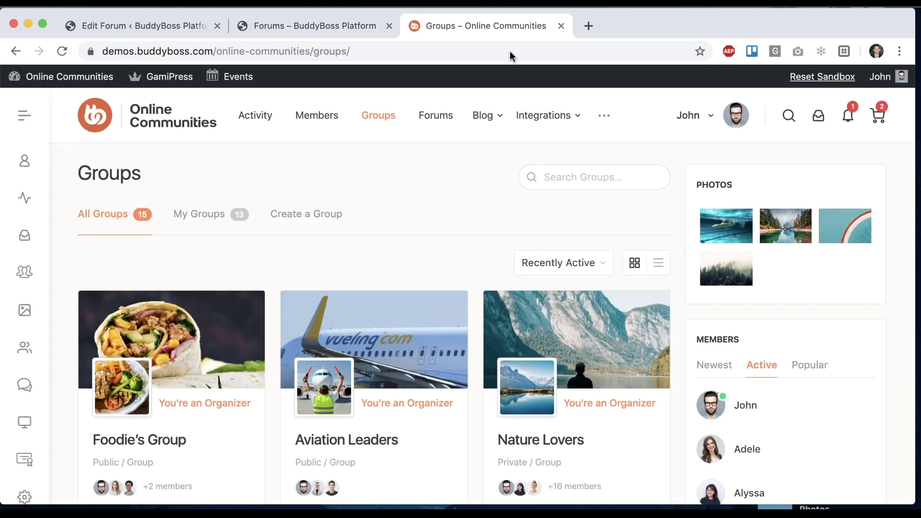
{"action": "left_click", "coordinate": [435, 115]}
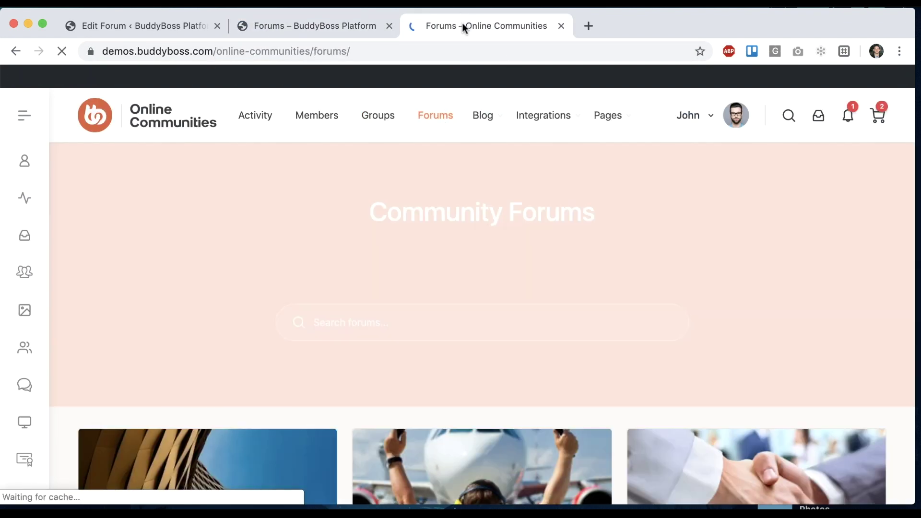
{"action": "scroll", "coordinate": [745, 238], "scroll_direction": "down", "scroll_amount": 5}
{"action": "scroll", "coordinate": [804, 264], "scroll_direction": "up", "scroll_amount": 5}
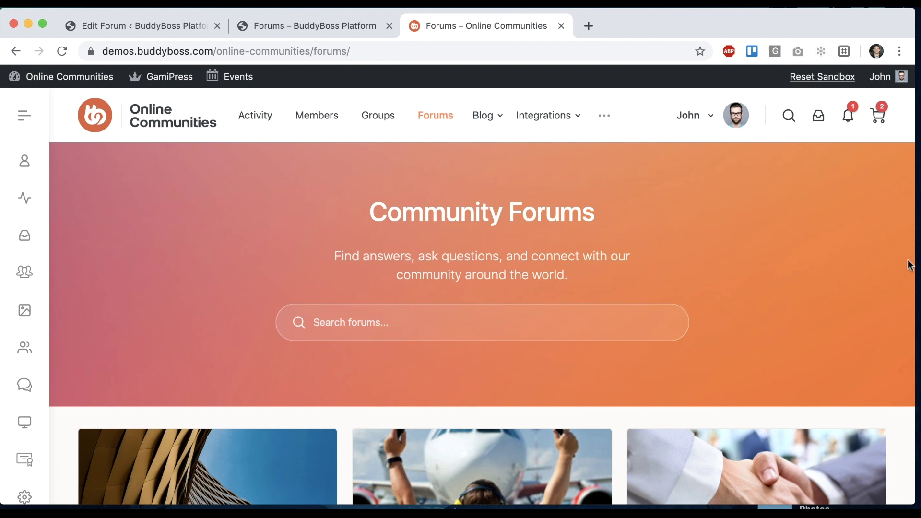
Step: Return to the local site's admin and show the Forums section of the BuddyBoss theme options
{"action": "left_click", "coordinate": [123, 29]}
{"action": "scroll", "coordinate": [161, 198], "scroll_direction": "down", "scroll_amount": 2}
{"action": "scroll", "coordinate": [162, 199], "scroll_direction": "up", "scroll_amount": 1}
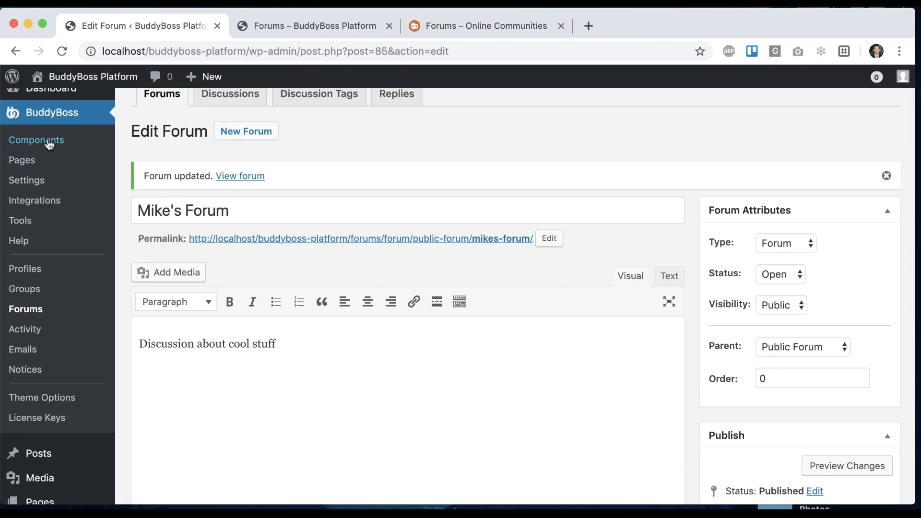
{"action": "left_click", "coordinate": [41, 404]}
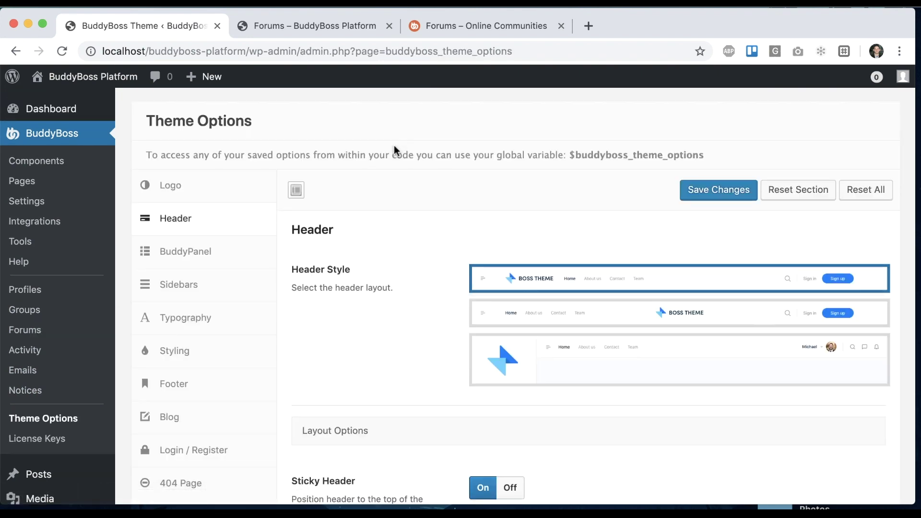
{"action": "scroll", "coordinate": [393, 145], "scroll_direction": "down", "scroll_amount": 5}
{"action": "left_click", "coordinate": [220, 321]}
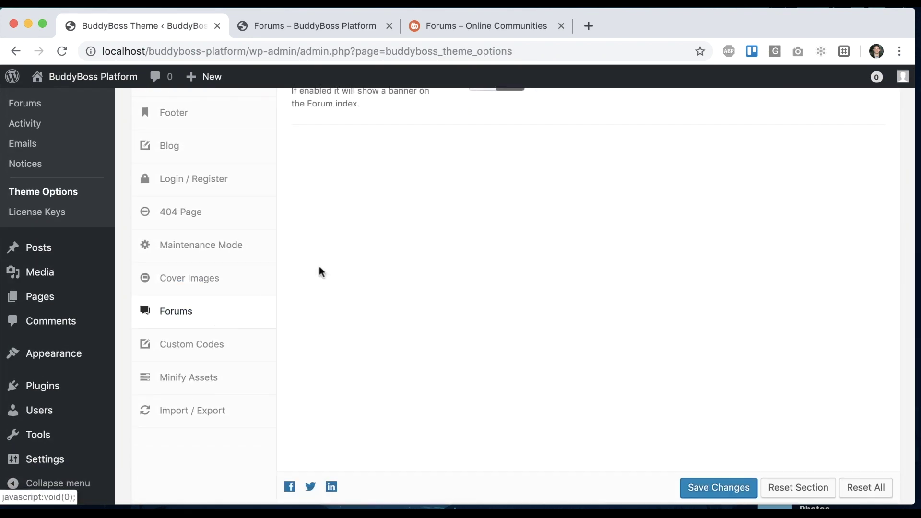
Step: Turn on Show Forum Banner to review its image, overlay and text options, and set it back to Off
{"action": "scroll", "coordinate": [403, 254], "scroll_direction": "up", "scroll_amount": 4}
{"action": "left_click", "coordinate": [481, 251]}
{"action": "scroll", "coordinate": [528, 288], "scroll_direction": "down", "scroll_amount": 6}
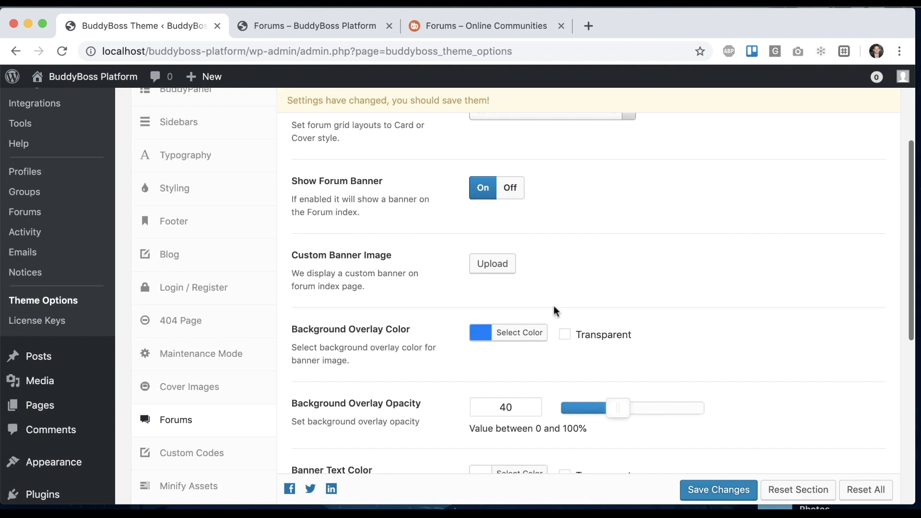
{"action": "scroll", "coordinate": [554, 306], "scroll_direction": "up", "scroll_amount": 8}
{"action": "left_click", "coordinate": [509, 258]}
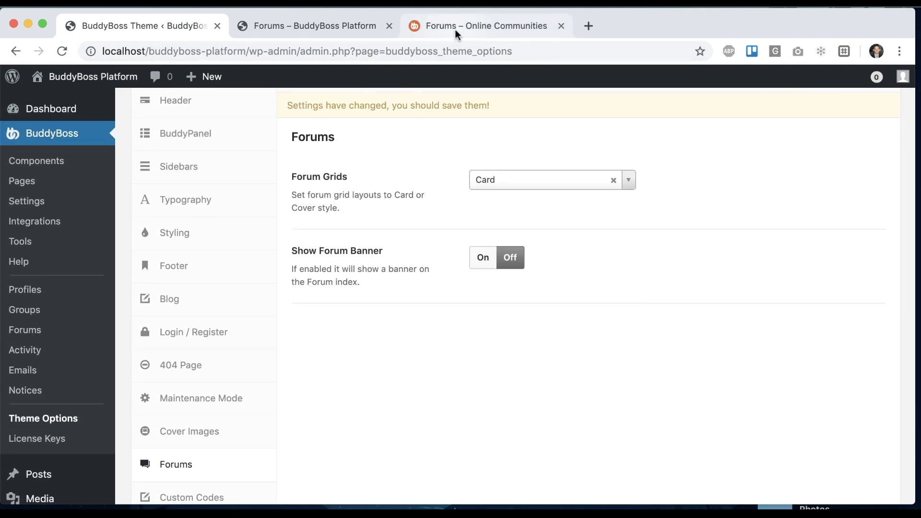
Step: Compare the demo site's forums page and banner with the local Forums page and its theme options
{"action": "left_click", "coordinate": [478, 25]}
{"action": "scroll", "coordinate": [372, 382], "scroll_direction": "down", "scroll_amount": 6}
{"action": "scroll", "coordinate": [354, 395], "scroll_direction": "up", "scroll_amount": 6}
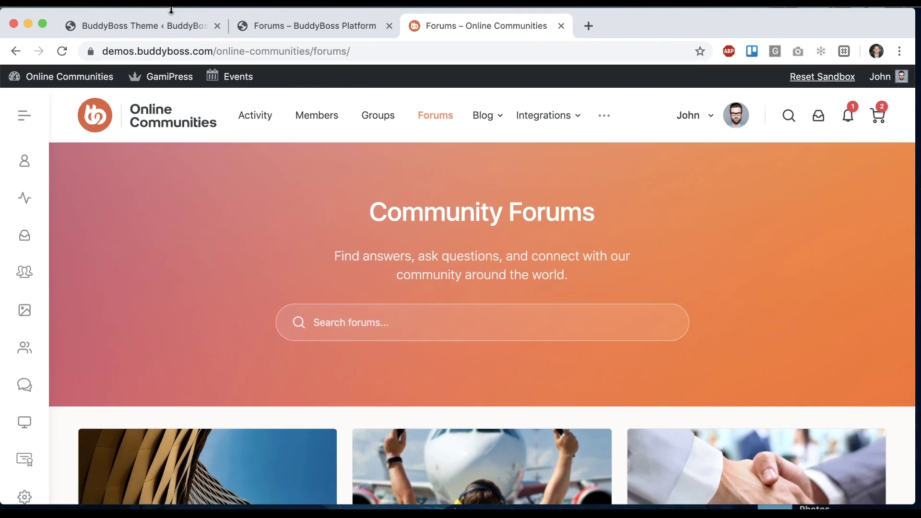
{"action": "left_click", "coordinate": [261, 29]}
{"action": "left_click", "coordinate": [163, 24]}
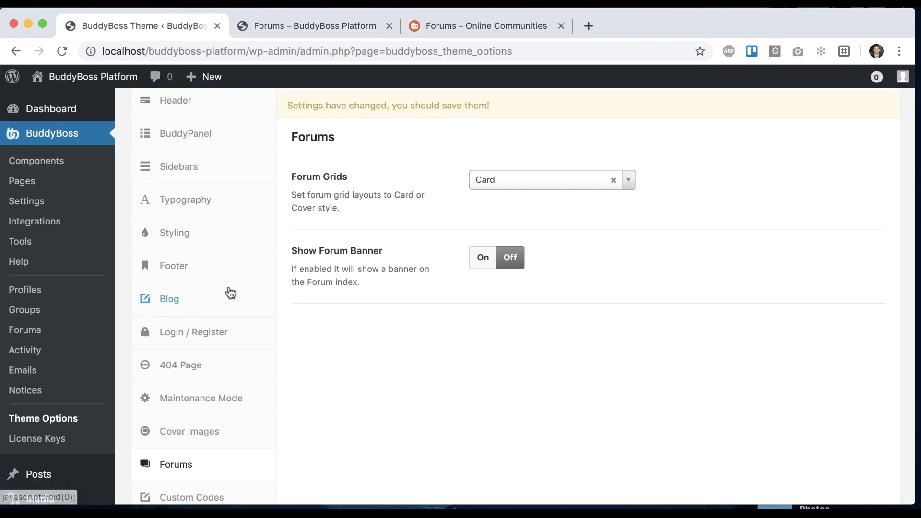
{"action": "scroll", "coordinate": [245, 284], "scroll_direction": "down", "scroll_amount": 1}
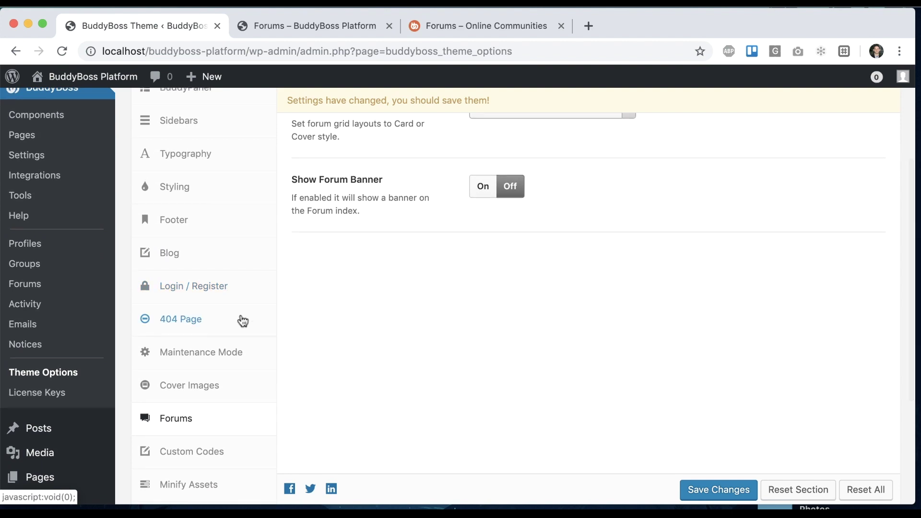
Step: Leave the theme options without saving and open the Forums section of the BuddyBoss settings
{"action": "scroll", "coordinate": [243, 321], "scroll_direction": "up", "scroll_amount": 5}
{"action": "left_click", "coordinate": [26, 201]}
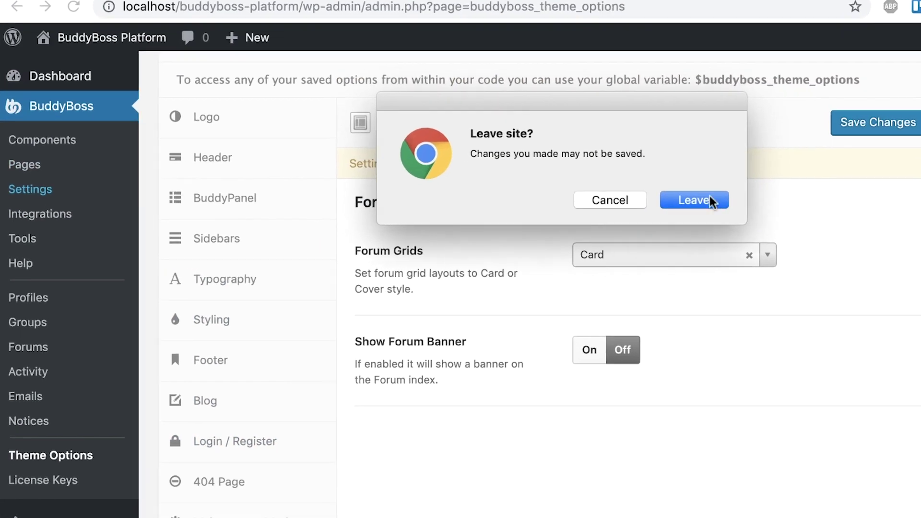
{"action": "left_click", "coordinate": [560, 205]}
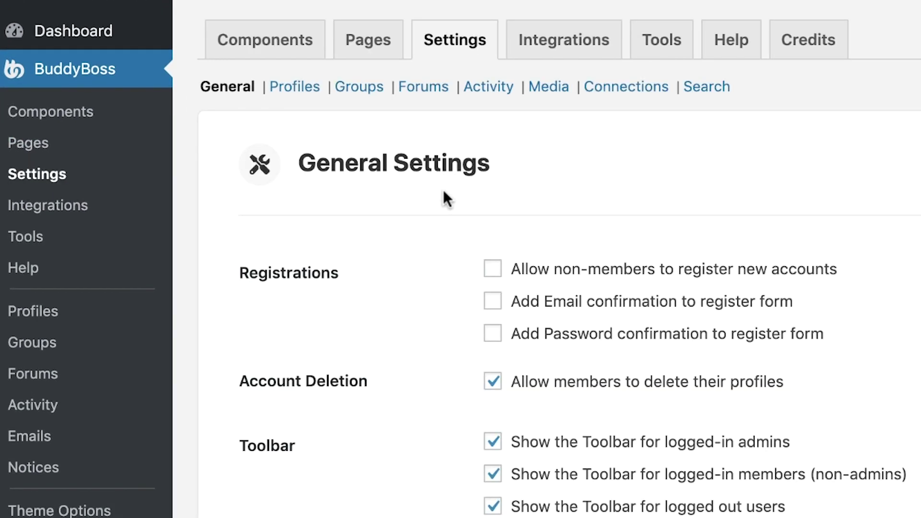
{"action": "left_click", "coordinate": [424, 87]}
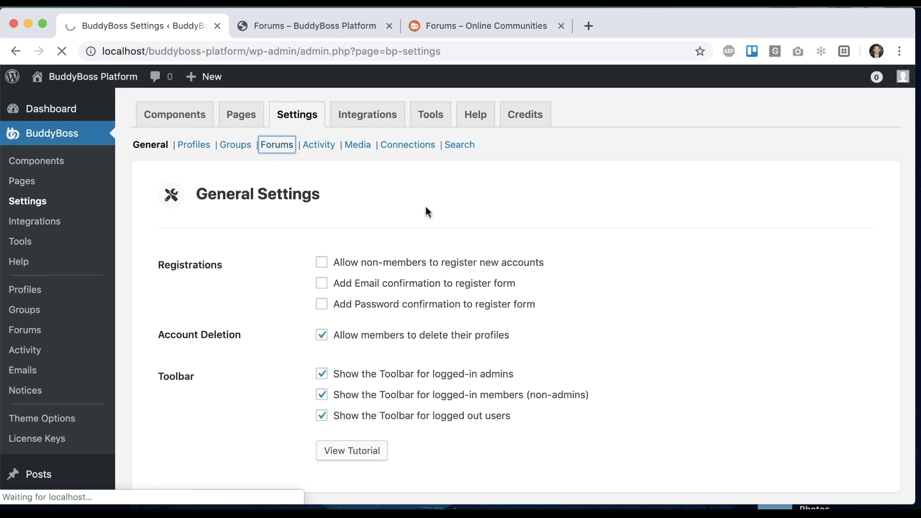
Step: Examine the forum settings for posting limits, features, items per page, directory and slugs, checking the slugs against the local forums URL
{"action": "scroll", "coordinate": [432, 206], "scroll_direction": "down", "scroll_amount": 4}
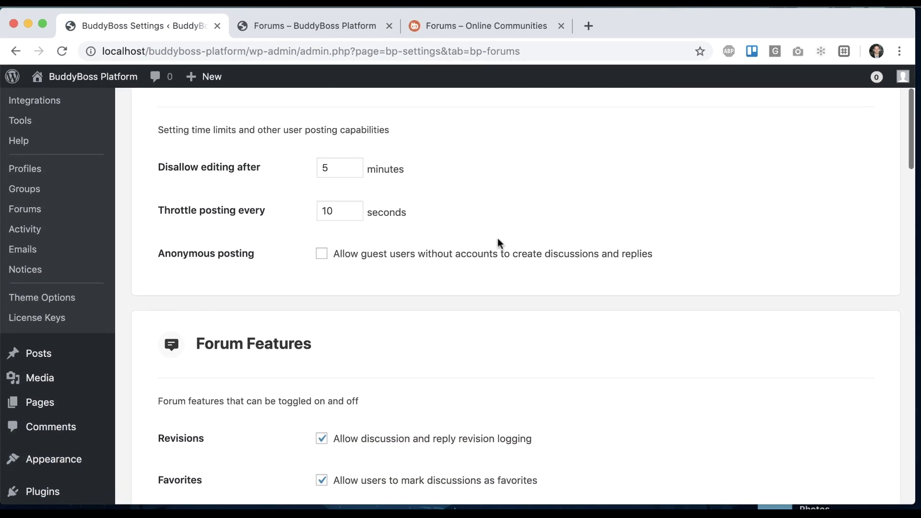
{"action": "scroll", "coordinate": [131, 249], "scroll_direction": "down", "scroll_amount": 5}
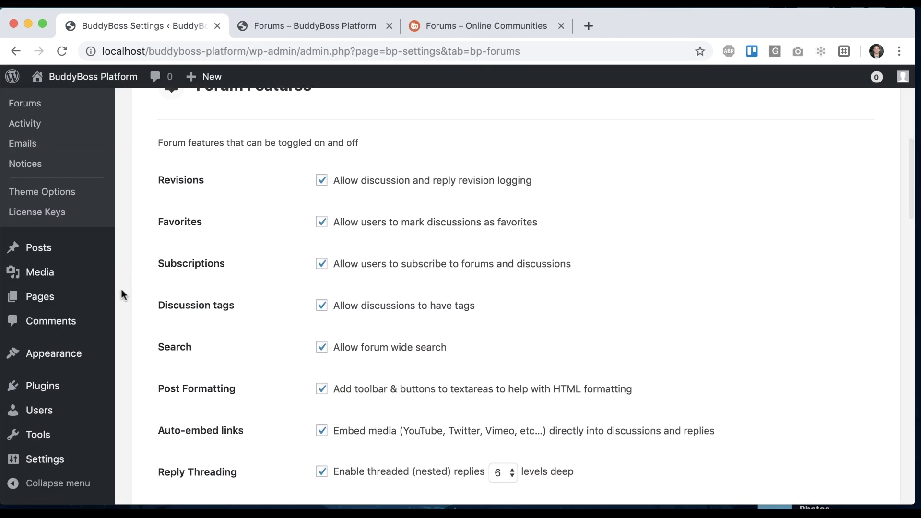
{"action": "scroll", "coordinate": [122, 293], "scroll_direction": "down", "scroll_amount": 10}
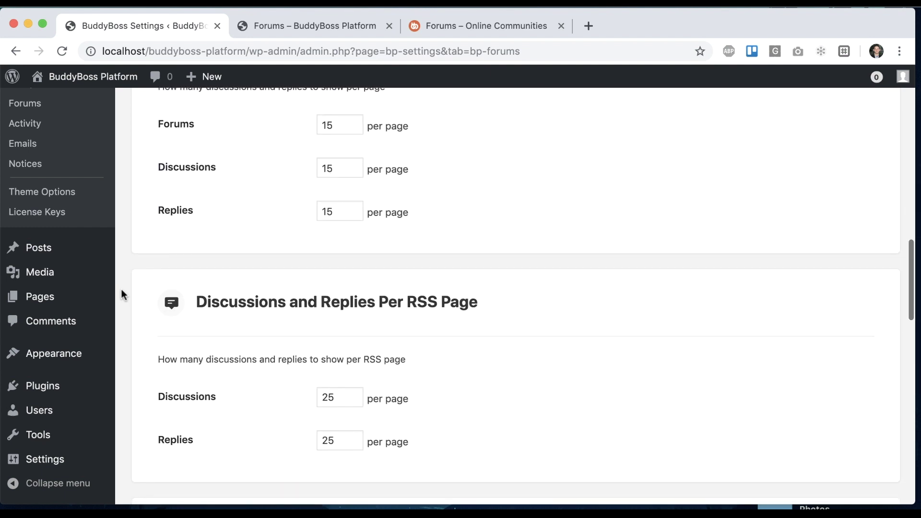
{"action": "scroll", "coordinate": [122, 294], "scroll_direction": "up", "scroll_amount": 1}
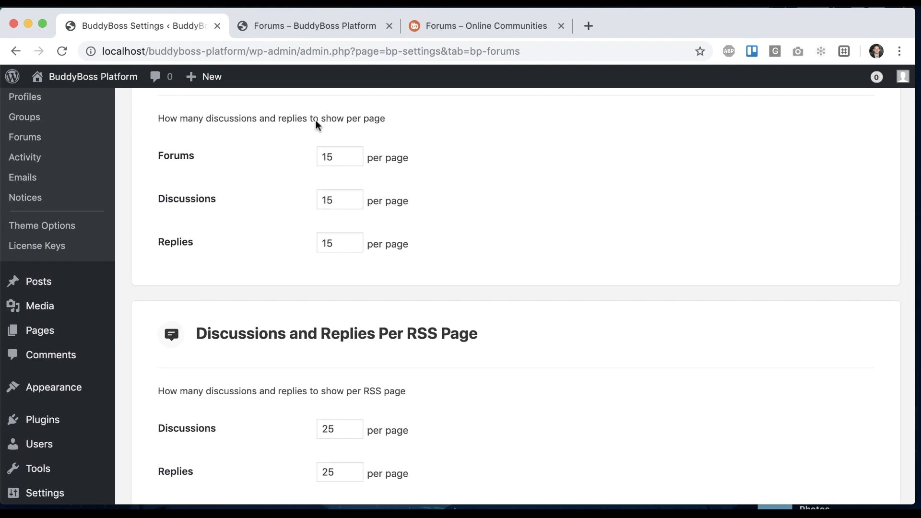
{"action": "scroll", "coordinate": [277, 238], "scroll_direction": "down", "scroll_amount": 10}
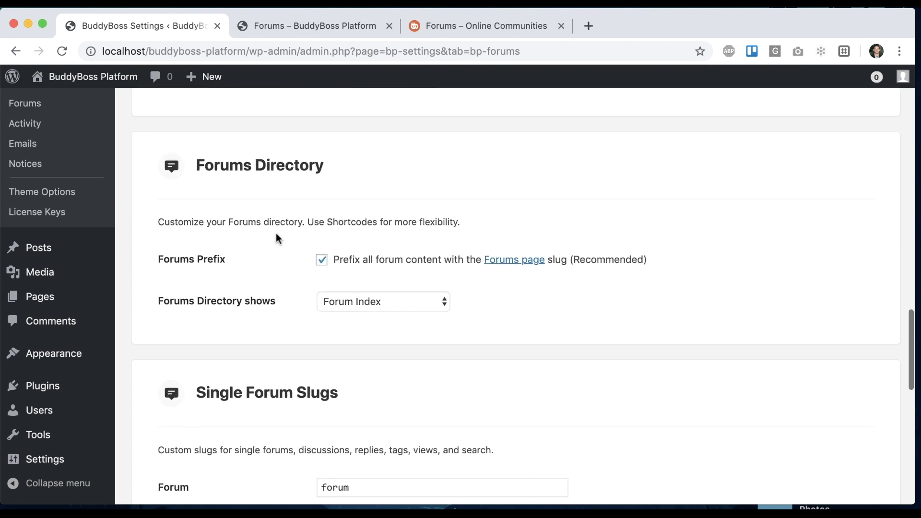
{"action": "scroll", "coordinate": [277, 238], "scroll_direction": "down", "scroll_amount": 5}
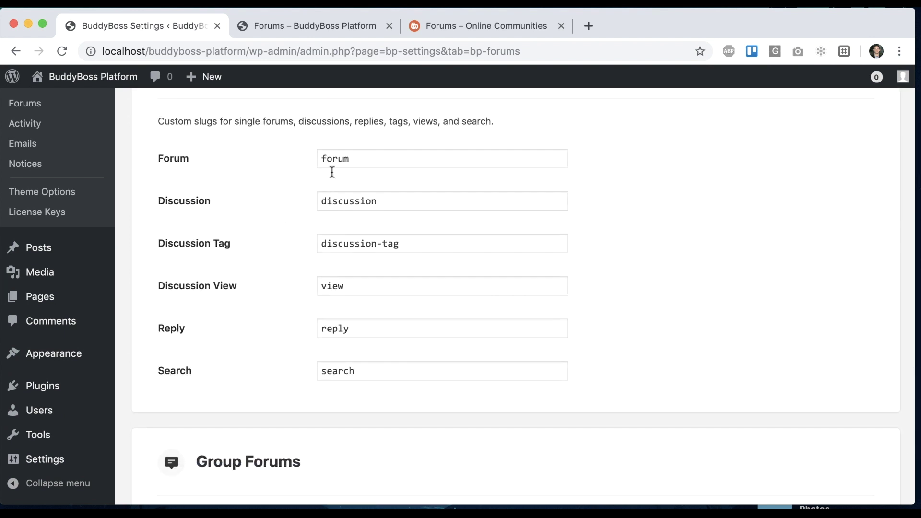
{"action": "left_click", "coordinate": [292, 27]}
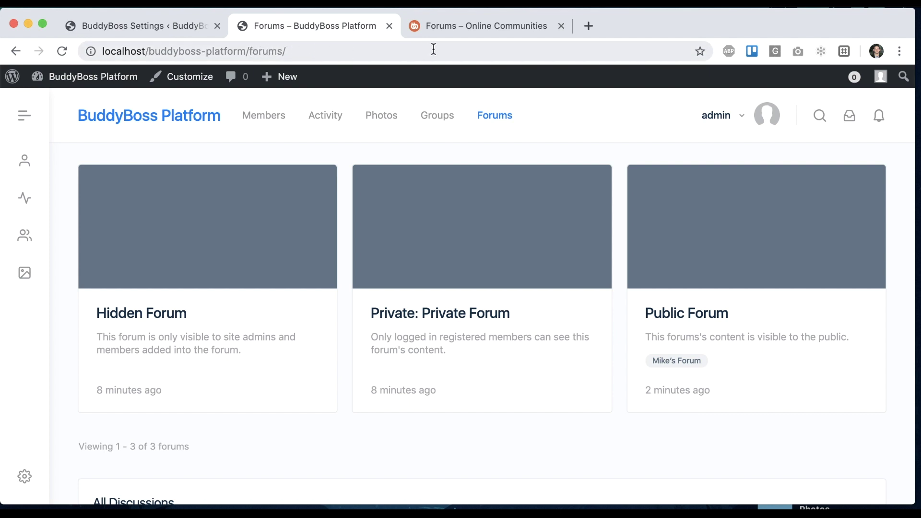
{"action": "left_click", "coordinate": [194, 24]}
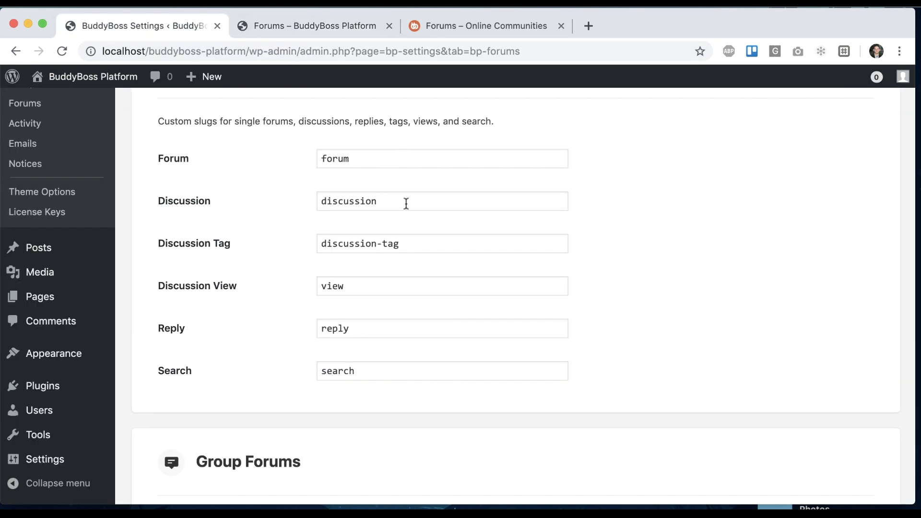
{"action": "scroll", "coordinate": [298, 283], "scroll_direction": "down", "scroll_amount": 5}
{"action": "scroll", "coordinate": [297, 283], "scroll_direction": "up", "scroll_amount": 15}
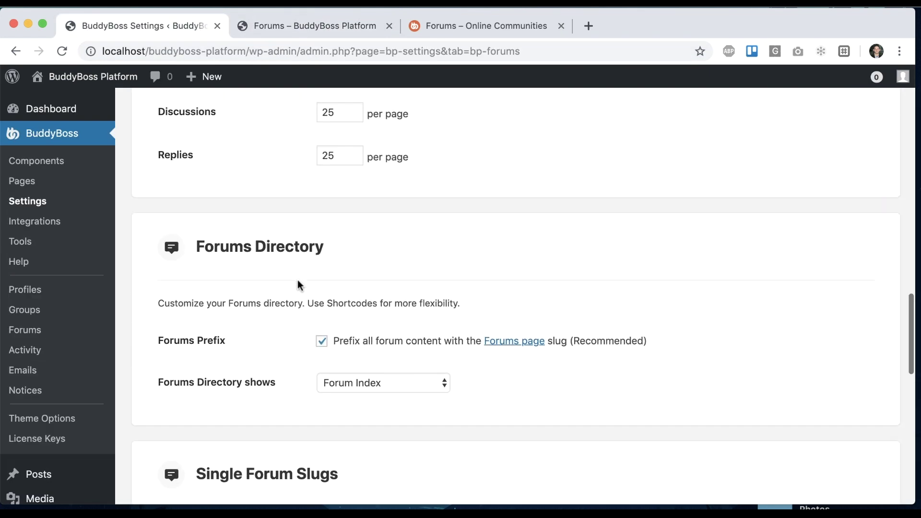
Step: Review the available depth levels for threaded replies and keep the setting at 6
{"action": "scroll", "coordinate": [298, 283], "scroll_direction": "up", "scroll_amount": 4}
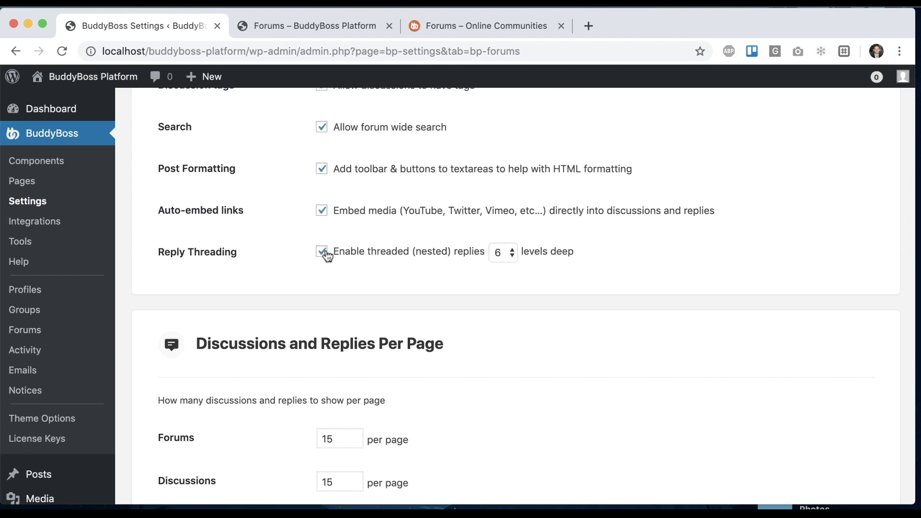
{"action": "left_click", "coordinate": [503, 252]}
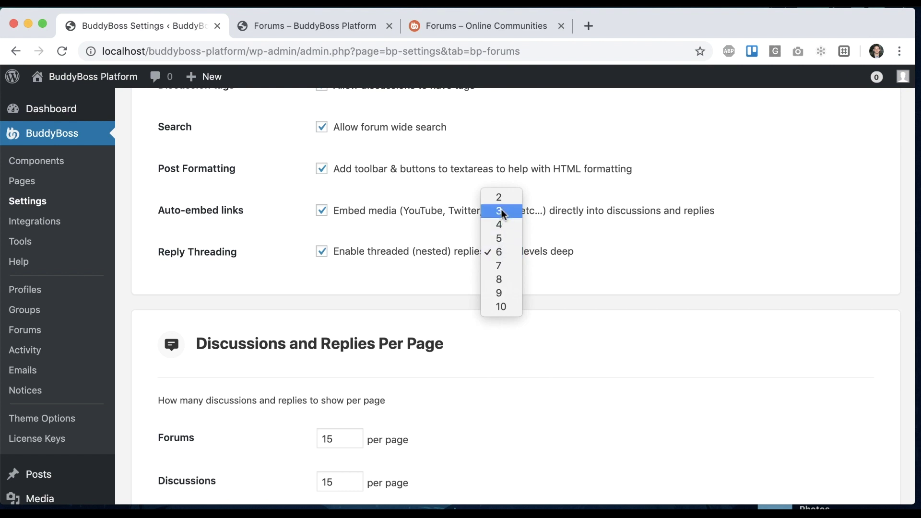
{"action": "left_click", "coordinate": [502, 253]}
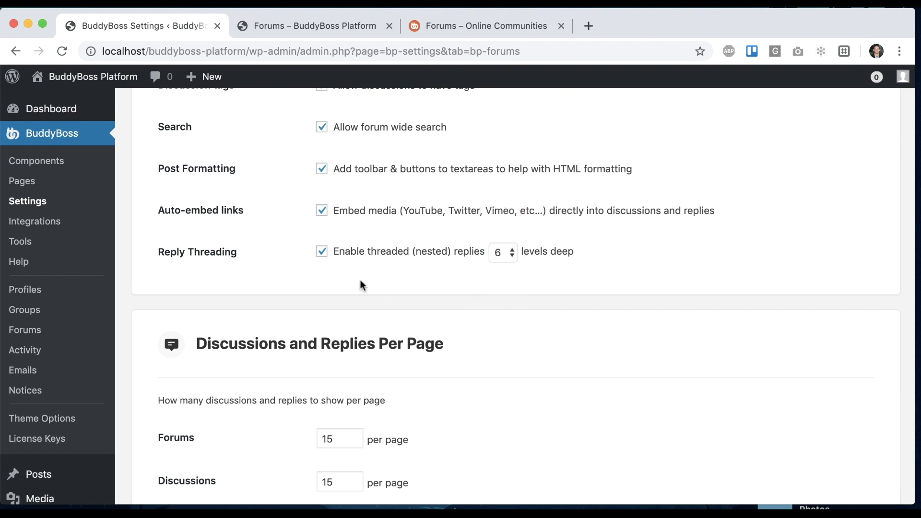
Step: Open Forum Total Discussion in the Public Forum and look through its replies
{"action": "left_click", "coordinate": [328, 27]}
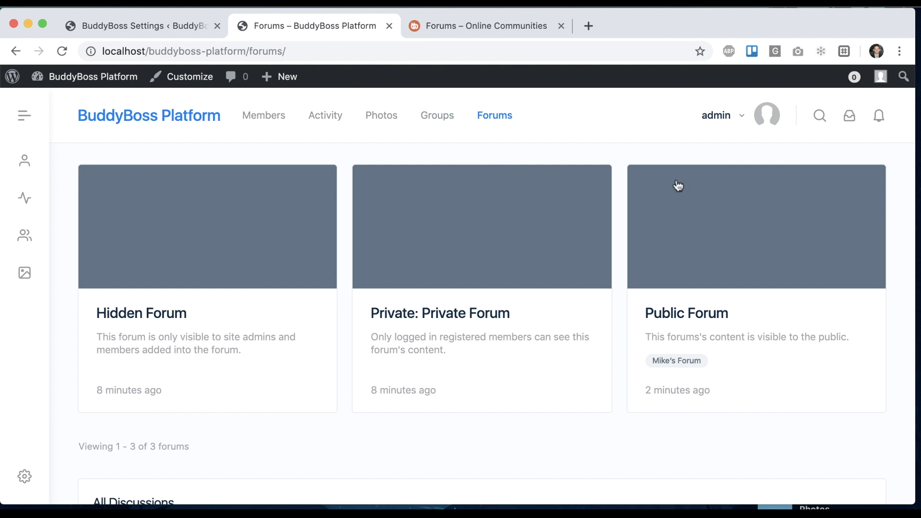
{"action": "left_click", "coordinate": [720, 235]}
{"action": "scroll", "coordinate": [578, 245], "scroll_direction": "down", "scroll_amount": 3}
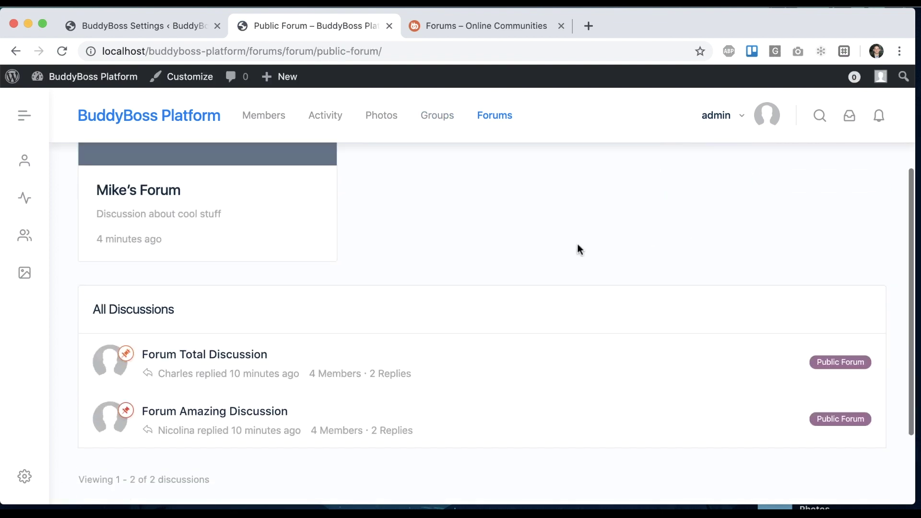
{"action": "left_click", "coordinate": [247, 363]}
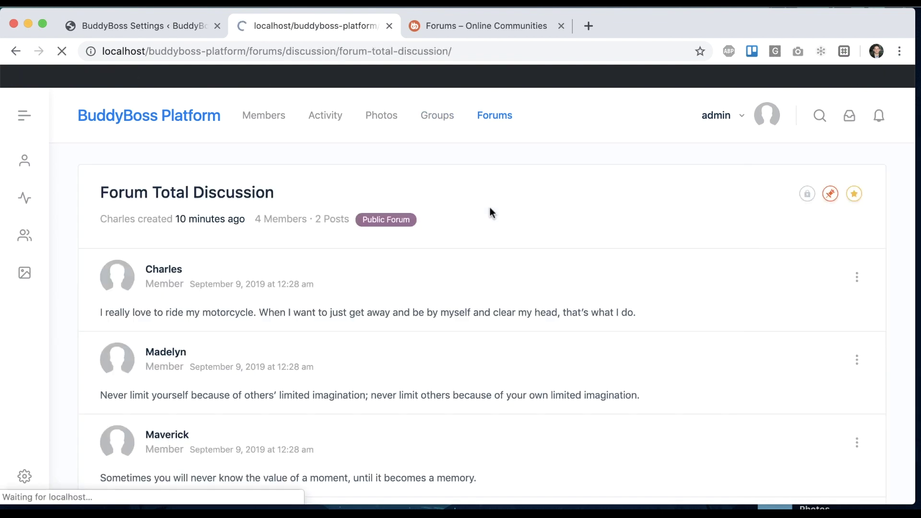
{"action": "scroll", "coordinate": [480, 241], "scroll_direction": "down", "scroll_amount": 6}
{"action": "scroll", "coordinate": [480, 241], "scroll_direction": "down", "scroll_amount": 3}
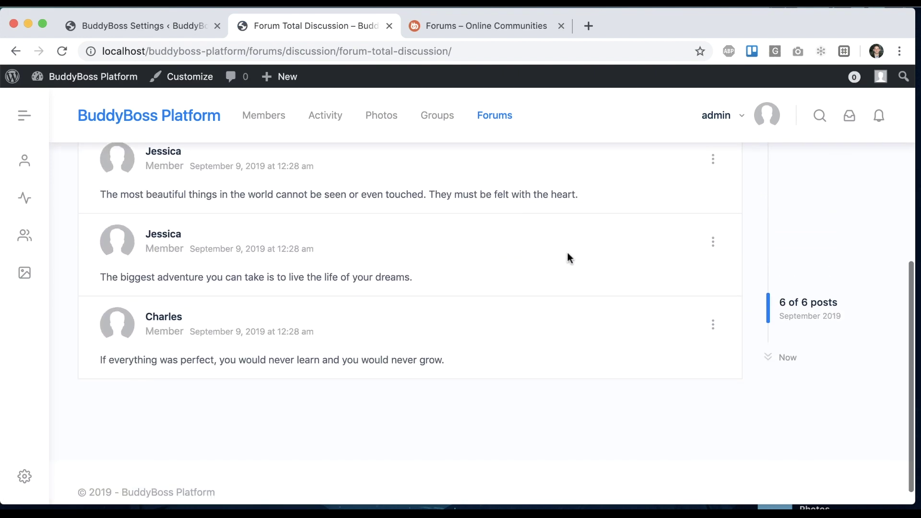
{"action": "scroll", "coordinate": [671, 321], "scroll_direction": "up", "scroll_amount": 15}
{"action": "scroll", "coordinate": [671, 321], "scroll_direction": "down", "scroll_amount": 10}
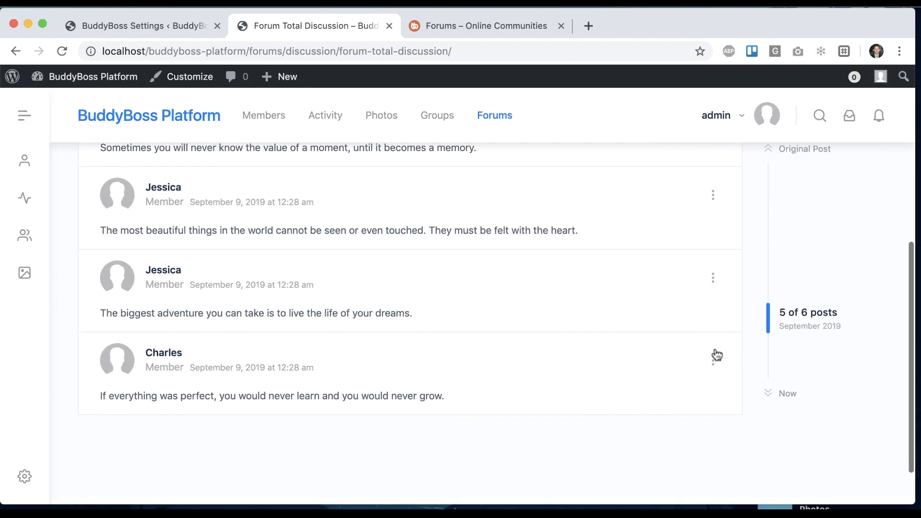
Step: Post the reply "hey dude" to the last post in Forum Total Discussion
{"action": "left_click", "coordinate": [713, 360]}
{"action": "scroll", "coordinate": [645, 466], "scroll_direction": "down", "scroll_amount": 1}
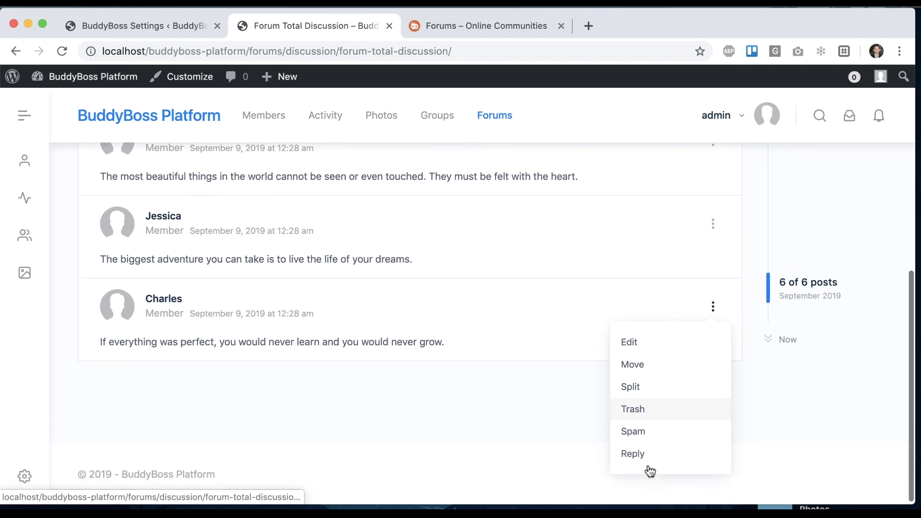
{"action": "left_click", "coordinate": [633, 454]}
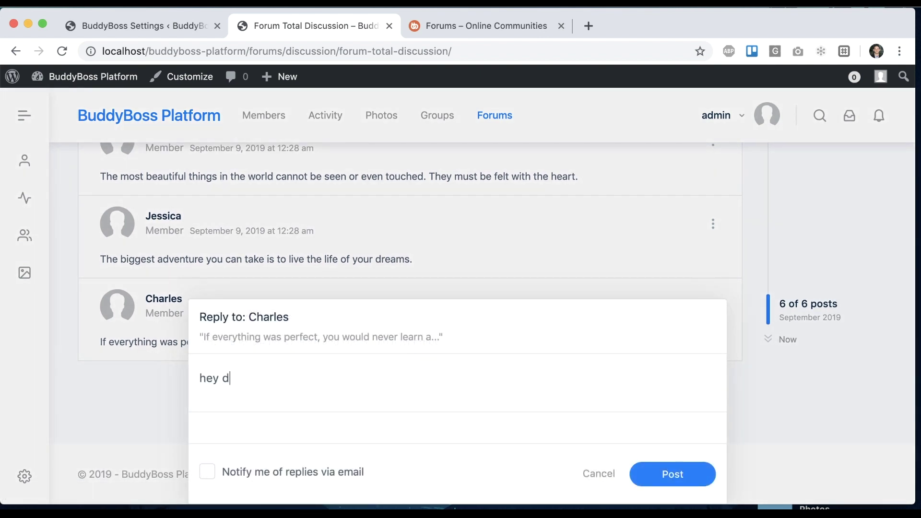
{"action": "left_click", "coordinate": [654, 469]}
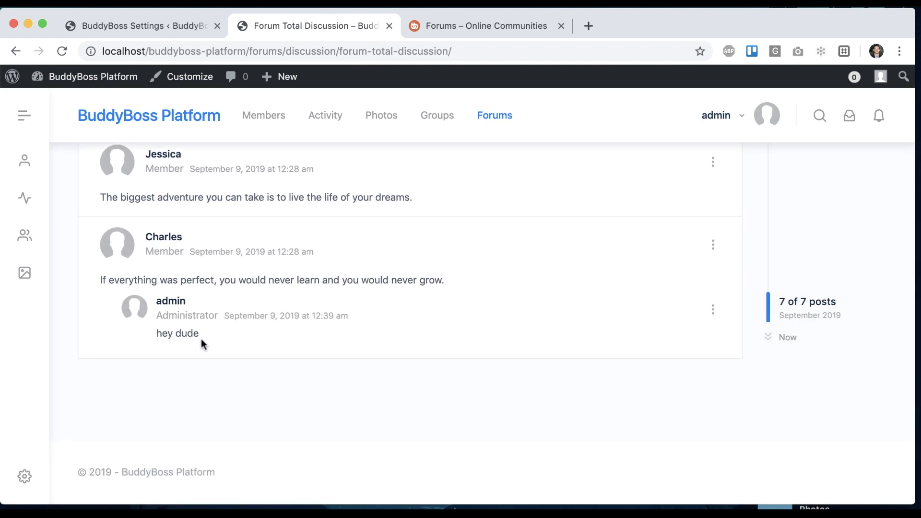
Step: Post the reply "nice one" to the "hey dude" reply in Forum Total Discussion
{"action": "left_click", "coordinate": [712, 311]}
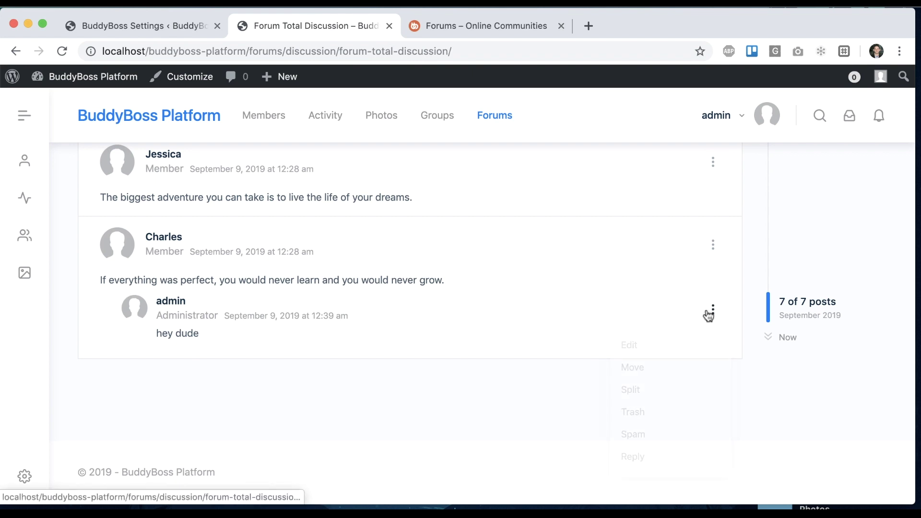
{"action": "left_click", "coordinate": [643, 457]}
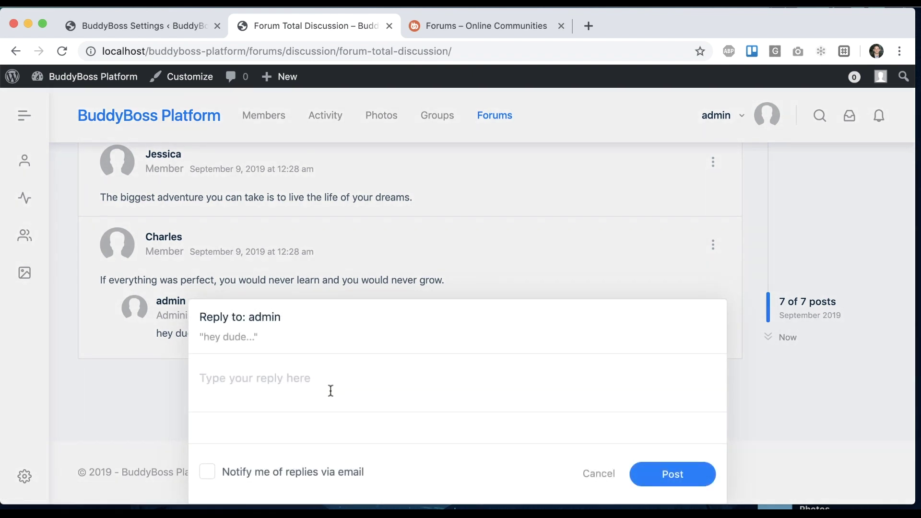
{"action": "left_click", "coordinate": [303, 387]}
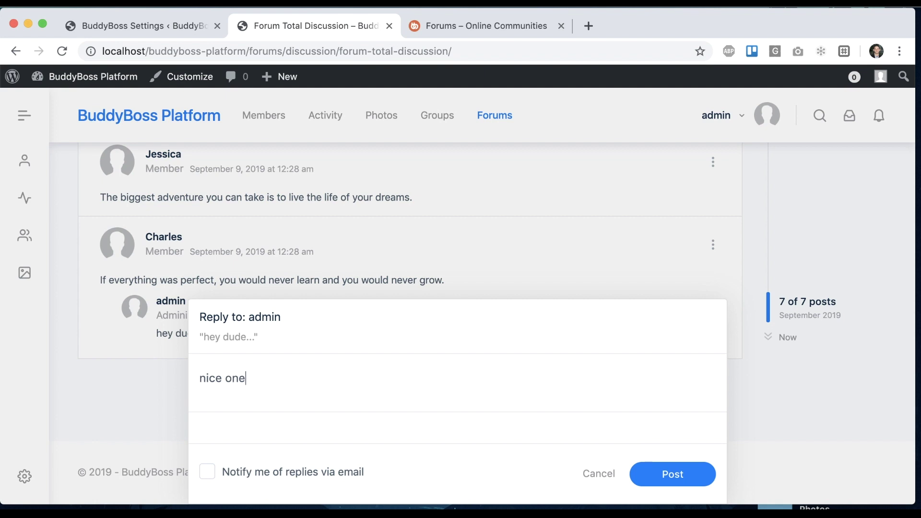
{"action": "left_click", "coordinate": [638, 465]}
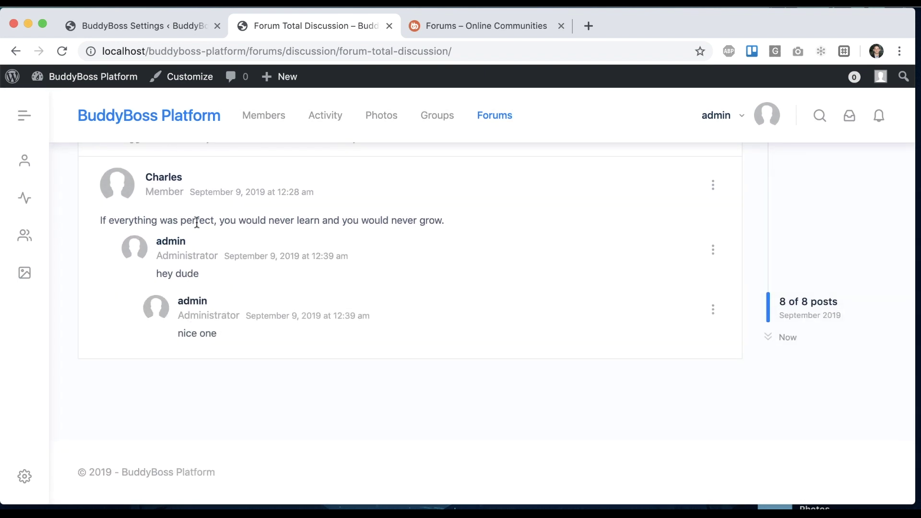
{"action": "scroll", "coordinate": [152, 180], "scroll_direction": "up", "scroll_amount": 3}
{"action": "scroll", "coordinate": [210, 412], "scroll_direction": "down", "scroll_amount": 2}
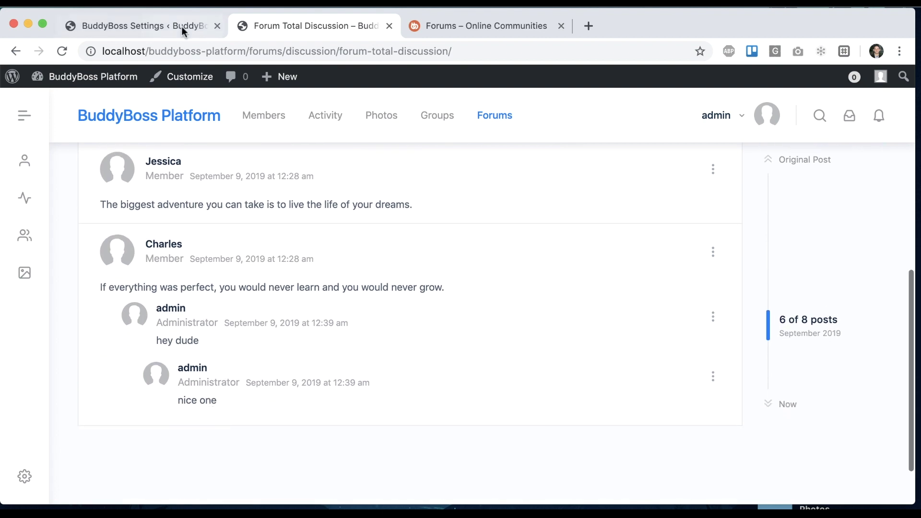
Step: Compare the reply threading depth in the forum settings with the nested replies in Forum Total Discussion
{"action": "left_click", "coordinate": [185, 30]}
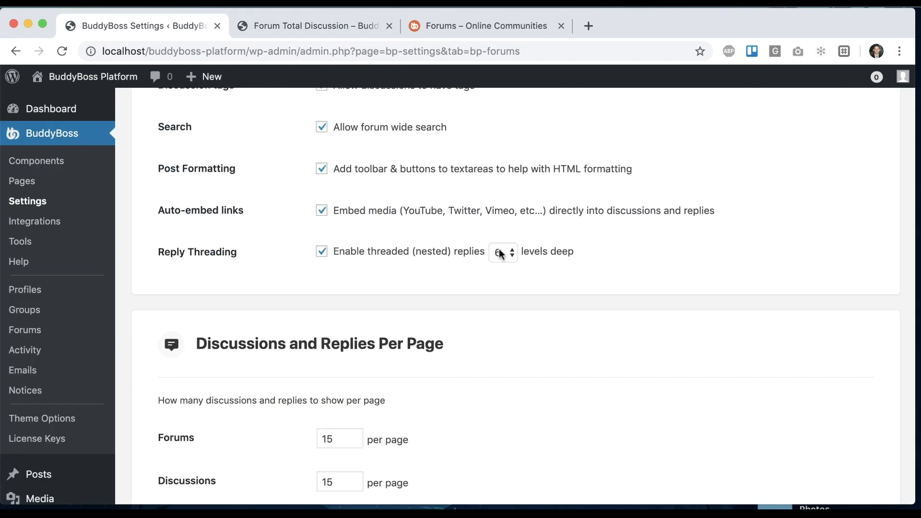
{"action": "left_click", "coordinate": [314, 25]}
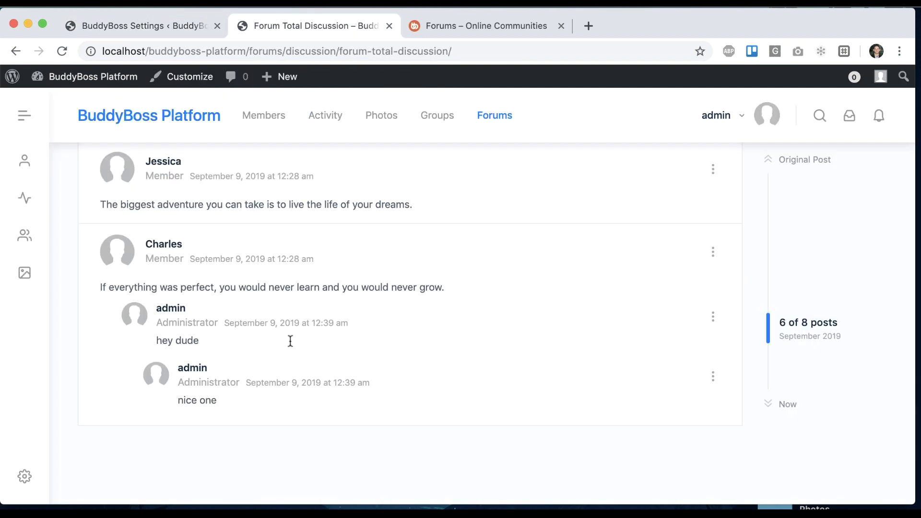
{"action": "left_click", "coordinate": [150, 28]}
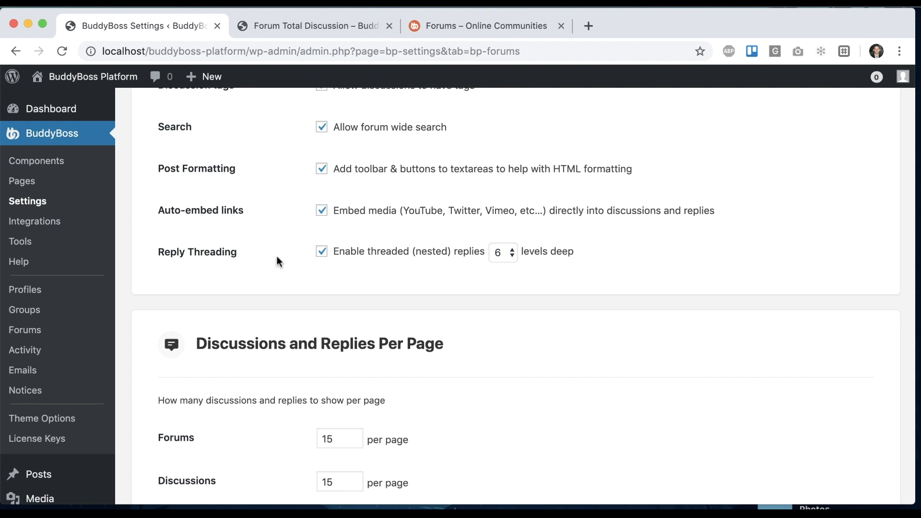
{"action": "scroll", "coordinate": [277, 258], "scroll_direction": "down", "scroll_amount": 3}
{"action": "scroll", "coordinate": [277, 257], "scroll_direction": "up", "scroll_amount": 4}
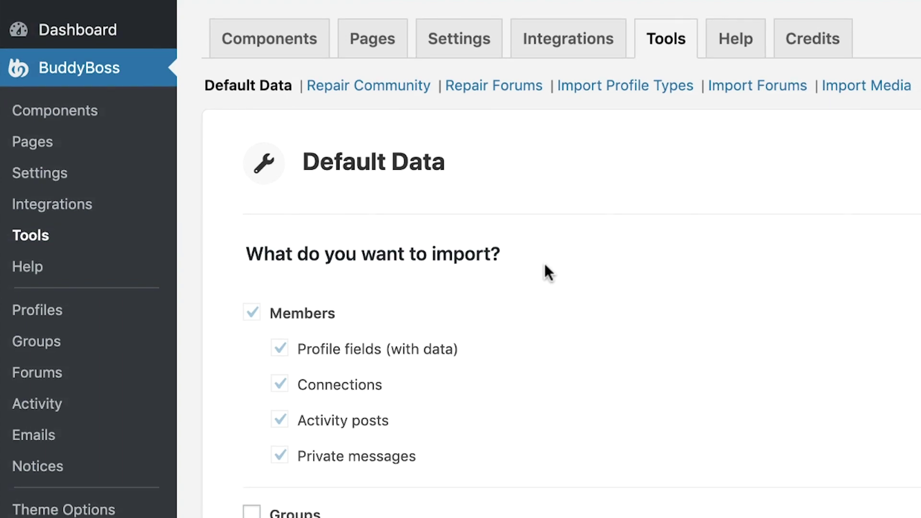
Step: Import default data for Groups, including Members and Forums in Groups (with data)
{"action": "scroll", "coordinate": [545, 266], "scroll_direction": "down", "scroll_amount": 7}
{"action": "left_click", "coordinate": [307, 188]}
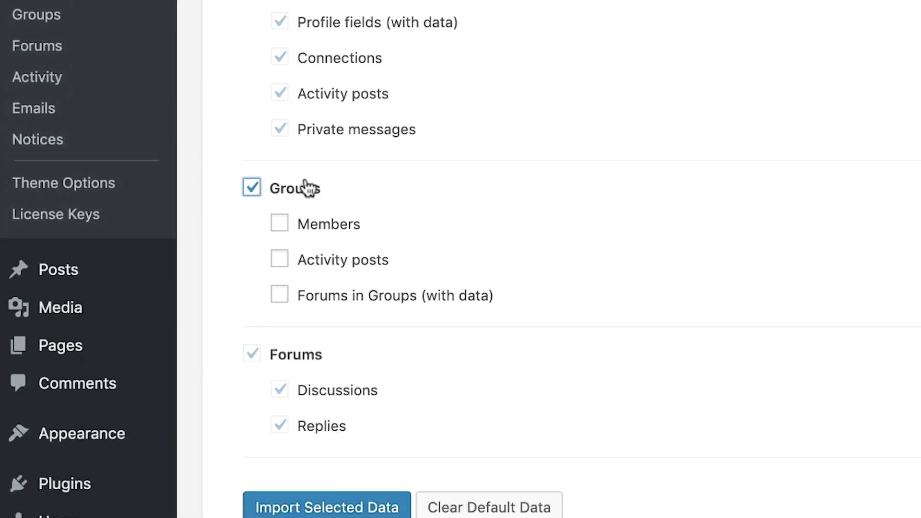
{"action": "left_click", "coordinate": [386, 224]}
{"action": "left_click", "coordinate": [411, 293]}
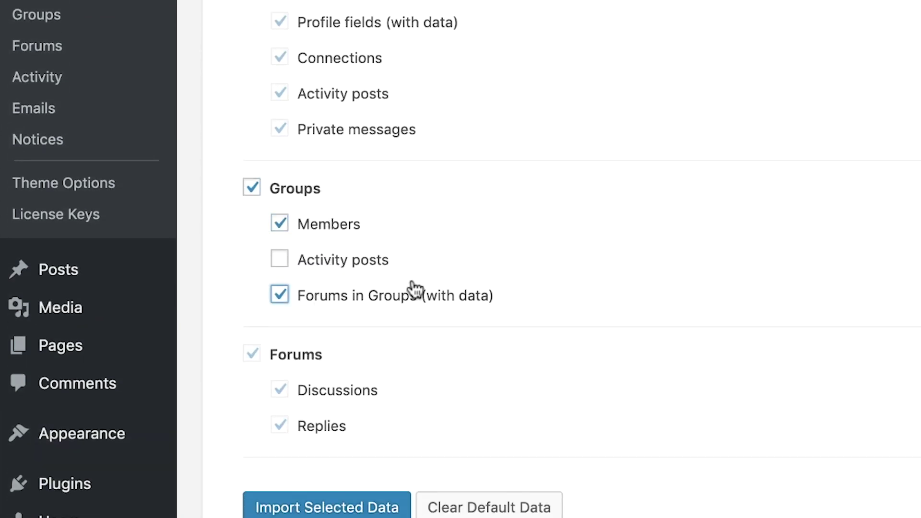
{"action": "left_click", "coordinate": [329, 512]}
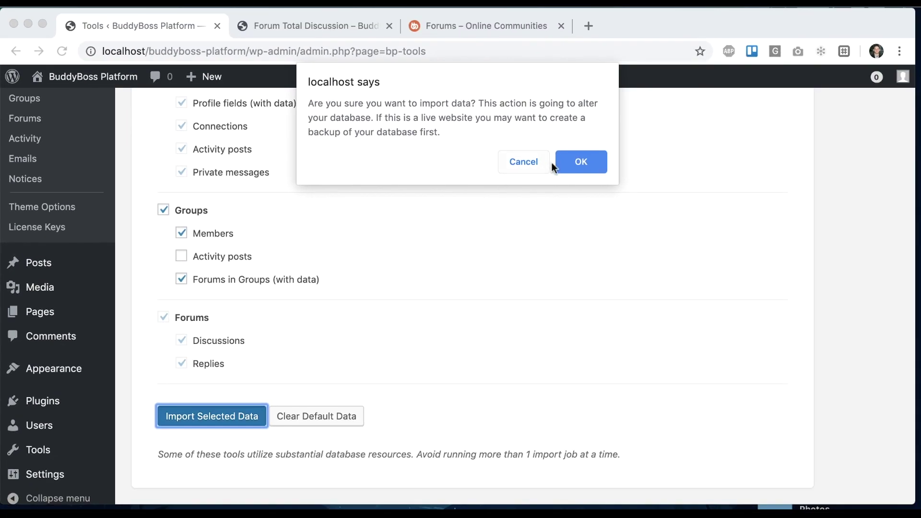
{"action": "left_click", "coordinate": [558, 163]}
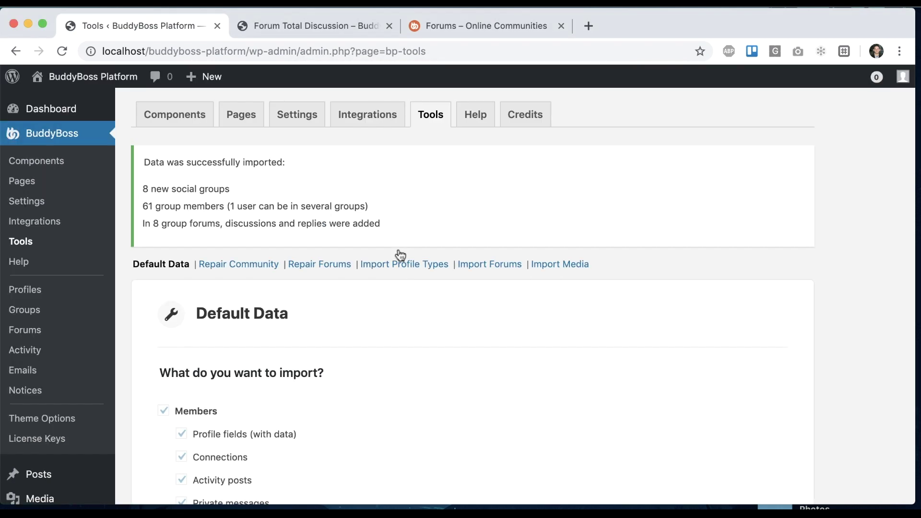
Step: Open the Innovation Club group from the site's groups directory
{"action": "left_click", "coordinate": [322, 25]}
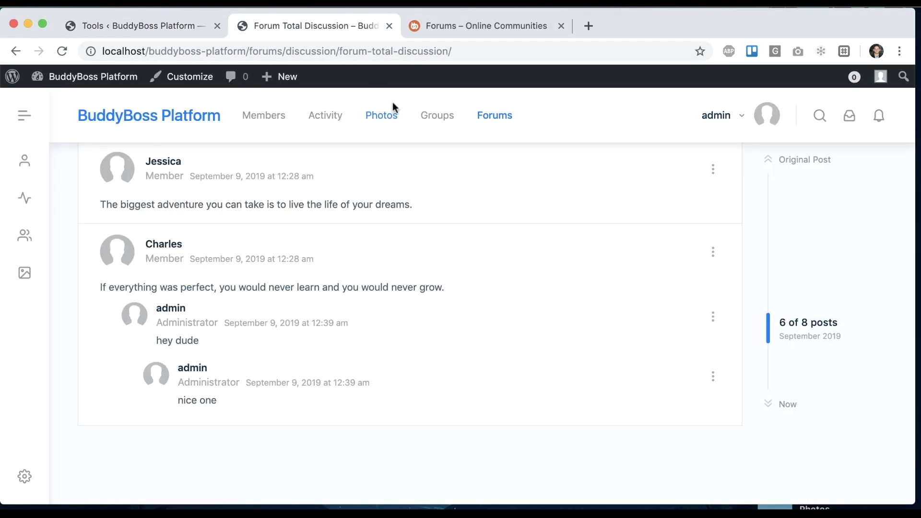
{"action": "left_click", "coordinate": [434, 116]}
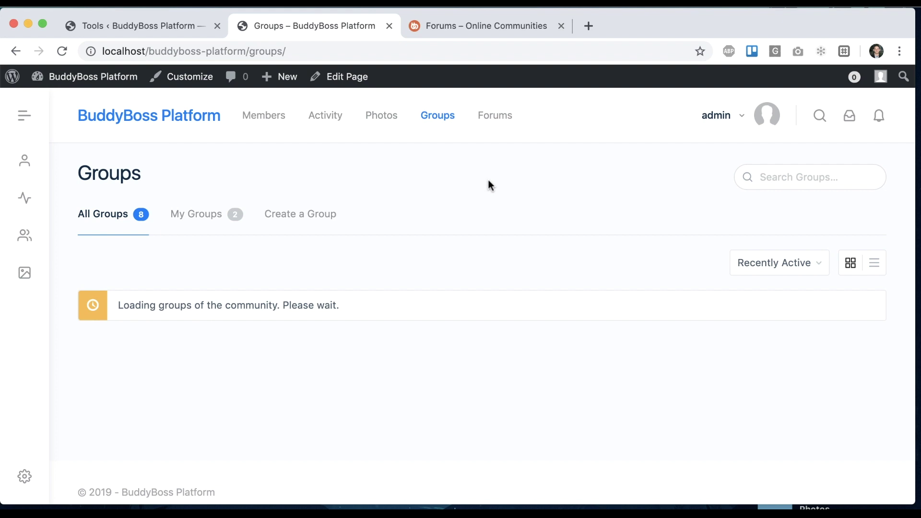
{"action": "scroll", "coordinate": [488, 181], "scroll_direction": "down", "scroll_amount": 5}
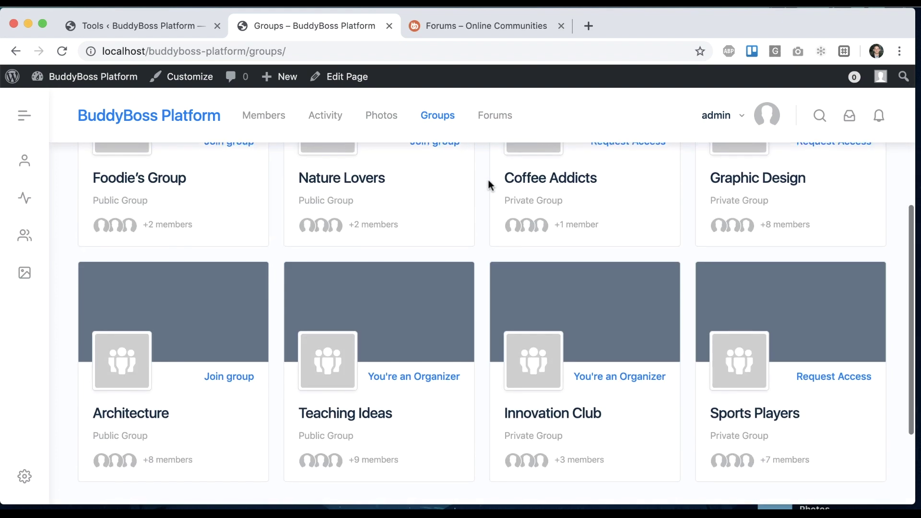
{"action": "left_click", "coordinate": [579, 281]}
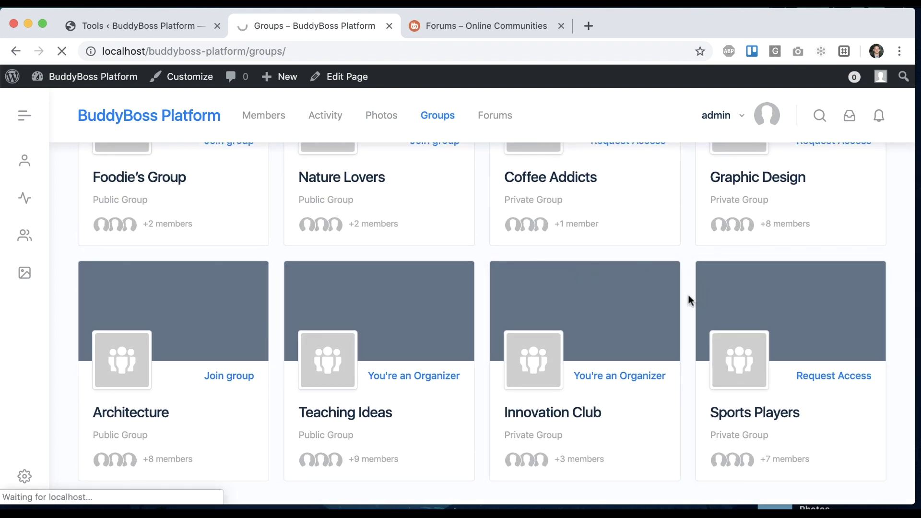
{"action": "scroll", "coordinate": [635, 284], "scroll_direction": "down", "scroll_amount": 3}
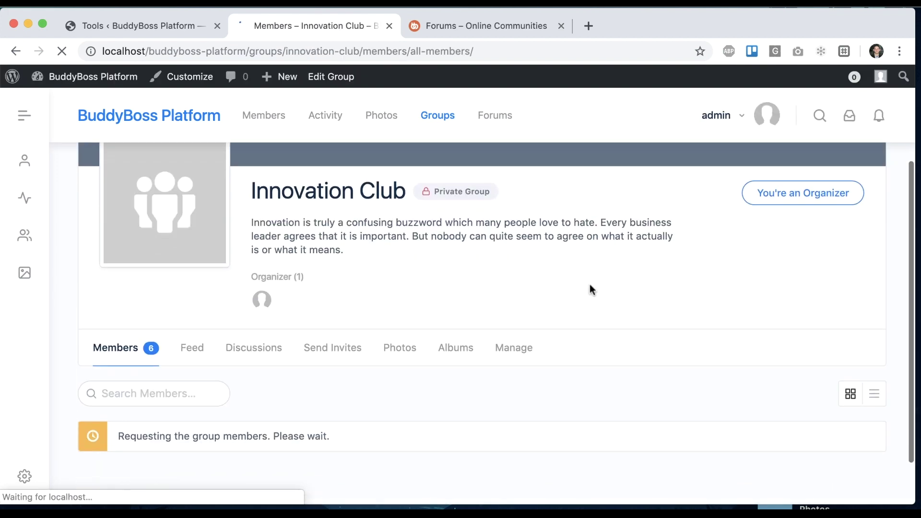
Step: Open the Innovation Club group's discussions and look over the list
{"action": "left_click", "coordinate": [239, 338]}
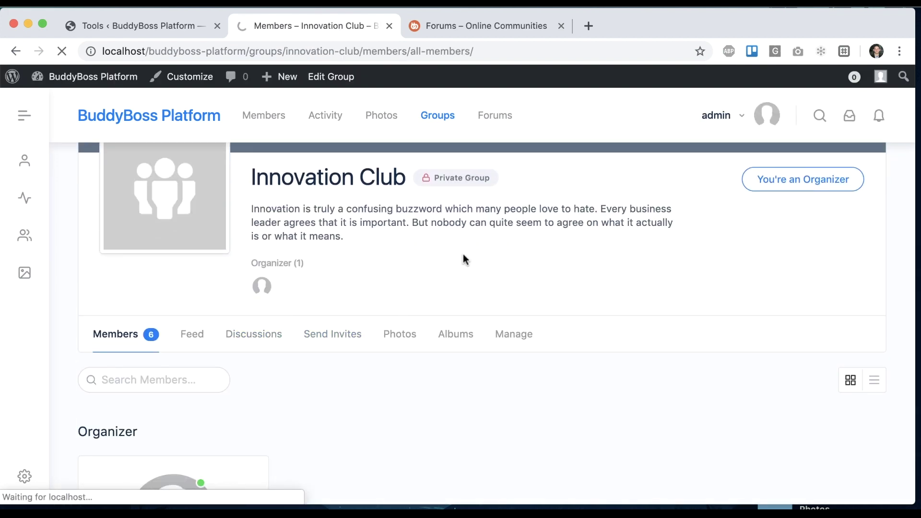
{"action": "scroll", "coordinate": [463, 255], "scroll_direction": "down", "scroll_amount": 5}
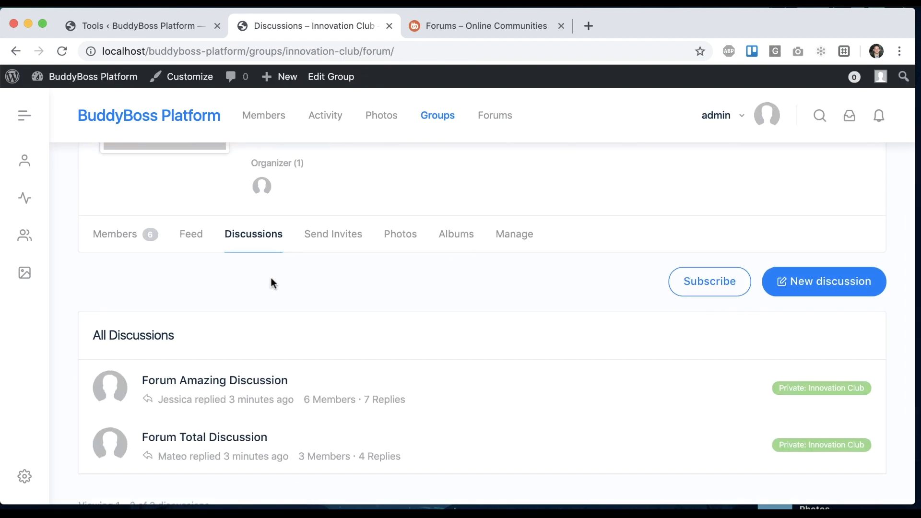
{"action": "scroll", "coordinate": [243, 244], "scroll_direction": "down", "scroll_amount": 2}
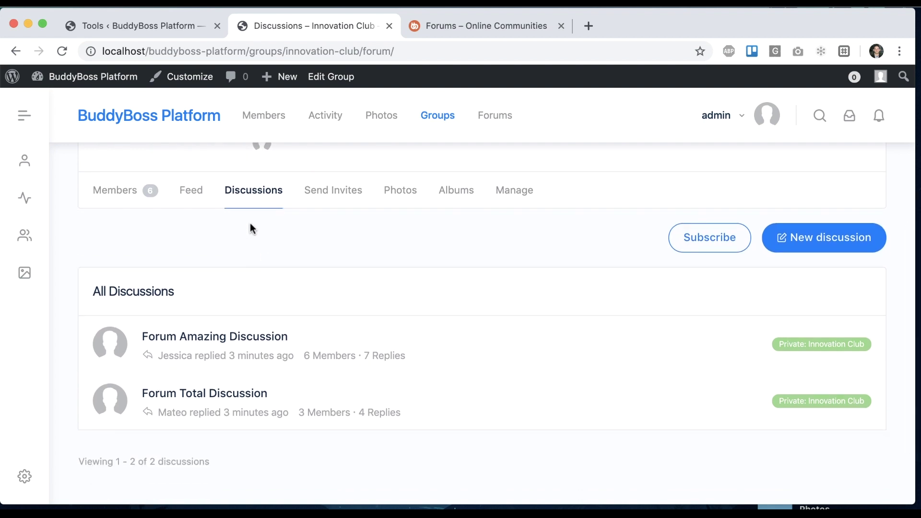
{"action": "scroll", "coordinate": [442, 477], "scroll_direction": "down", "scroll_amount": 1}
{"action": "scroll", "coordinate": [443, 477], "scroll_direction": "up", "scroll_amount": 2}
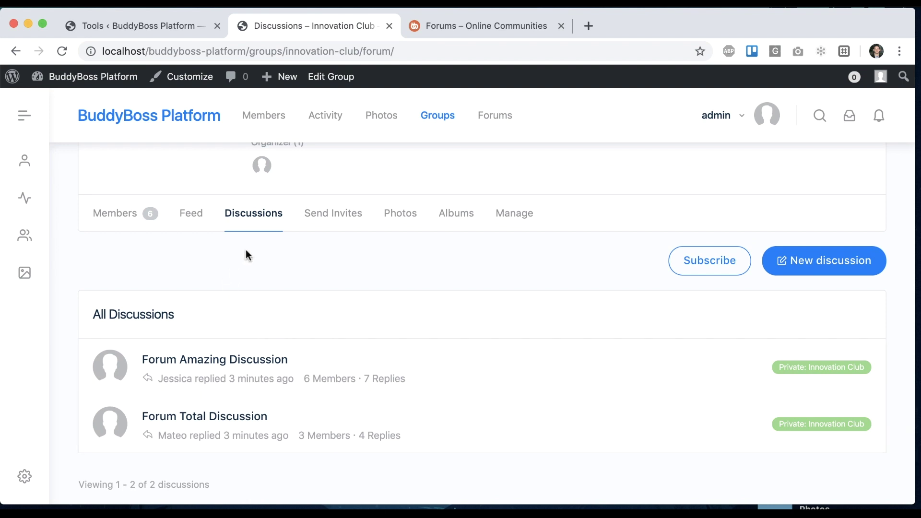
{"action": "scroll", "coordinate": [253, 267], "scroll_direction": "up", "scroll_amount": 3}
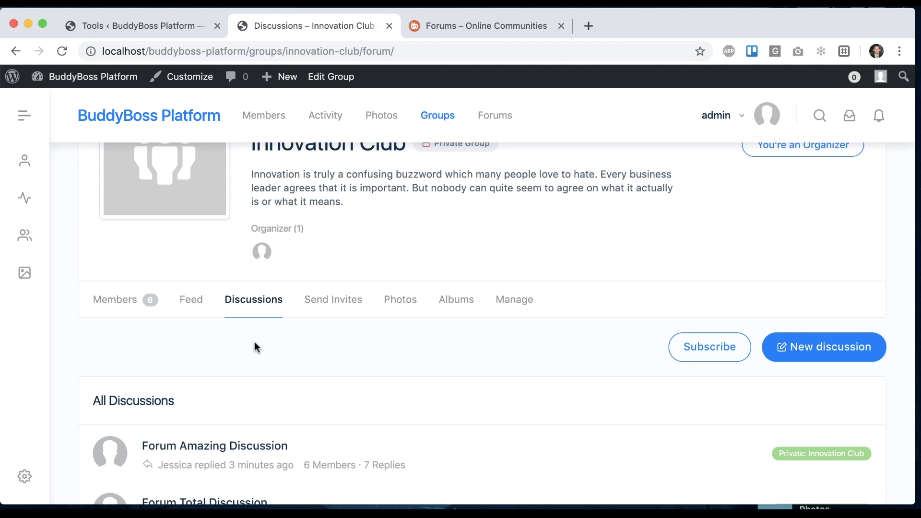
{"action": "scroll", "coordinate": [729, 366], "scroll_direction": "down", "scroll_amount": 3}
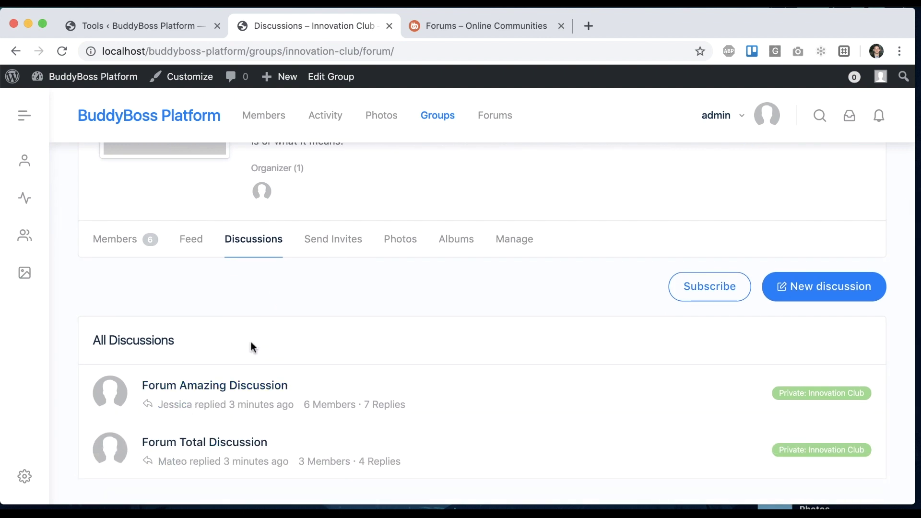
{"action": "scroll", "coordinate": [298, 315], "scroll_direction": "up", "scroll_amount": 2}
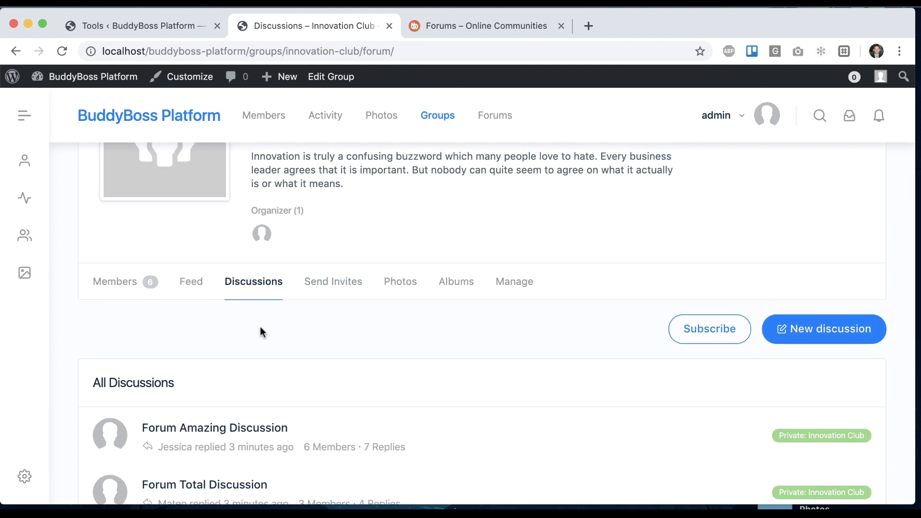
{"action": "scroll", "coordinate": [273, 327], "scroll_direction": "down", "scroll_amount": 6}
Step: Open Forum Amazing Discussion in the Innovation Club group and look through its posts and group header
{"action": "left_click", "coordinate": [200, 300]}
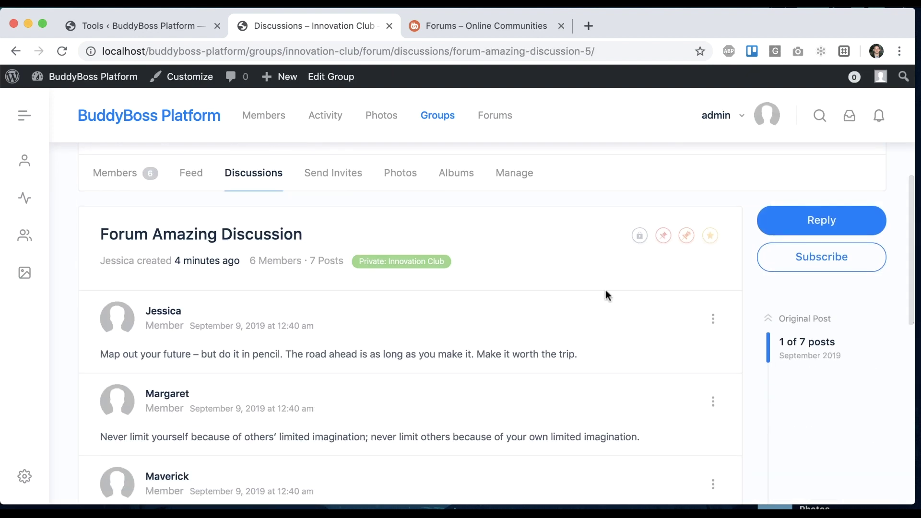
{"action": "scroll", "coordinate": [605, 293], "scroll_direction": "down", "scroll_amount": 10}
{"action": "scroll", "coordinate": [606, 292], "scroll_direction": "up", "scroll_amount": 15}
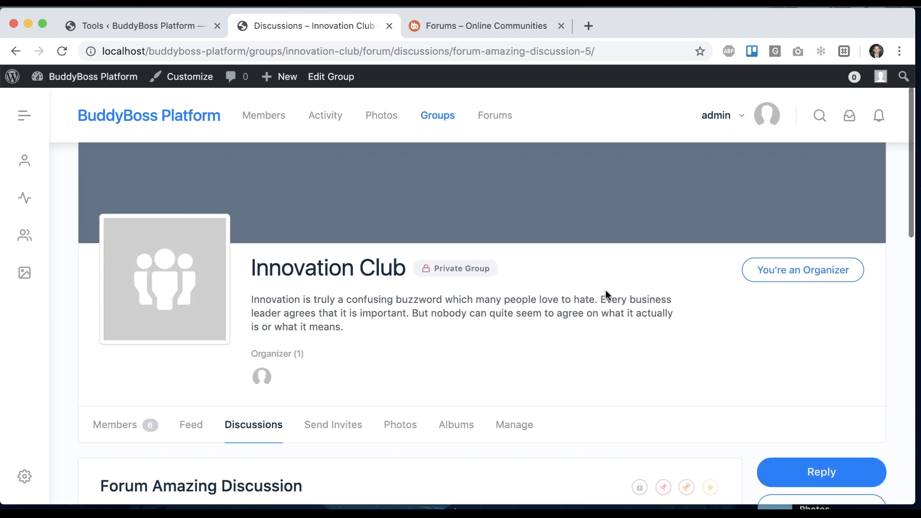
{"action": "scroll", "coordinate": [464, 239], "scroll_direction": "down", "scroll_amount": 6}
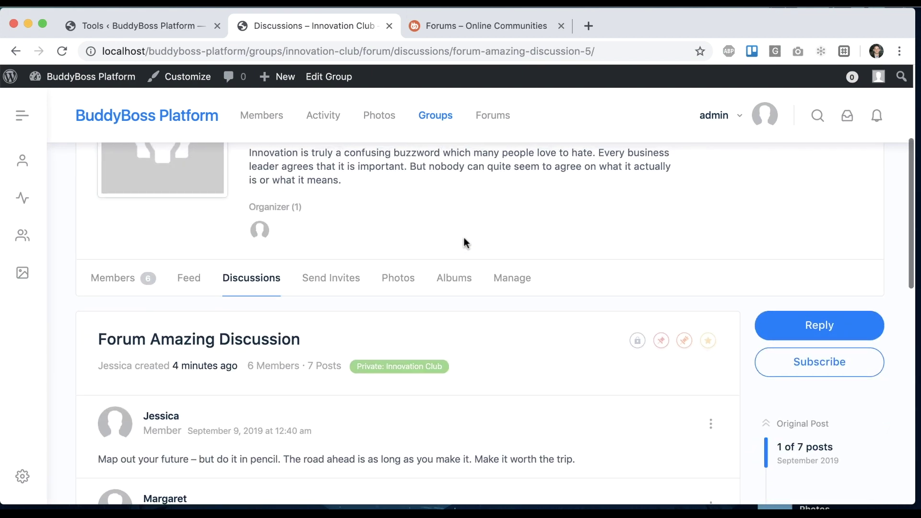
Step: Open the management settings of the Innovation Club group and review its privacy options
{"action": "left_click", "coordinate": [514, 280]}
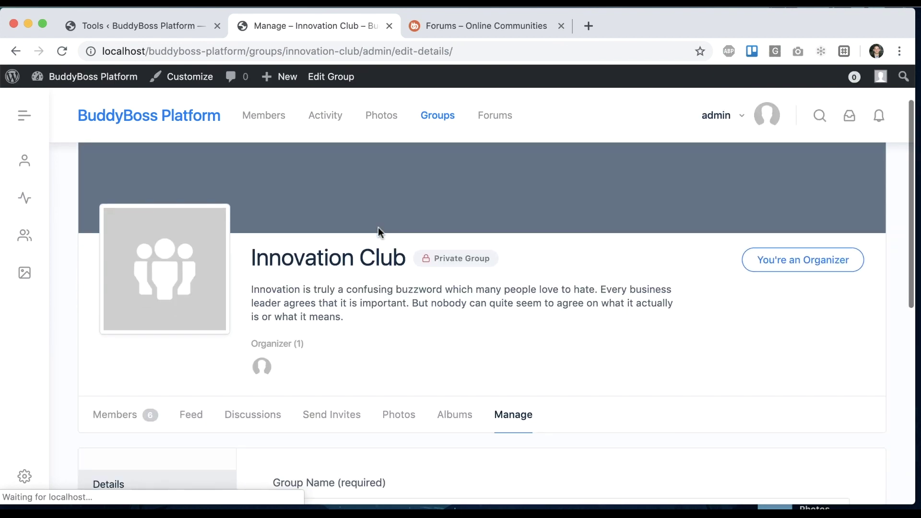
{"action": "scroll", "coordinate": [378, 229], "scroll_direction": "down", "scroll_amount": 6}
{"action": "scroll", "coordinate": [378, 233], "scroll_direction": "down", "scroll_amount": 2}
{"action": "left_click", "coordinate": [199, 239]}
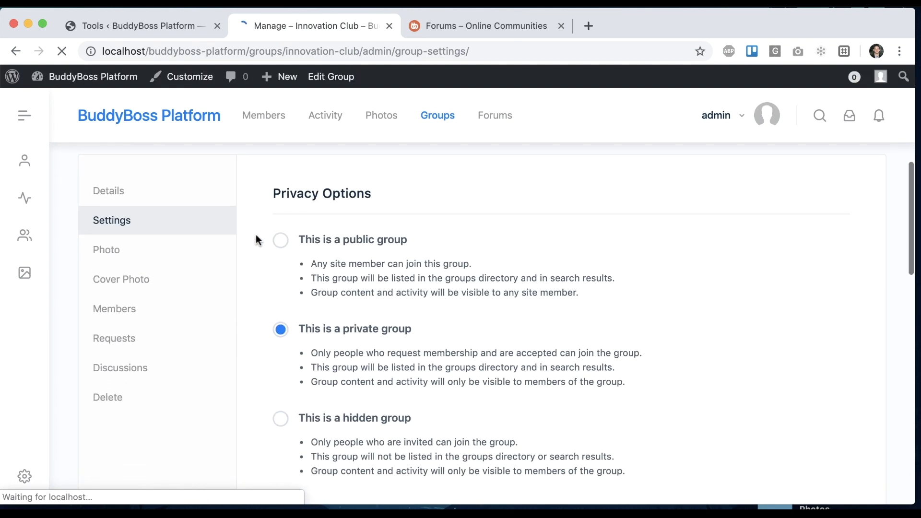
{"action": "scroll", "coordinate": [359, 211], "scroll_direction": "down", "scroll_amount": 1}
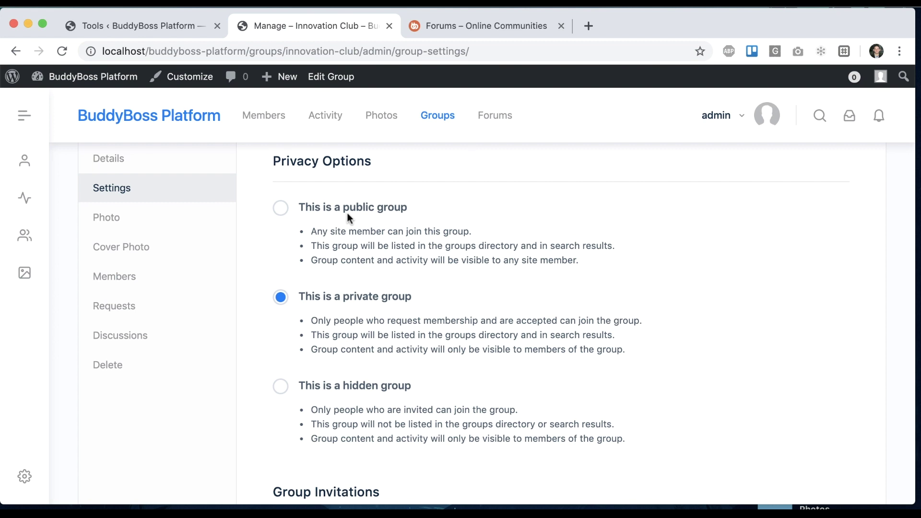
{"action": "scroll", "coordinate": [674, 270], "scroll_direction": "down", "scroll_amount": 1}
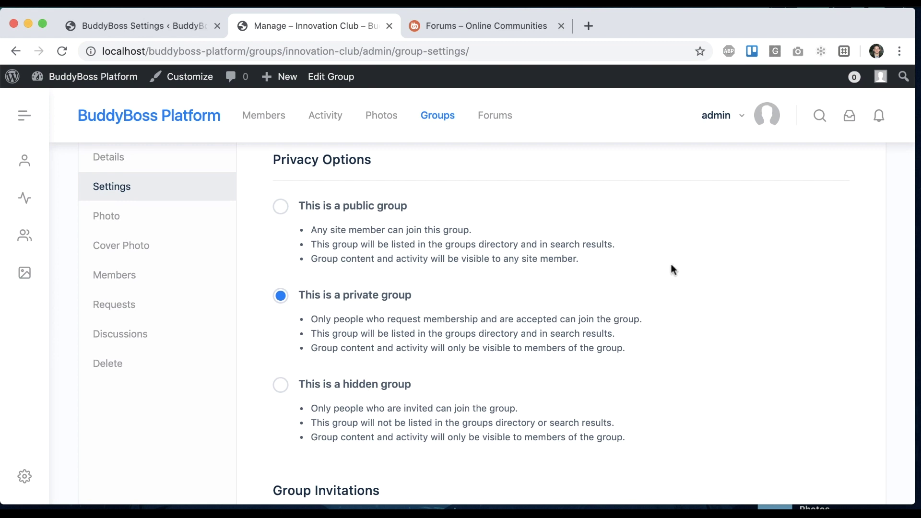
Step: Open the Innovation Club group's forum settings and examine which forum is assigned to the group
{"action": "left_click", "coordinate": [144, 342]}
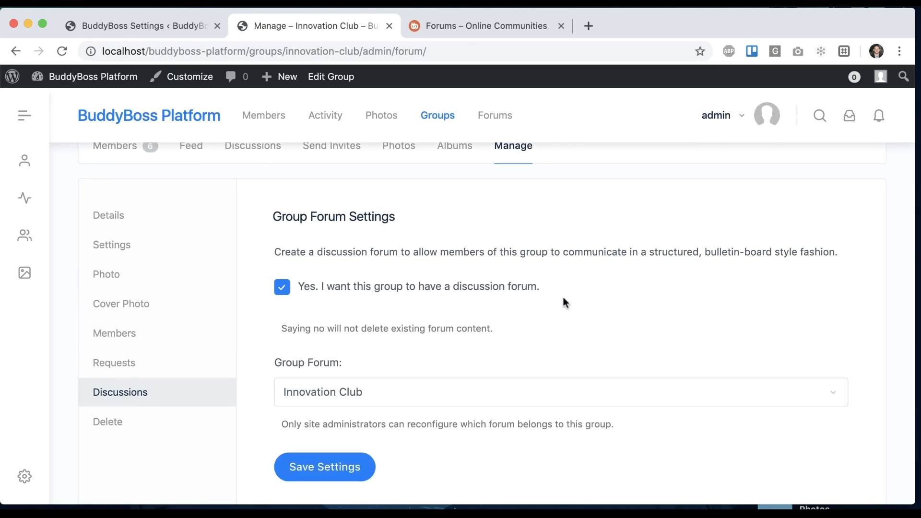
{"action": "scroll", "coordinate": [480, 316], "scroll_direction": "down", "scroll_amount": 1}
{"action": "left_click", "coordinate": [350, 370]}
{"action": "left_click", "coordinate": [350, 371]}
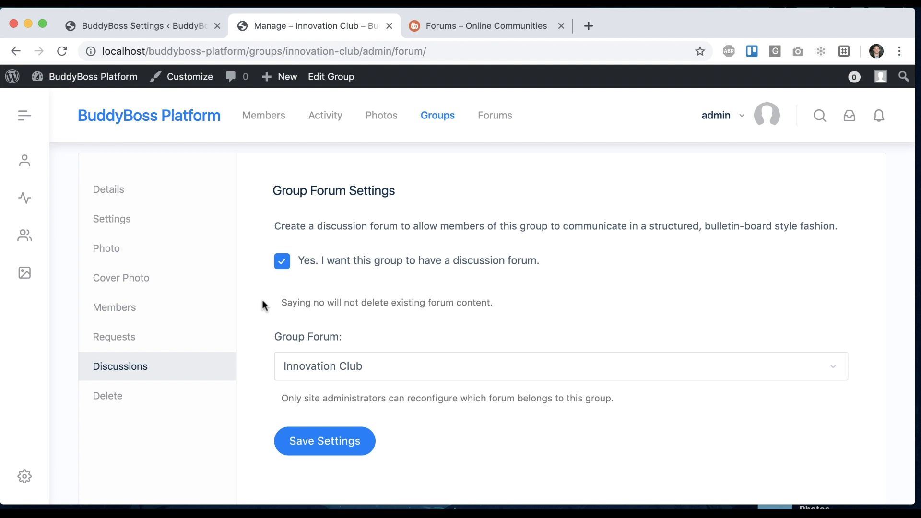
Step: Review the Group Forums section of the site's forum settings, including the option allowing social groups to have their own forums
{"action": "left_click", "coordinate": [182, 26]}
{"action": "scroll", "coordinate": [605, 287], "scroll_direction": "down", "scroll_amount": 3}
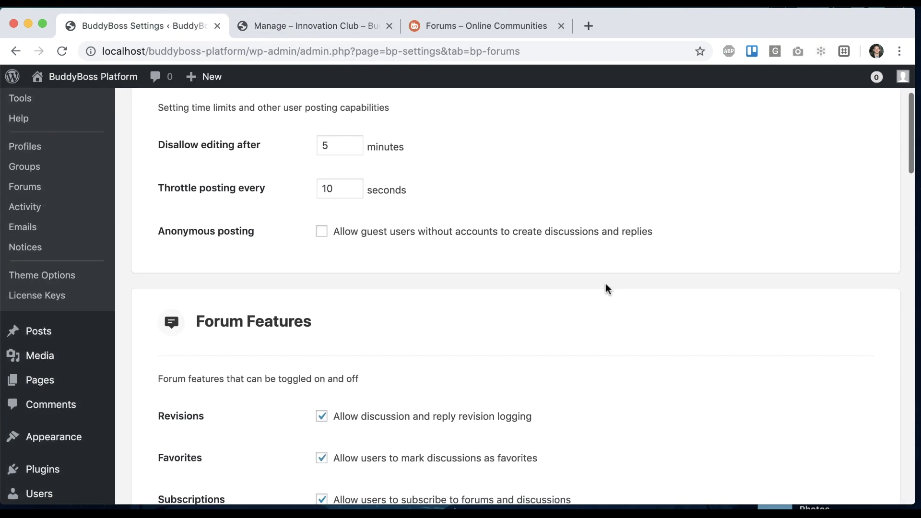
{"action": "scroll", "coordinate": [606, 287], "scroll_direction": "down", "scroll_amount": 20}
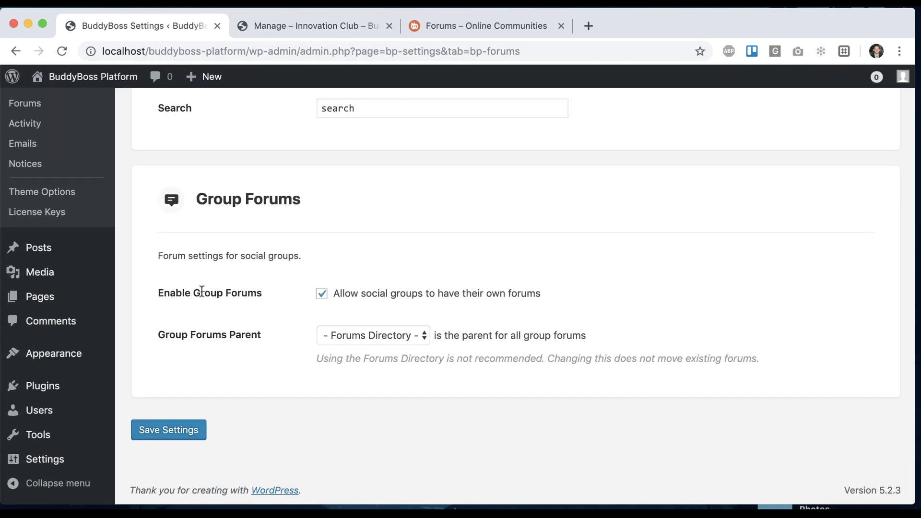
{"action": "left_click", "coordinate": [336, 21]}
{"action": "left_click", "coordinate": [151, 21]}
{"action": "left_click", "coordinate": [327, 298]}
{"action": "left_click", "coordinate": [321, 299]}
Step: Open the site's media settings and allow members to upload photos in forum discussions
{"action": "scroll", "coordinate": [294, 320], "scroll_direction": "up", "scroll_amount": 15}
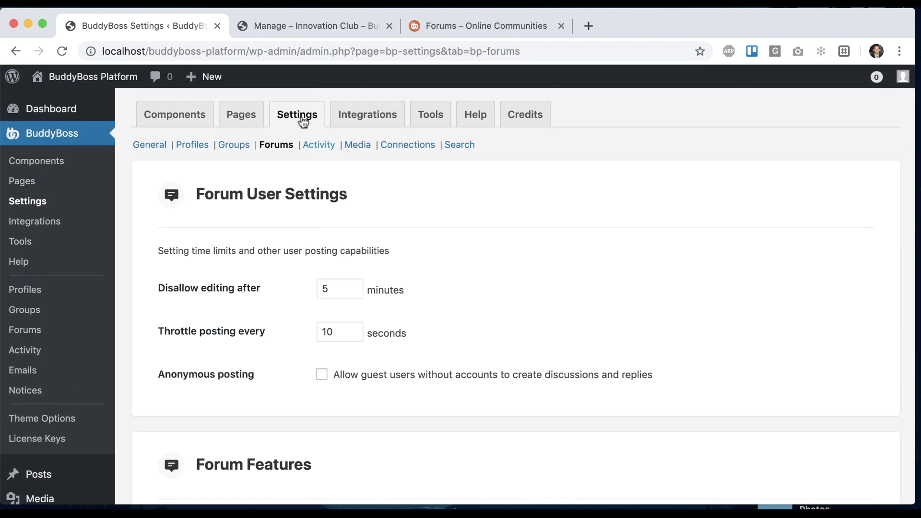
{"action": "left_click", "coordinate": [358, 144]}
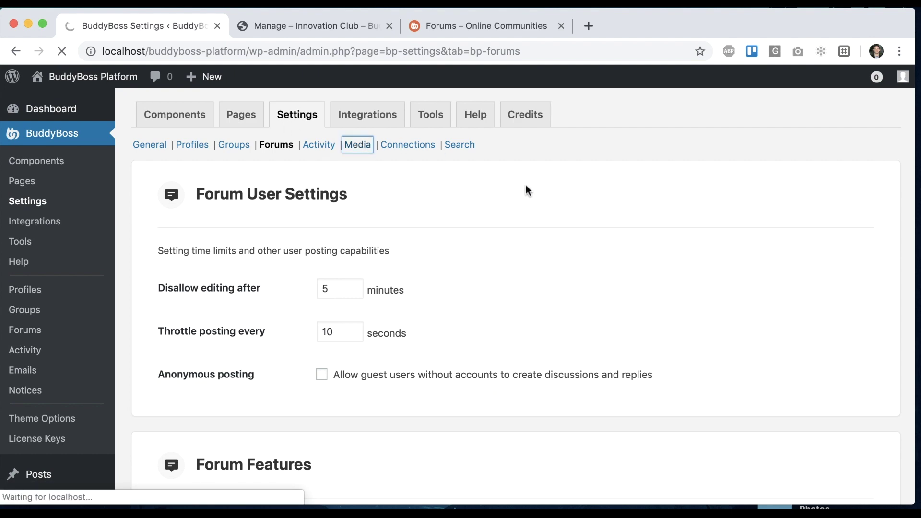
{"action": "scroll", "coordinate": [323, 268], "scroll_direction": "down", "scroll_amount": 10}
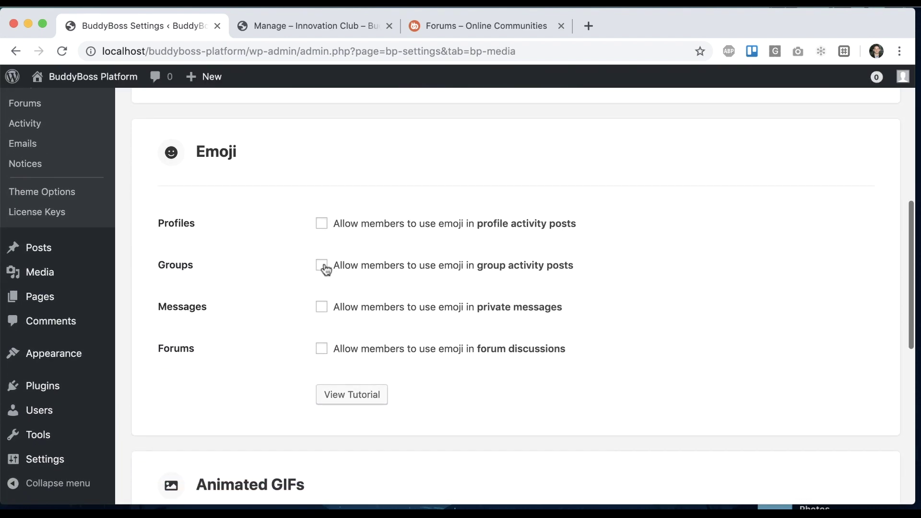
{"action": "scroll", "coordinate": [323, 264], "scroll_direction": "up", "scroll_amount": 8}
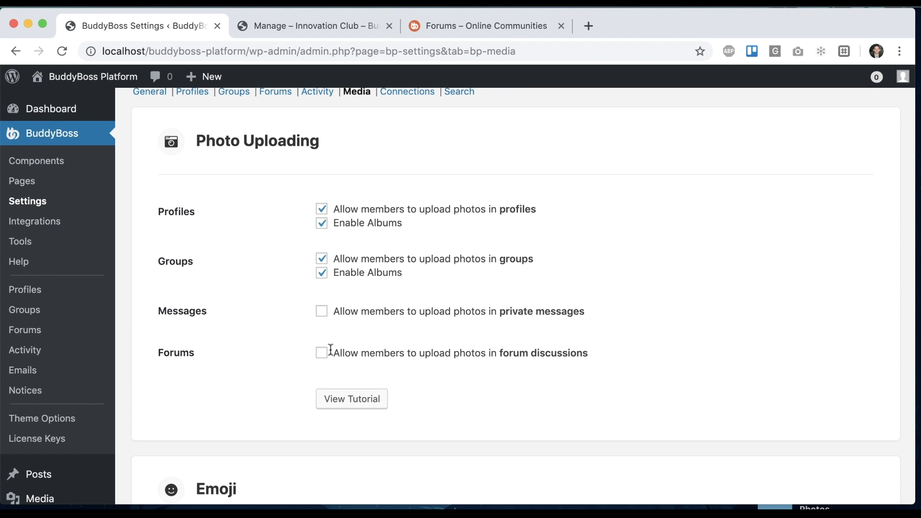
{"action": "left_click", "coordinate": [322, 355]}
Step: Allow members to use emoji in forum discussions and save the media settings
{"action": "scroll", "coordinate": [537, 364], "scroll_direction": "down", "scroll_amount": 5}
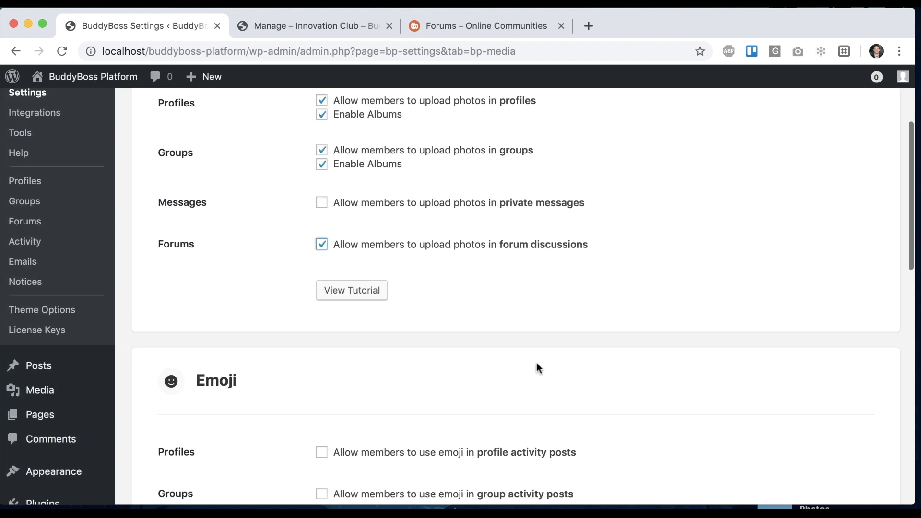
{"action": "scroll", "coordinate": [459, 341], "scroll_direction": "down", "scroll_amount": 4}
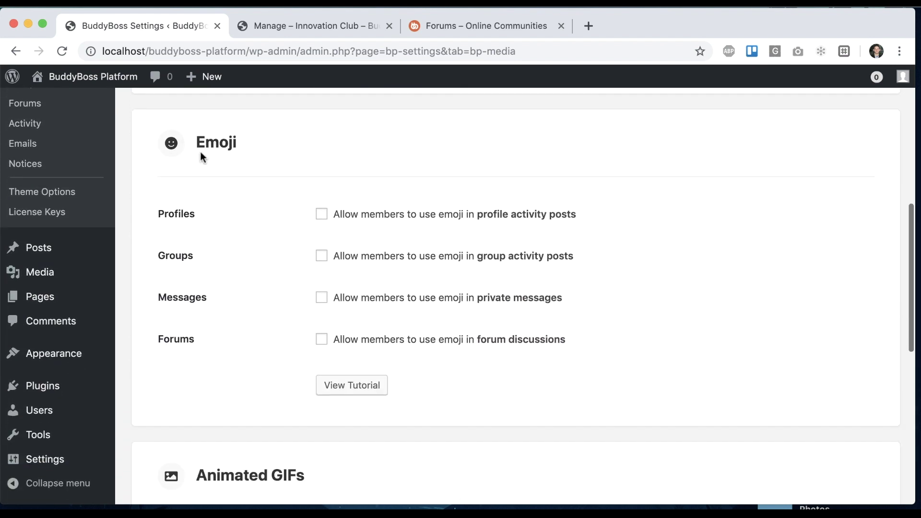
{"action": "left_click", "coordinate": [322, 340]}
{"action": "scroll", "coordinate": [322, 342], "scroll_direction": "down", "scroll_amount": 5}
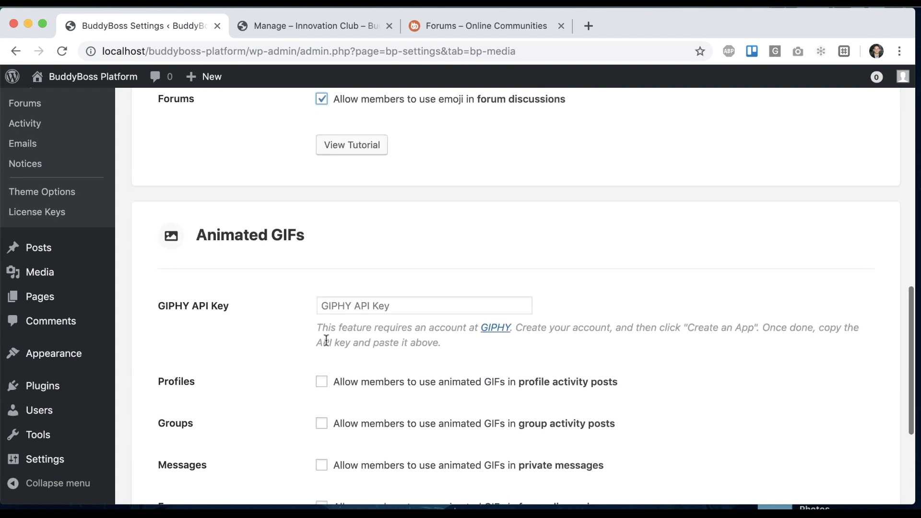
{"action": "scroll", "coordinate": [250, 299], "scroll_direction": "down", "scroll_amount": 3}
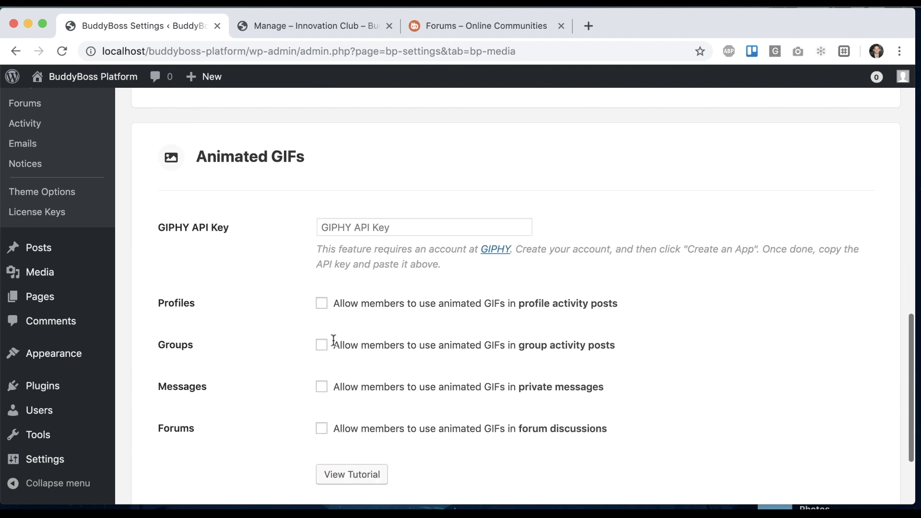
{"action": "scroll", "coordinate": [503, 395], "scroll_direction": "down", "scroll_amount": 3}
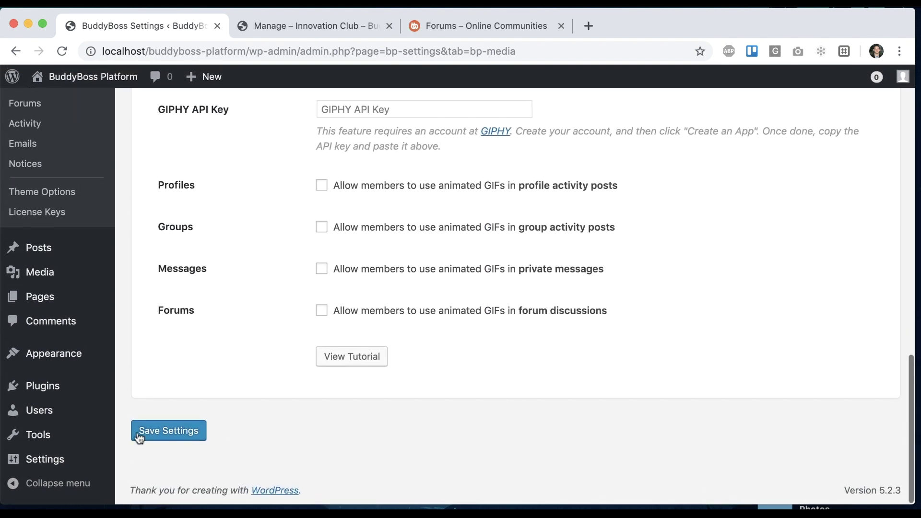
{"action": "left_click", "coordinate": [168, 422]}
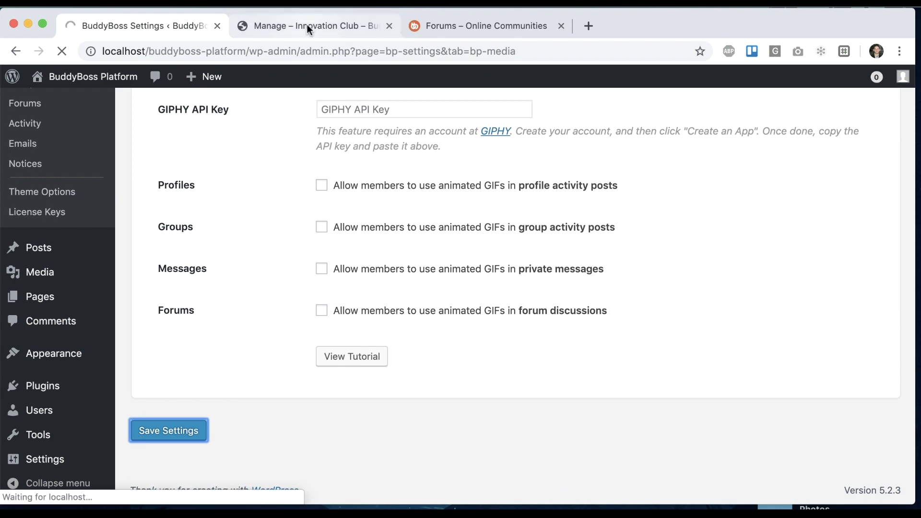
Step: Return to the Innovation Club group and open Forum Total Discussion from its discussions
{"action": "left_click", "coordinate": [310, 28]}
{"action": "scroll", "coordinate": [384, 250], "scroll_direction": "up", "scroll_amount": 6}
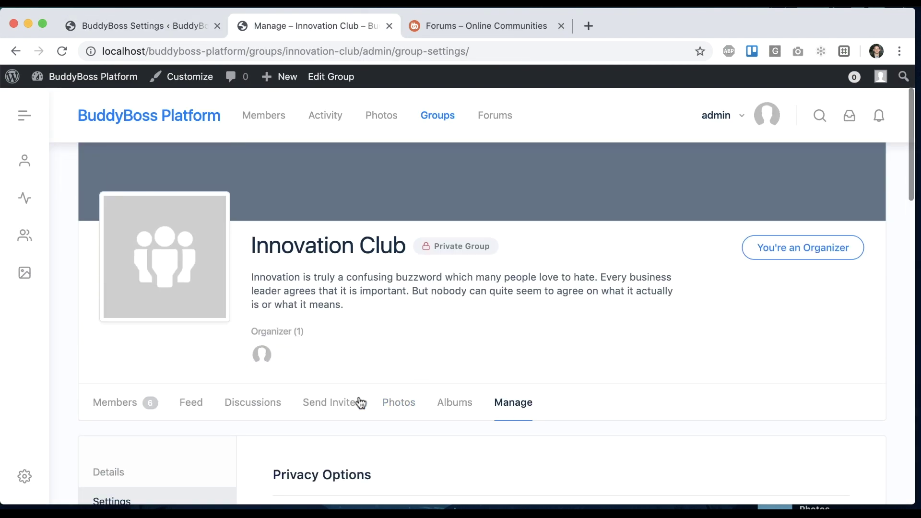
{"action": "left_click", "coordinate": [250, 402]}
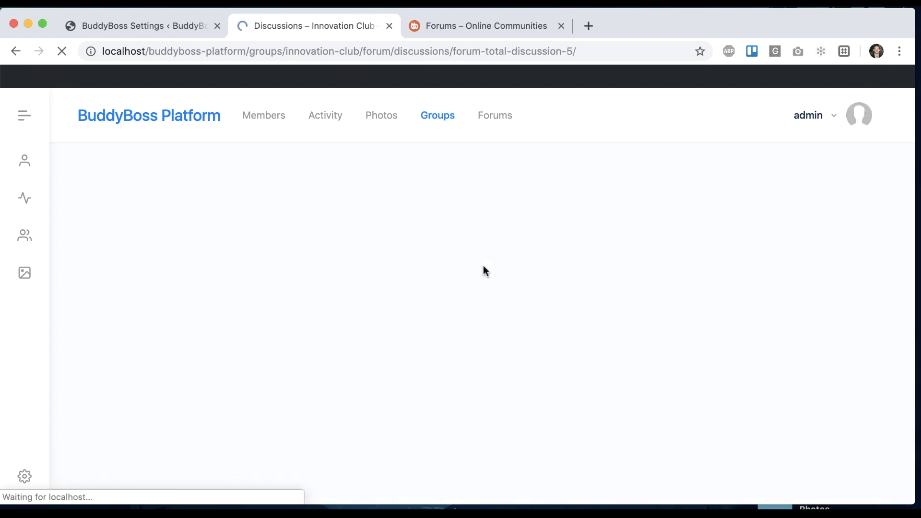
{"action": "scroll", "coordinate": [624, 235], "scroll_direction": "up", "scroll_amount": 1}
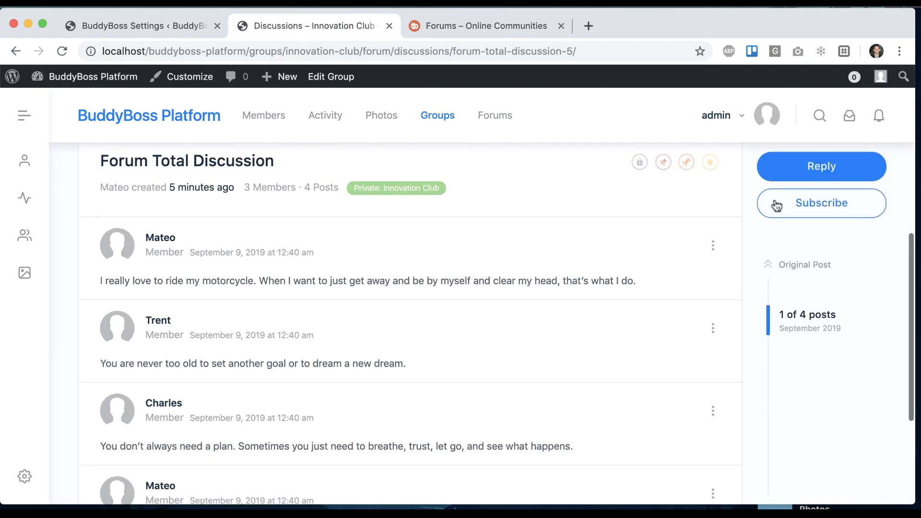
Step: Start a reply in Forum Total Discussion, view its emoji picker and photo upload area, and cancel the reply
{"action": "left_click", "coordinate": [822, 164]}
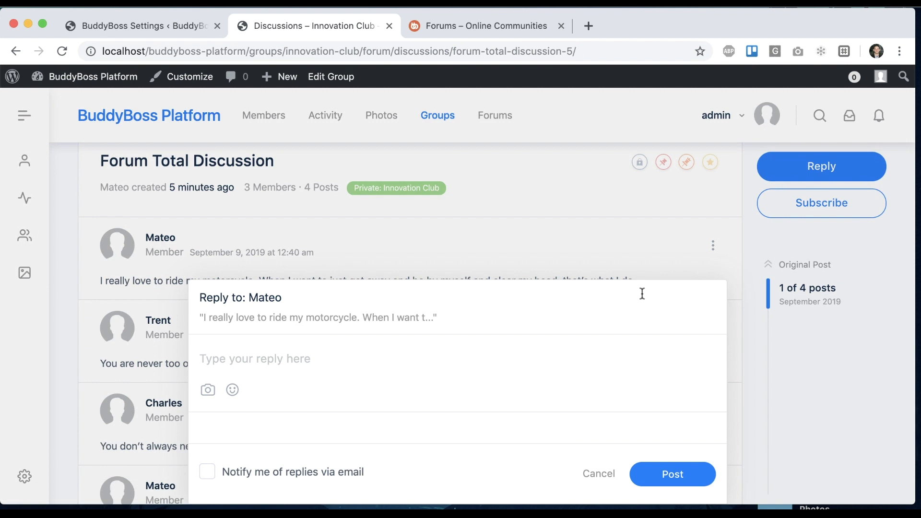
{"action": "left_click", "coordinate": [230, 393]}
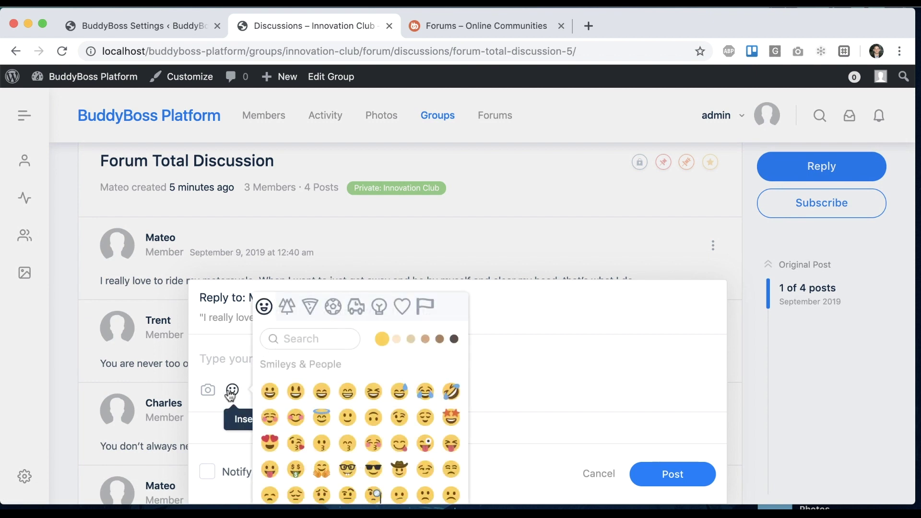
{"action": "left_click", "coordinate": [207, 391]}
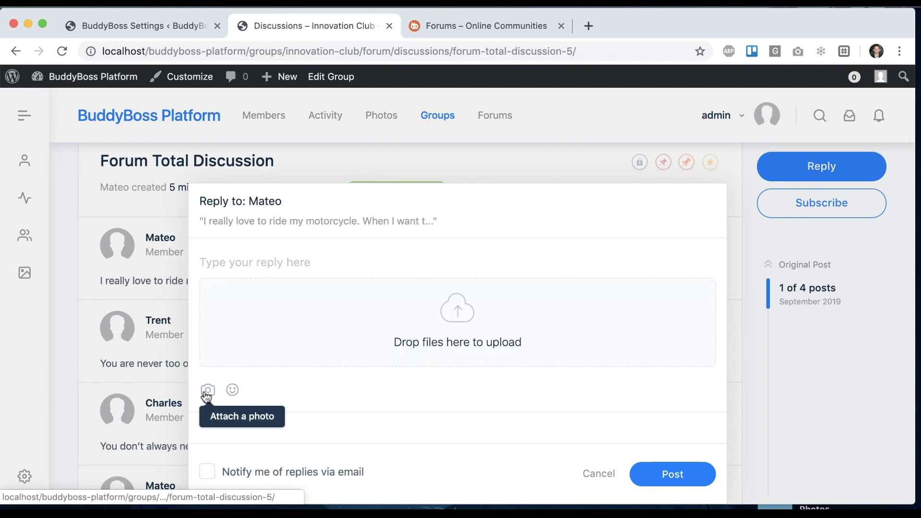
{"action": "left_click", "coordinate": [609, 475]}
Step: Switch to the Online Communities demo site and open the Architecture group's discussions
{"action": "left_click", "coordinate": [464, 22]}
{"action": "scroll", "coordinate": [235, 268], "scroll_direction": "down", "scroll_amount": 5}
{"action": "left_click", "coordinate": [235, 268]}
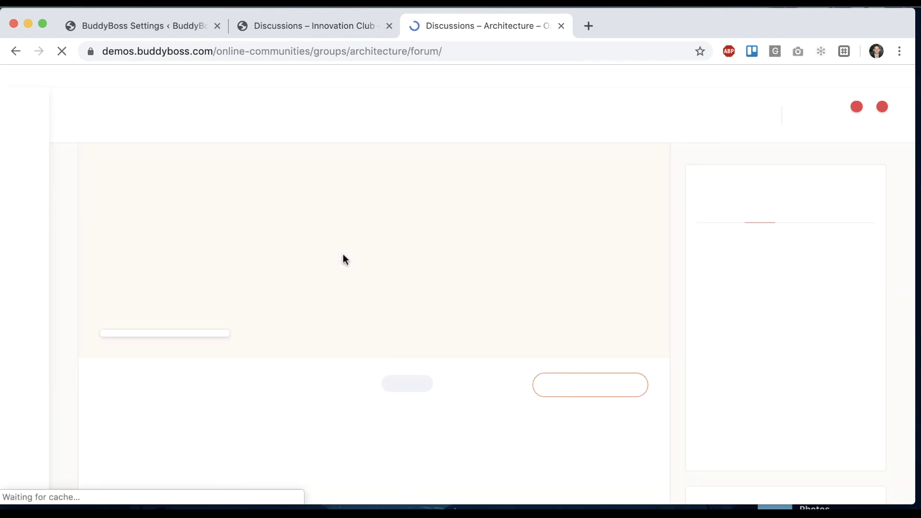
Step: Open the Architecture group's discussion about 20 years of Tokyo's development, enlarge and close its attached photo, and look through the posts
{"action": "scroll", "coordinate": [354, 258], "scroll_direction": "down", "scroll_amount": 5}
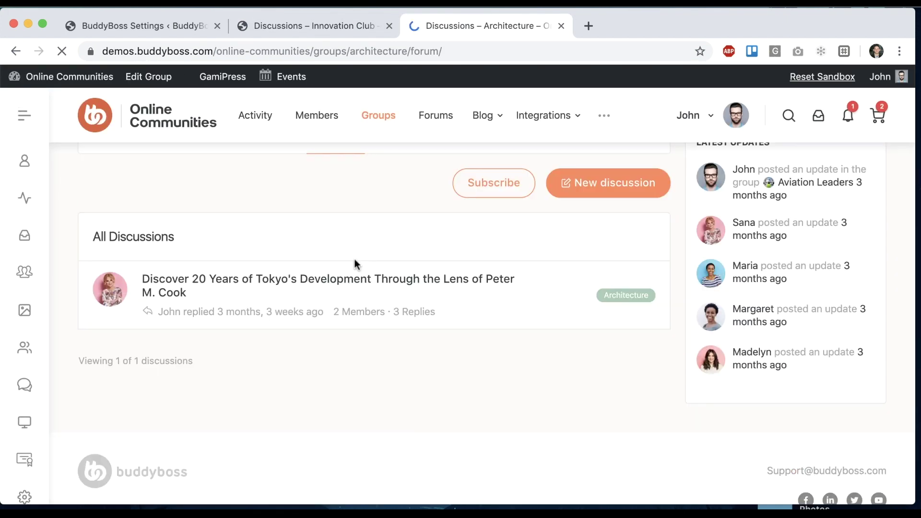
{"action": "left_click", "coordinate": [309, 286]}
{"action": "scroll", "coordinate": [326, 227], "scroll_direction": "down", "scroll_amount": 10}
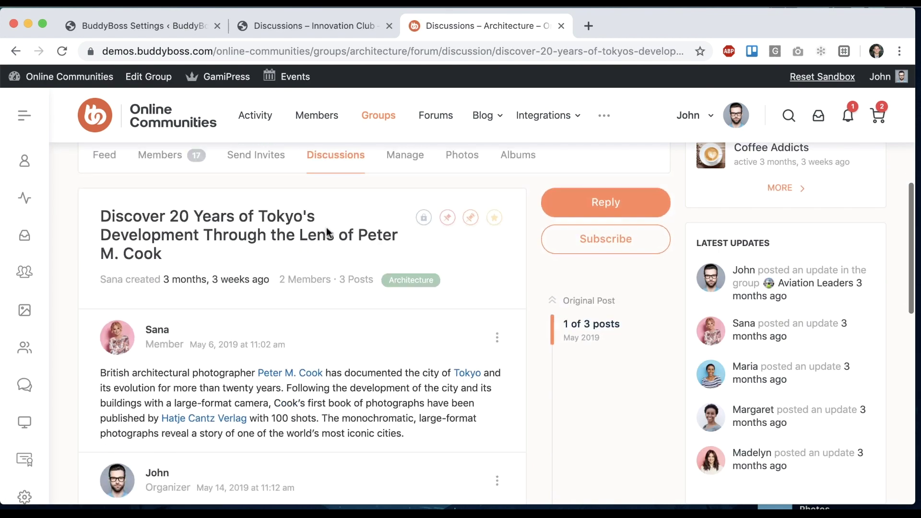
{"action": "left_click", "coordinate": [421, 273]}
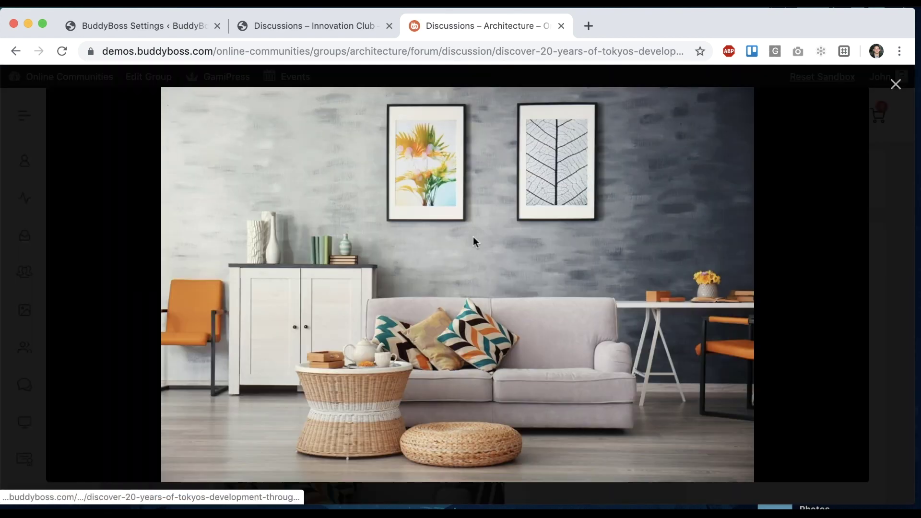
{"action": "left_click", "coordinate": [893, 88]}
{"action": "scroll", "coordinate": [323, 341], "scroll_direction": "down", "scroll_amount": 8}
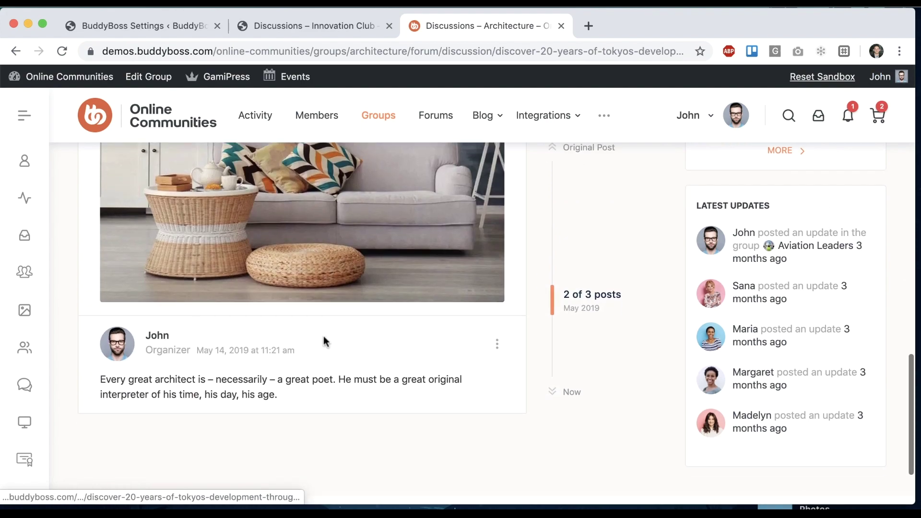
{"action": "scroll", "coordinate": [323, 342], "scroll_direction": "up", "scroll_amount": 2}
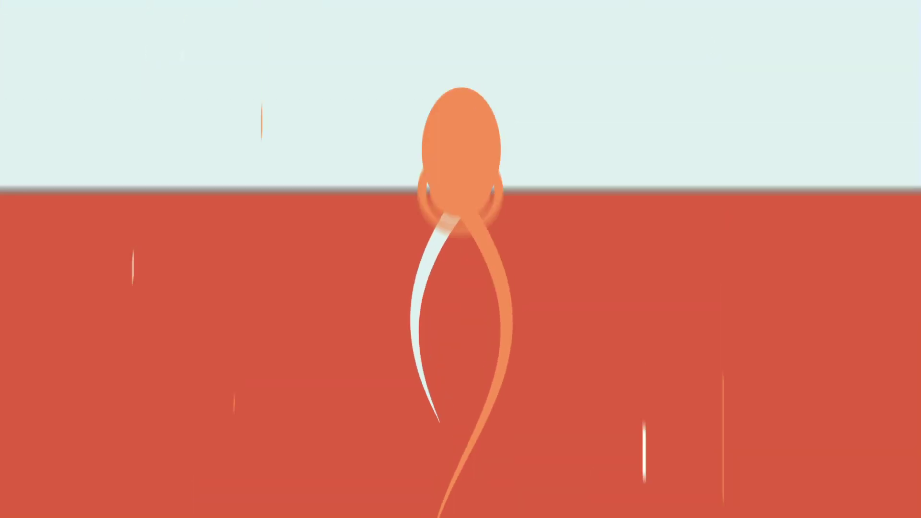